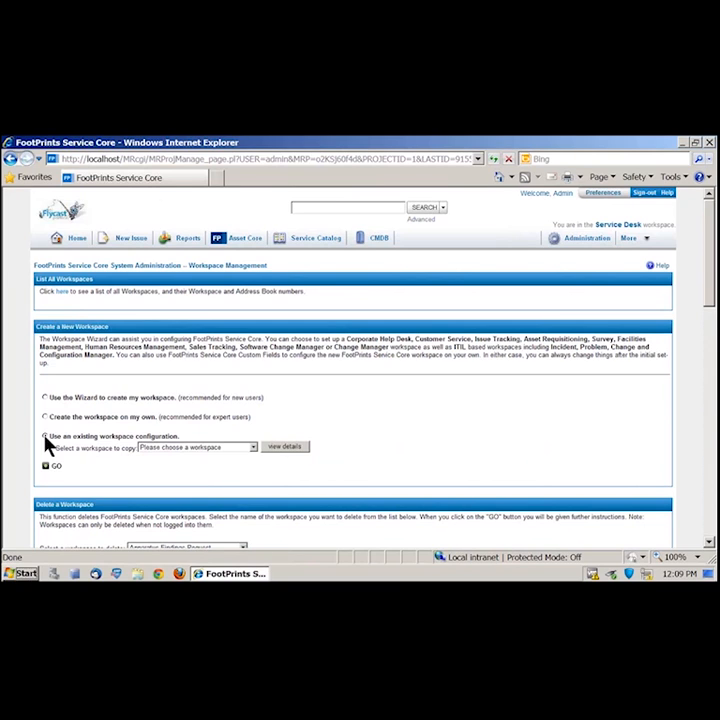
- Start a new workspace with the option to create it on your own, recommended for expert users
left_click(45, 439)
left_click(47, 399)
left_click(45, 418)
left_click(54, 472)
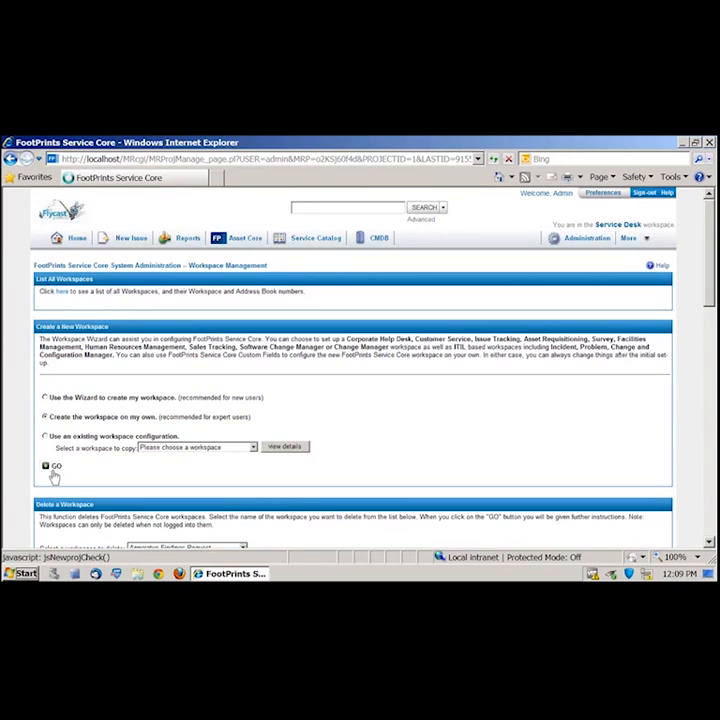
- Create the workspace with the name "Whatever you'd like", linked to the existing AD LDAP address book
left_click(161, 332)
type("Whate")
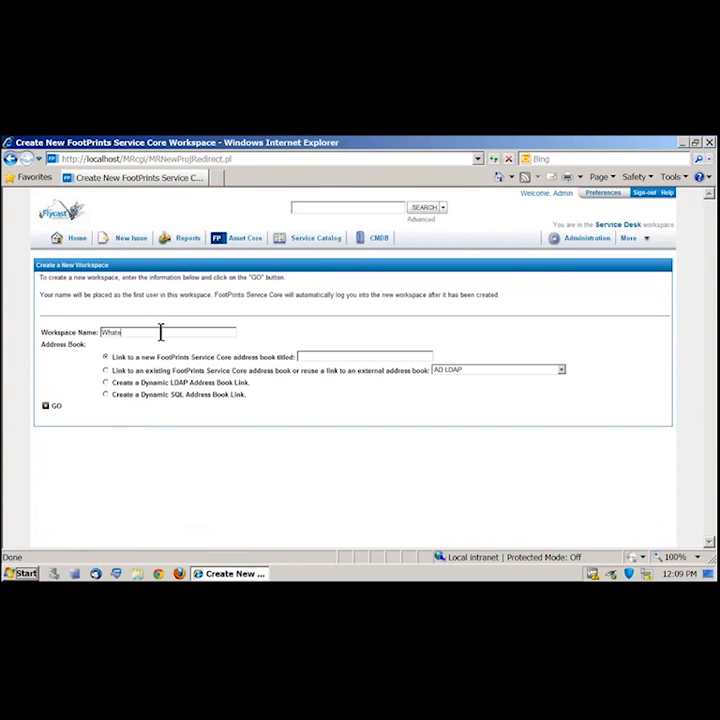
type("ver you'd like")
left_click(105, 371)
left_click(560, 370)
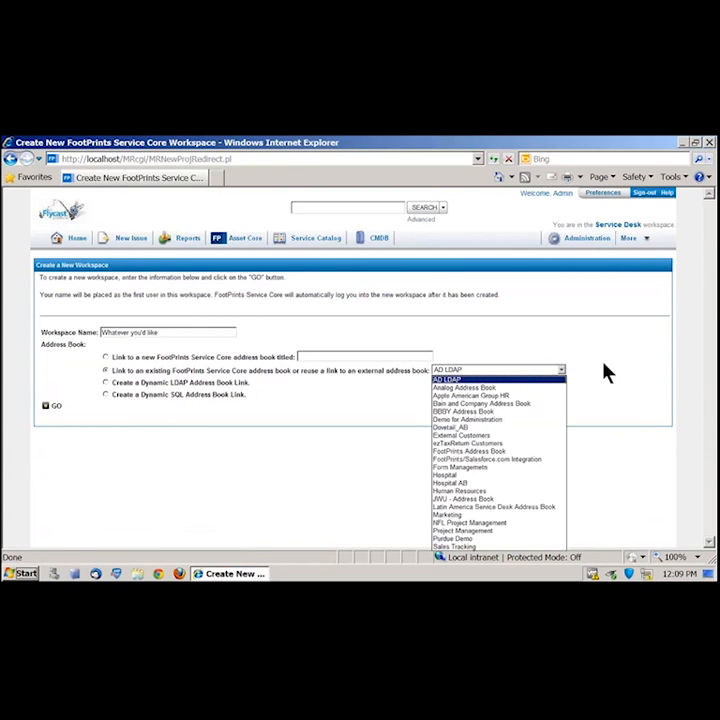
left_click(608, 374)
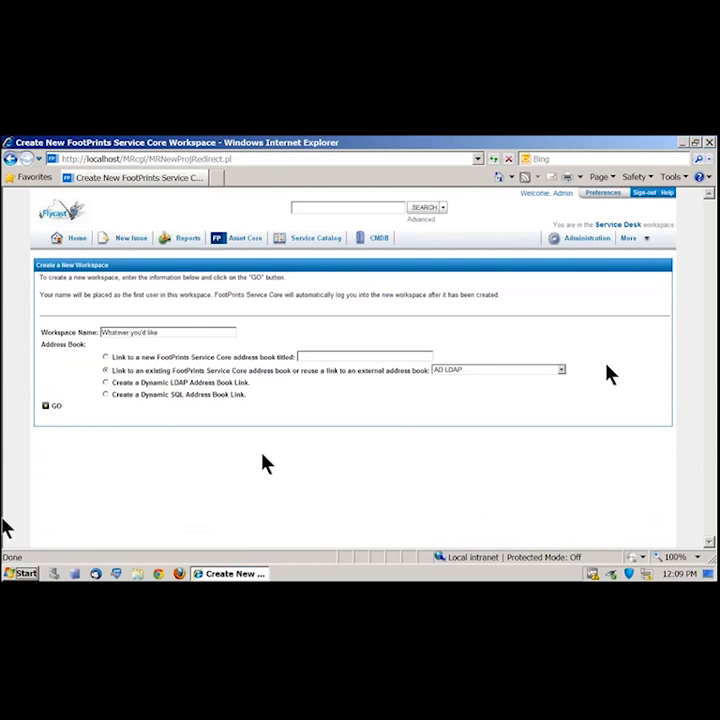
left_click(55, 407)
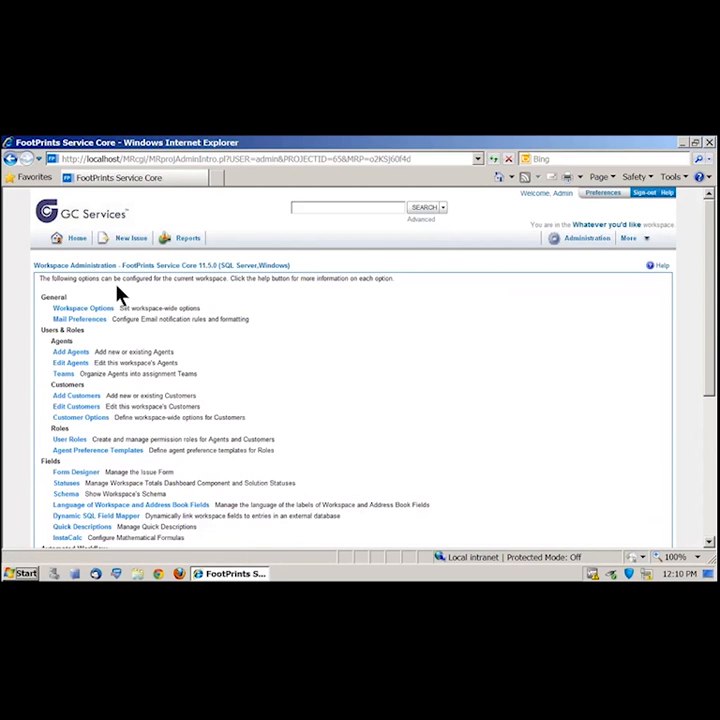
- Review the default new issue form, including its Description and Assignees and Notifications sections, and close it
left_click(130, 248)
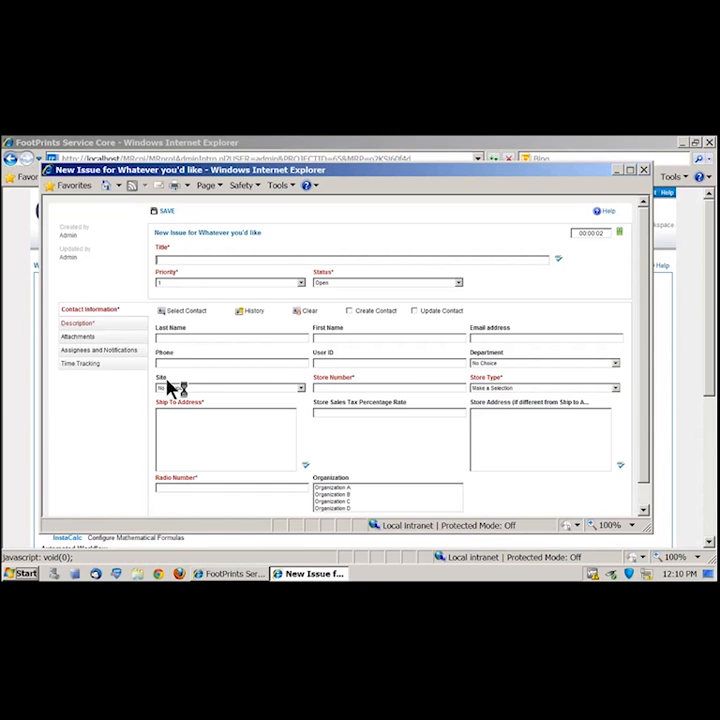
left_click(79, 325)
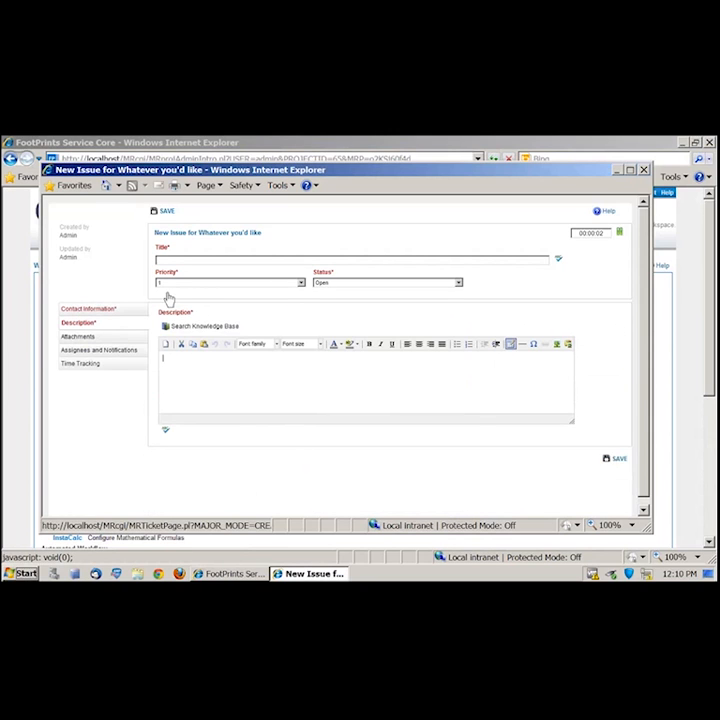
left_click(91, 352)
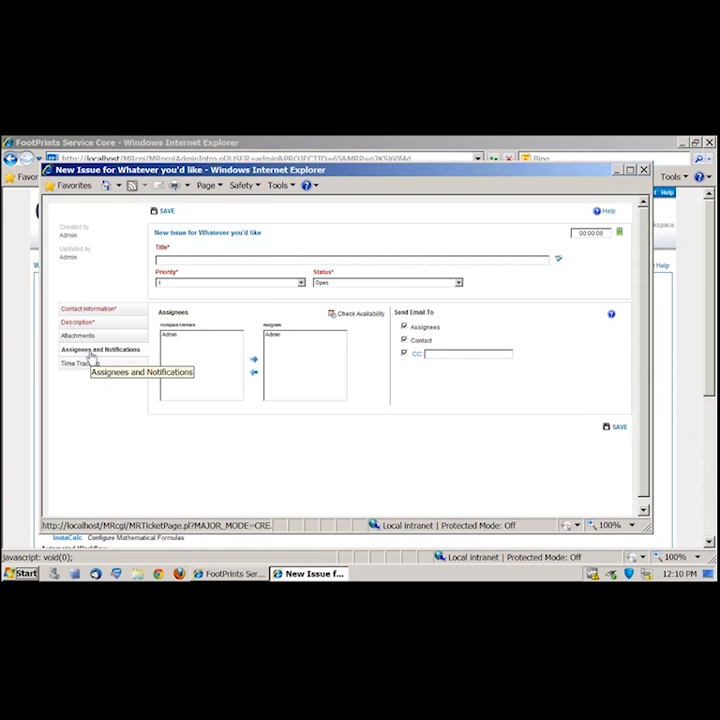
left_click(640, 170)
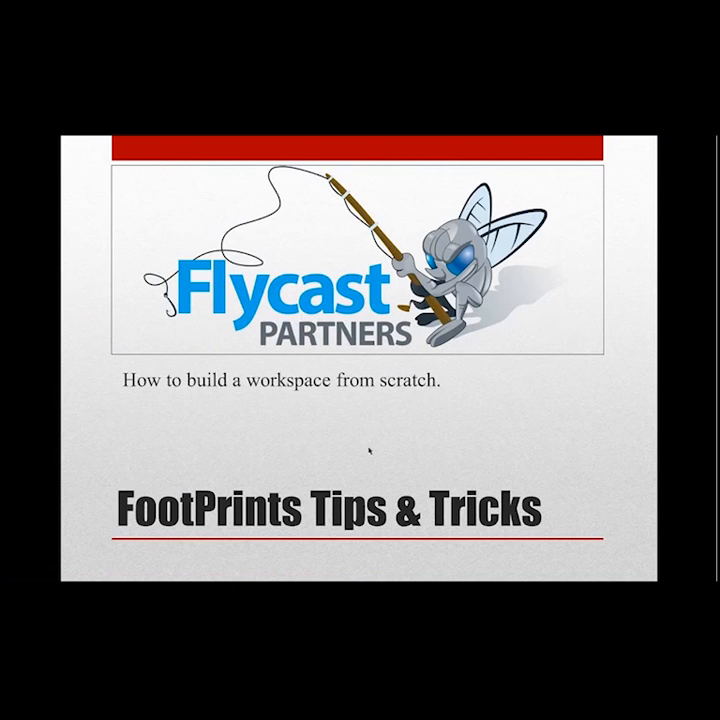
key("Right")
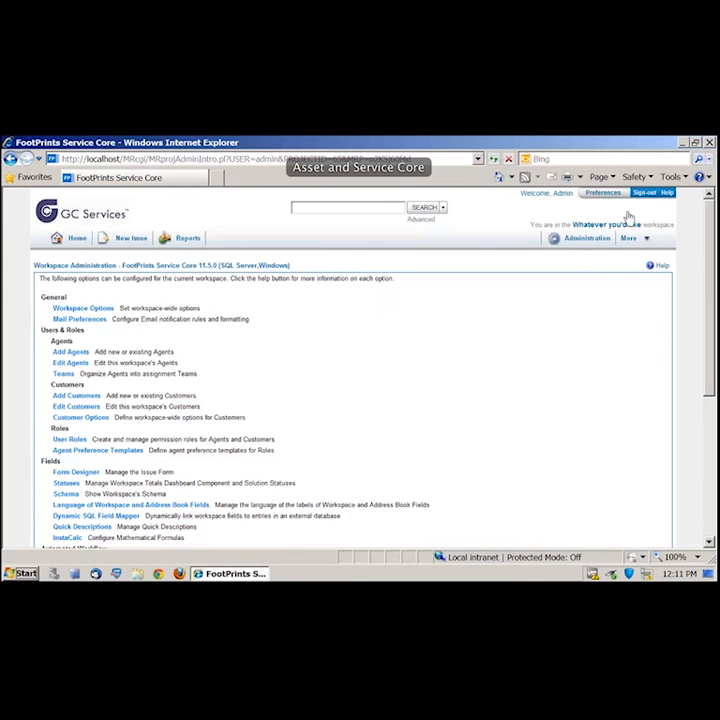
- Switch from the new workspace to the Service Desk workspace
left_click(627, 222)
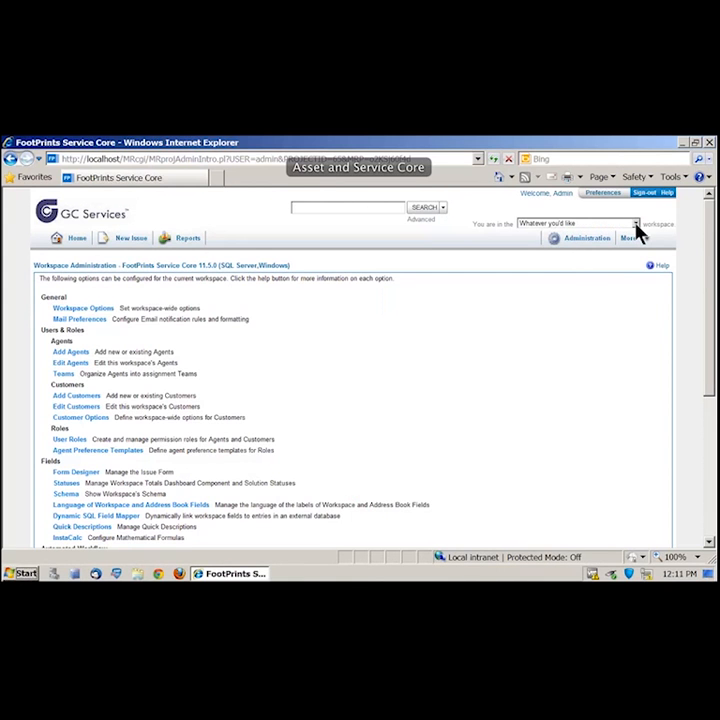
left_click(636, 223)
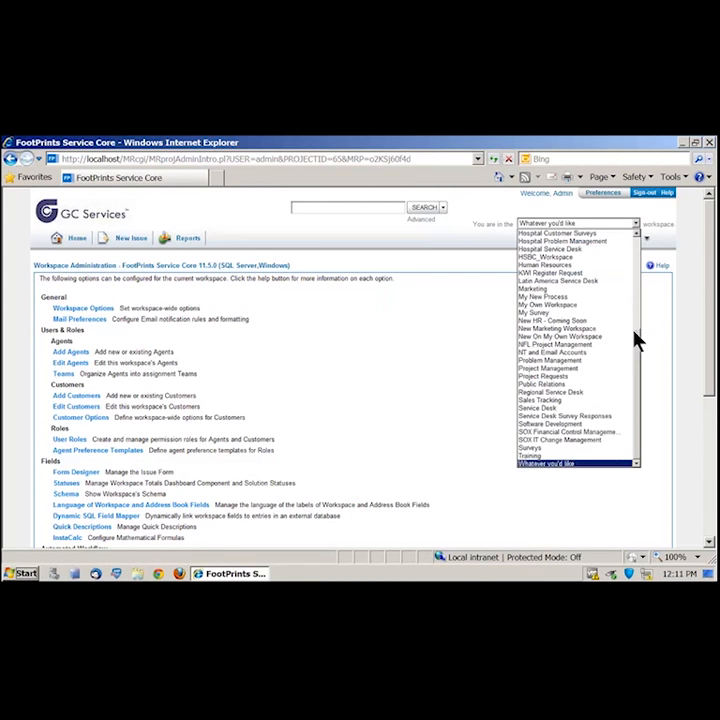
left_click(550, 408)
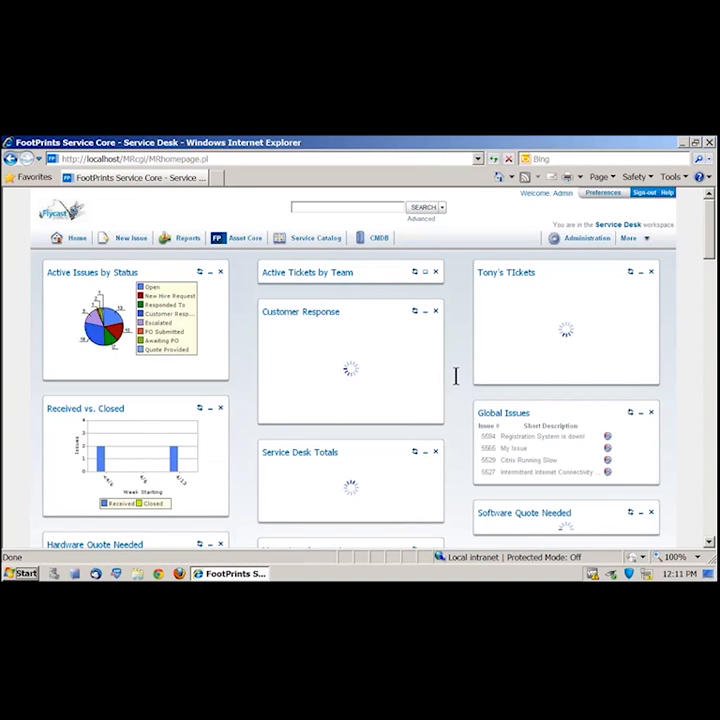
left_click(578, 238)
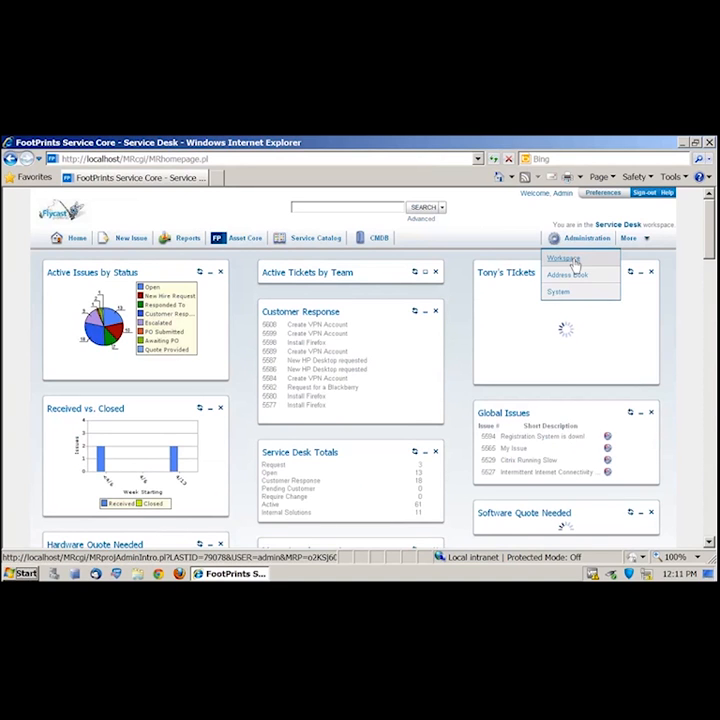
left_click(578, 259)
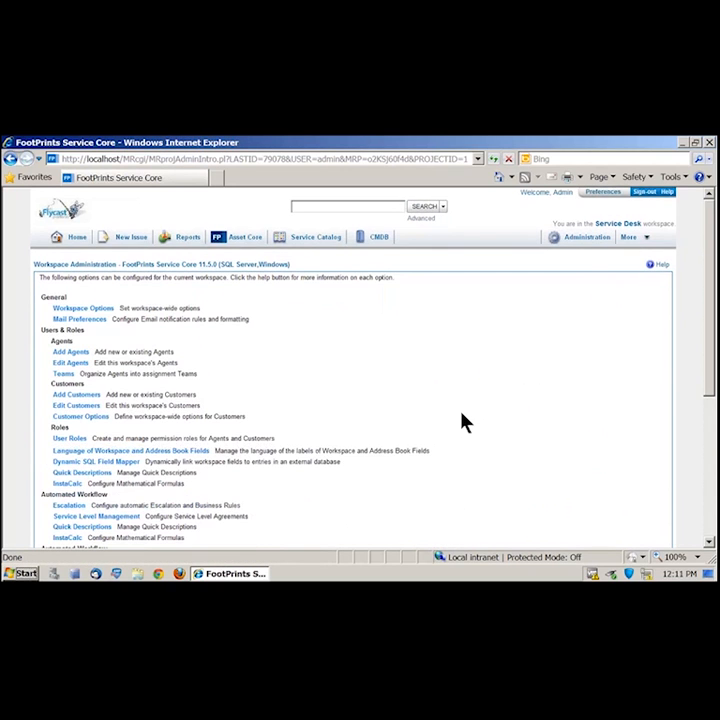
scroll(462, 421, "down", 3)
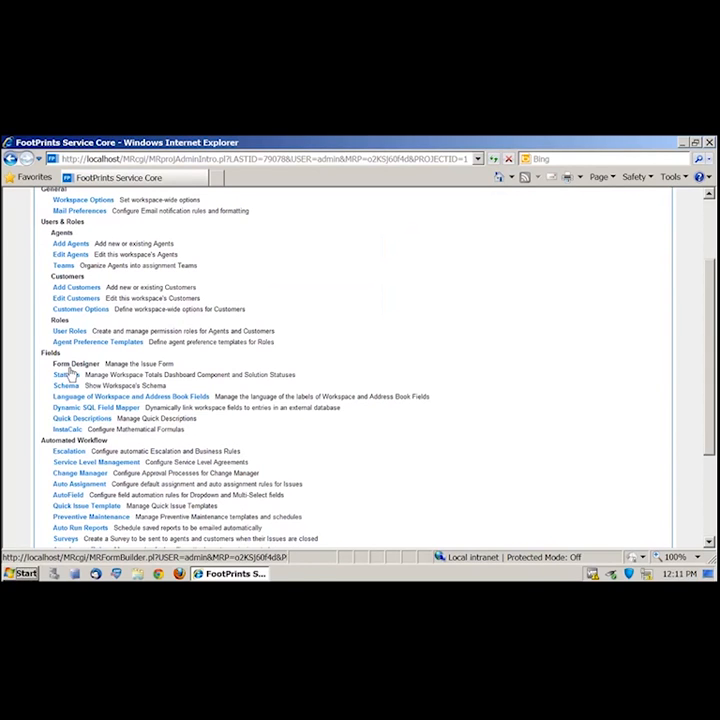
left_click(72, 370)
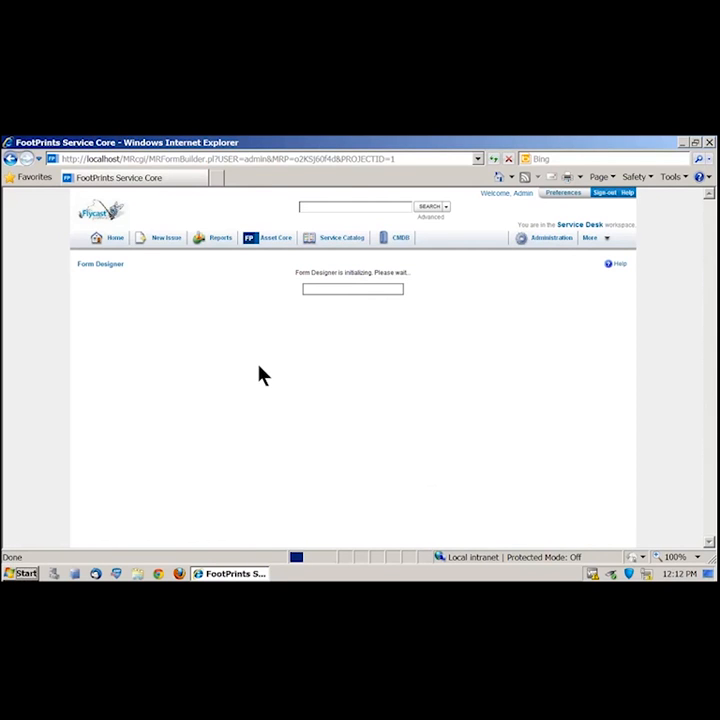
- Try to add a Real Number field below More Information on My Own Tab of the issue form
mouse_move(220, 241)
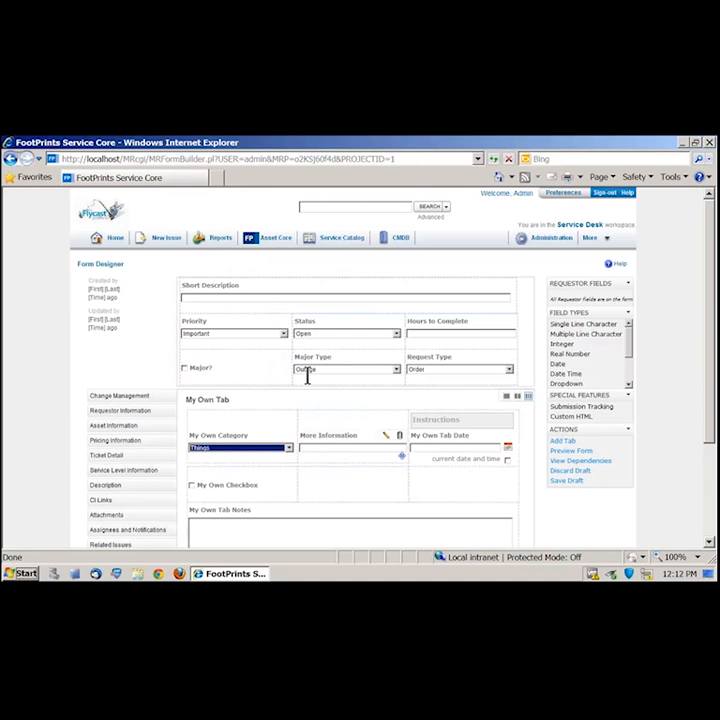
scroll(376, 462, "down", 1)
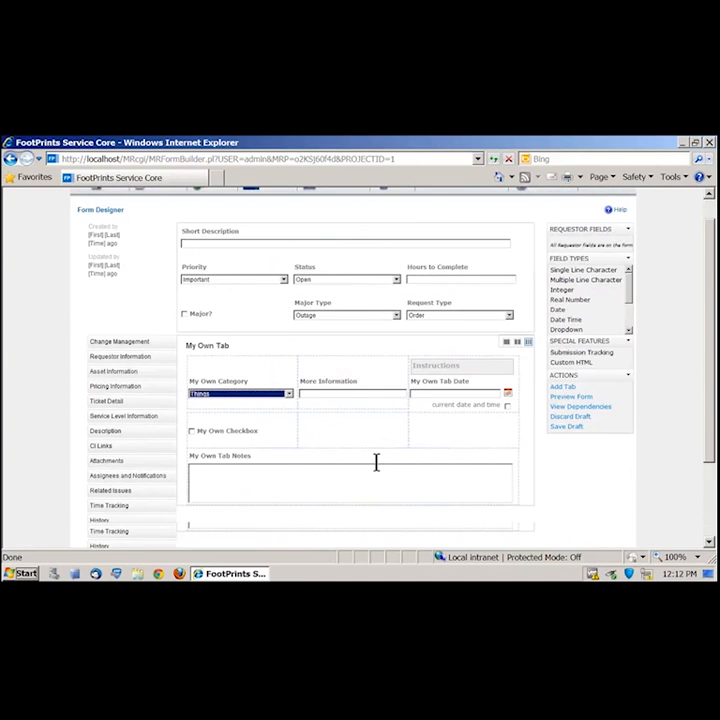
scroll(376, 468, "down", 2)
scroll(443, 437, "up", 2)
left_click_drag(583, 328, 357, 467)
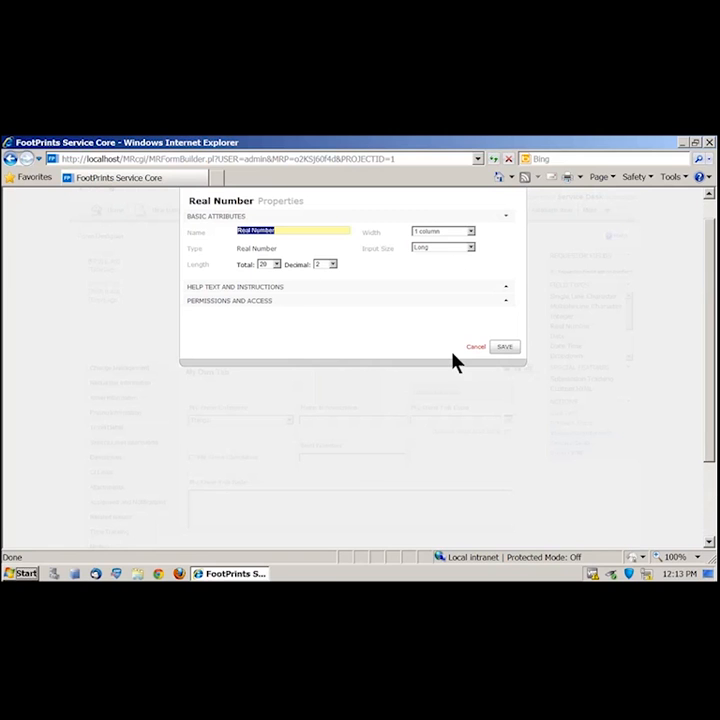
left_click(478, 347)
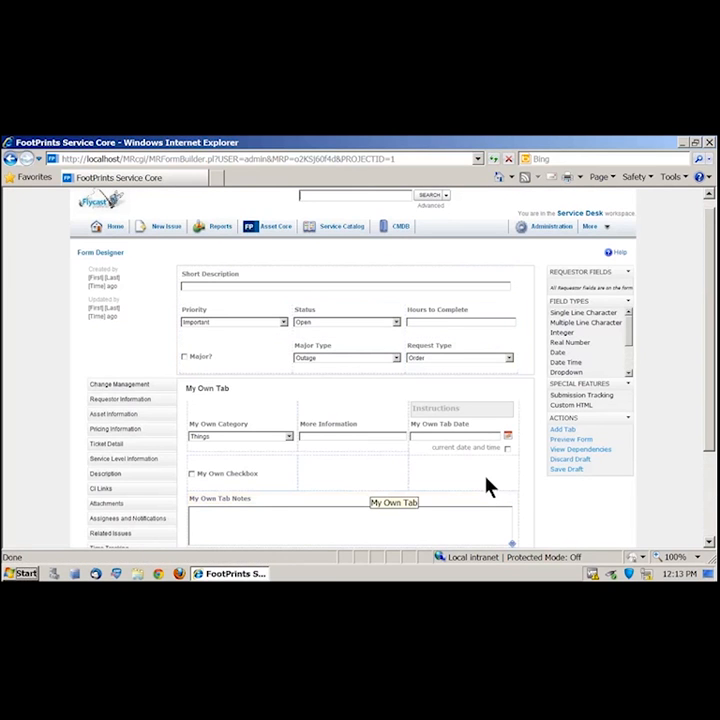
- Leave the Form Designer for workspace administration, saving the form draft on exit
scroll(487, 486, "down", 3)
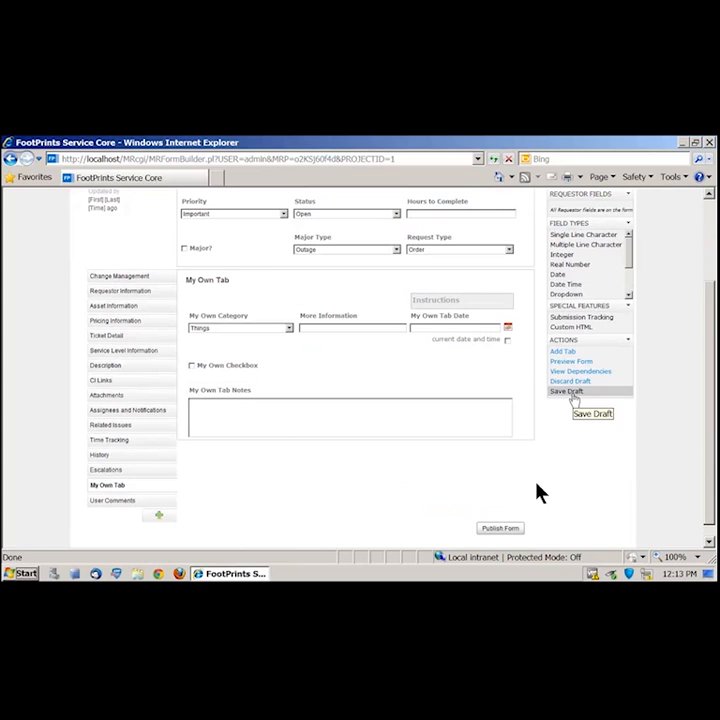
left_click(497, 529)
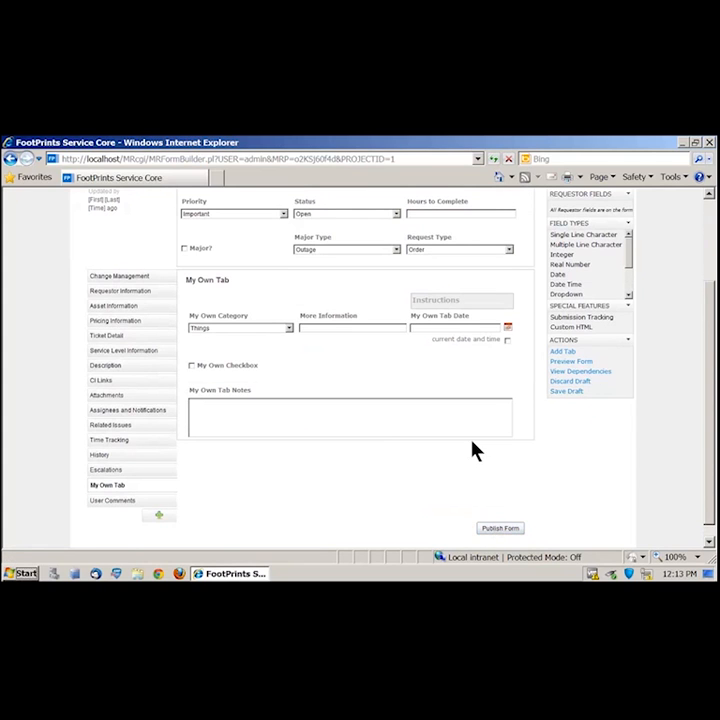
mouse_move(553, 240)
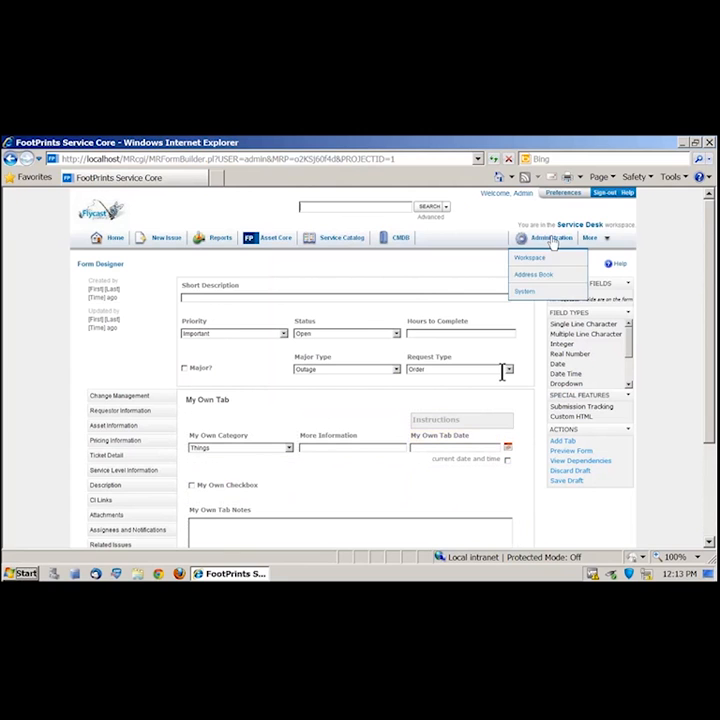
left_click(535, 259)
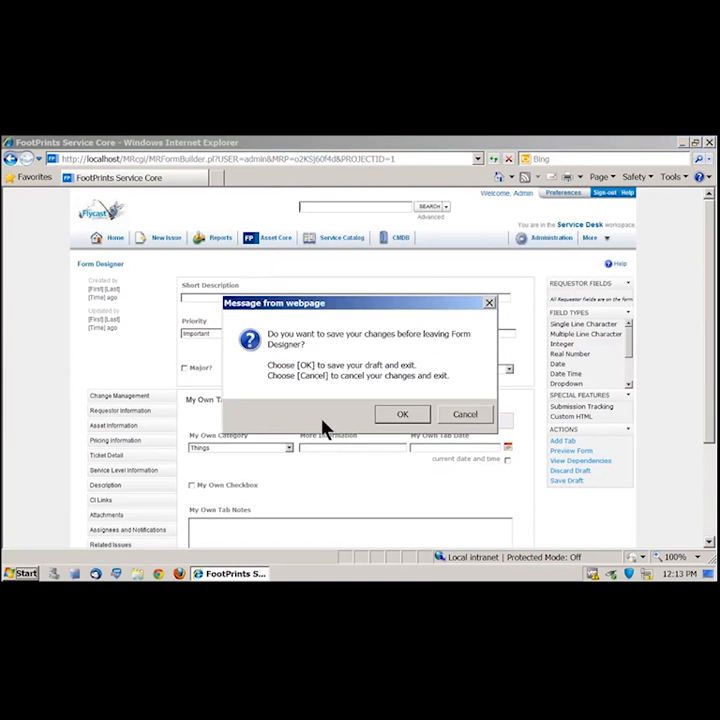
left_click(418, 416)
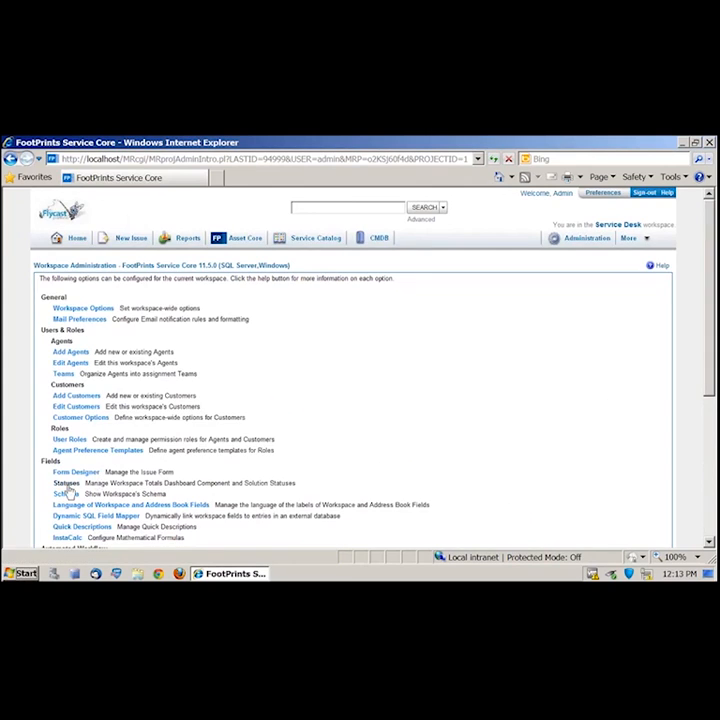
- Open the Statuses settings and examine how statuses are grouped by issue lifecycle, response event and time measurement
left_click(67, 485)
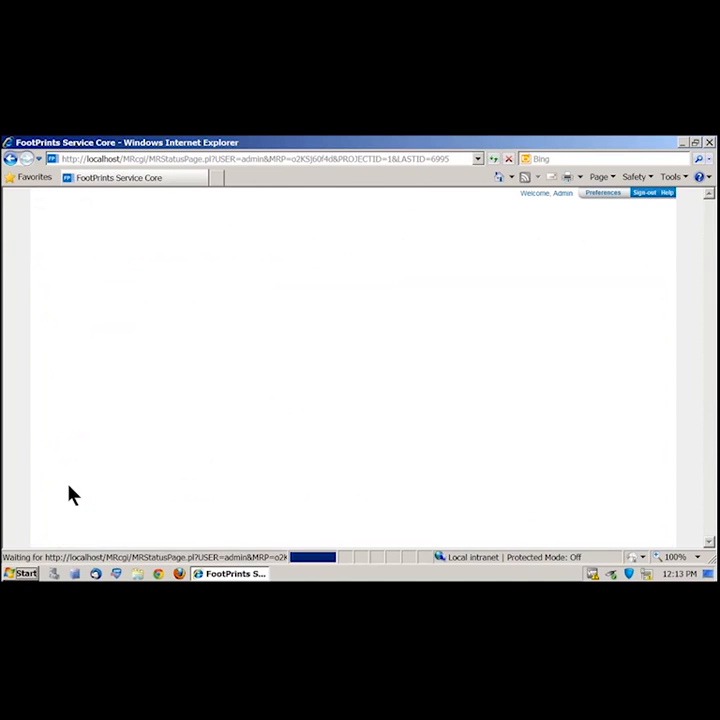
scroll(195, 455, "down", 3)
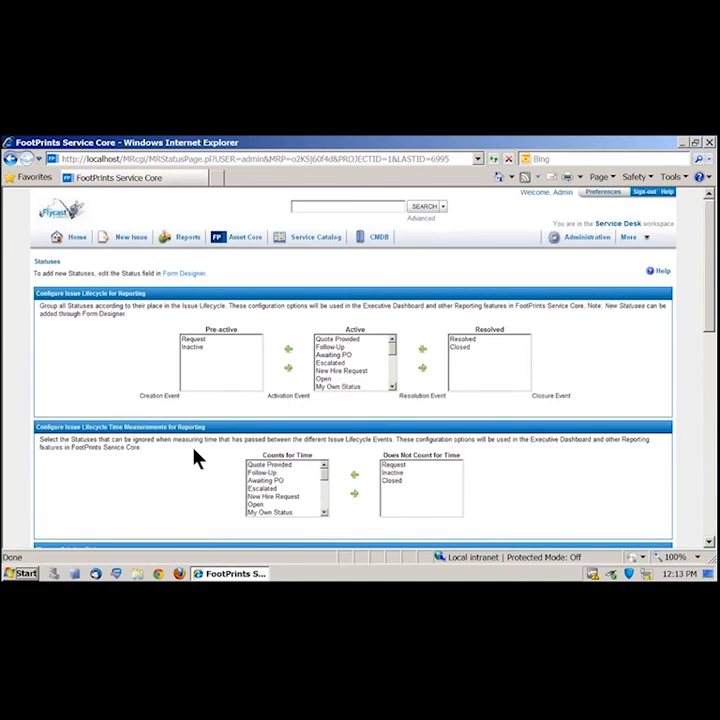
scroll(195, 456, "down", 1)
scroll(194, 458, "up", 2)
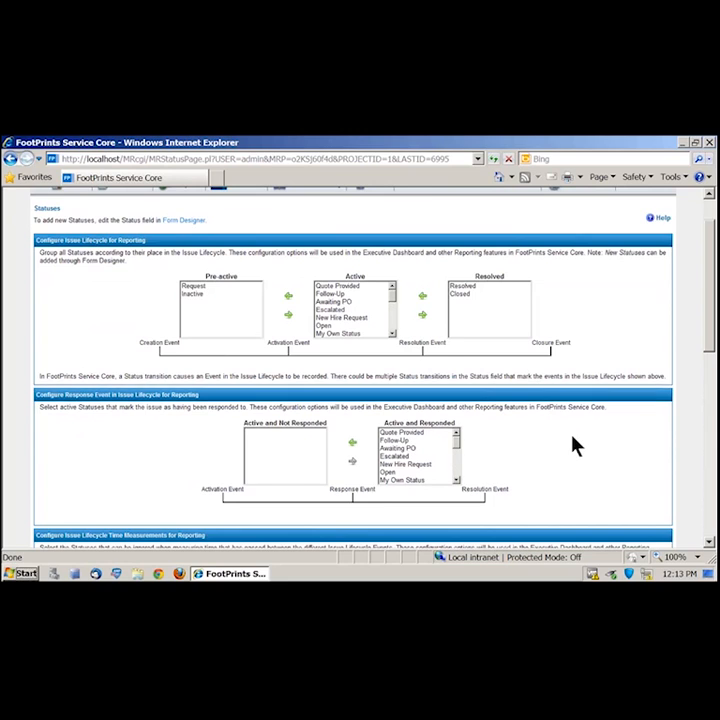
scroll(576, 446, "down", 1)
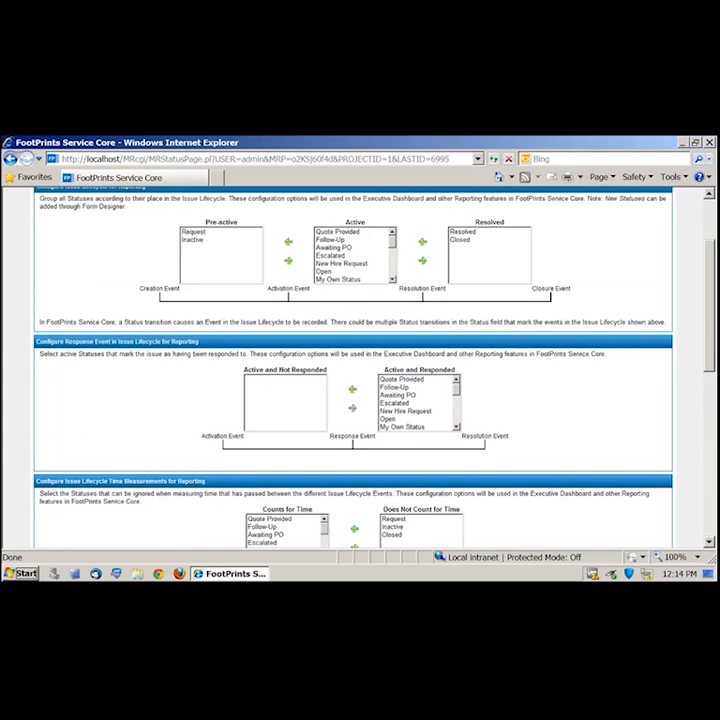
left_click(470, 233)
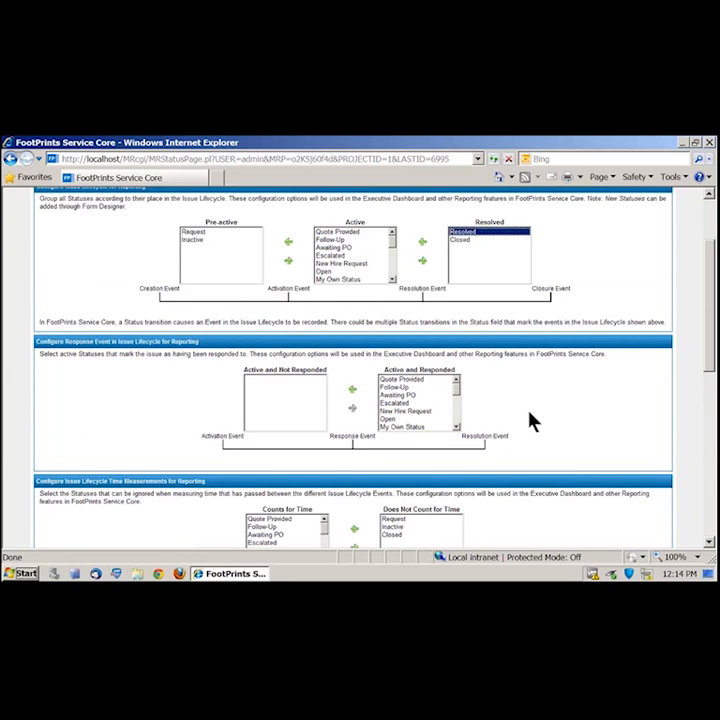
scroll(530, 422, "up", 3)
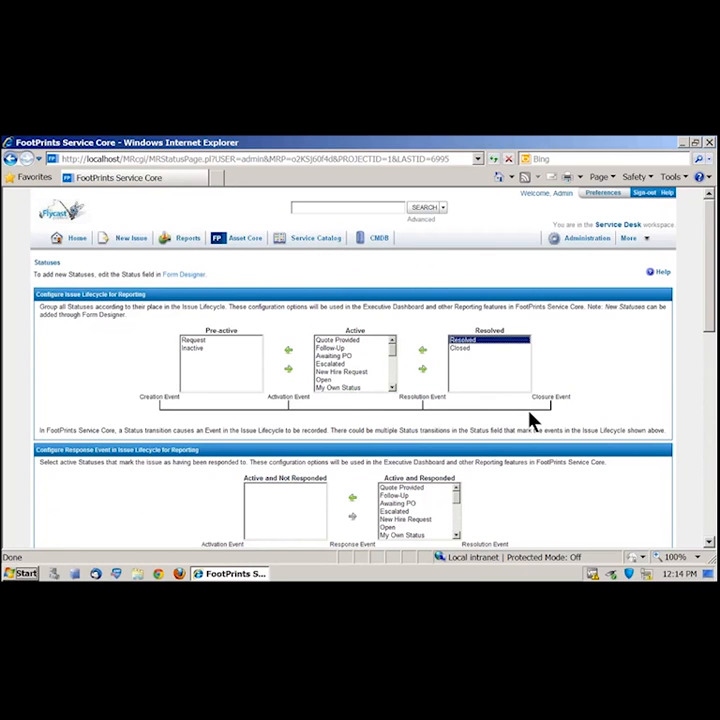
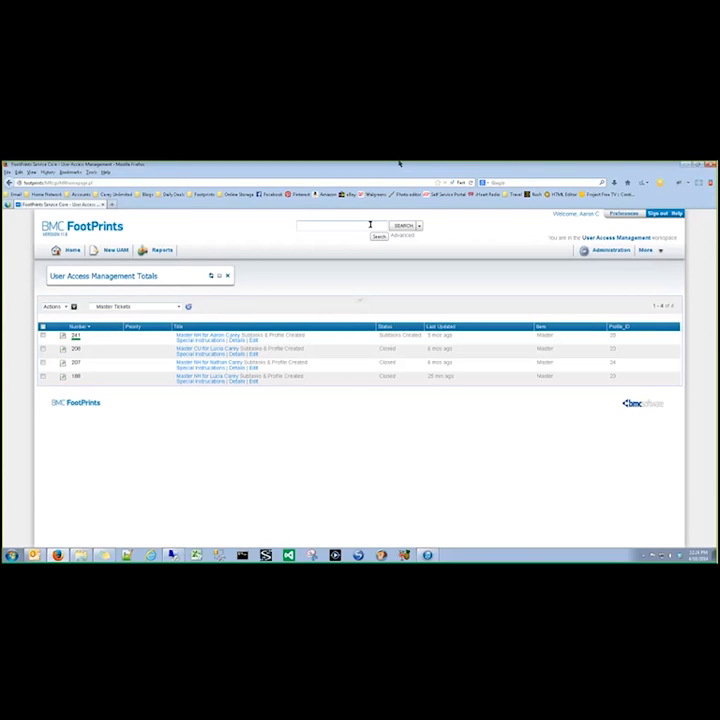
- Open workspace administration for the User Access Management workspace
mouse_move(591, 266)
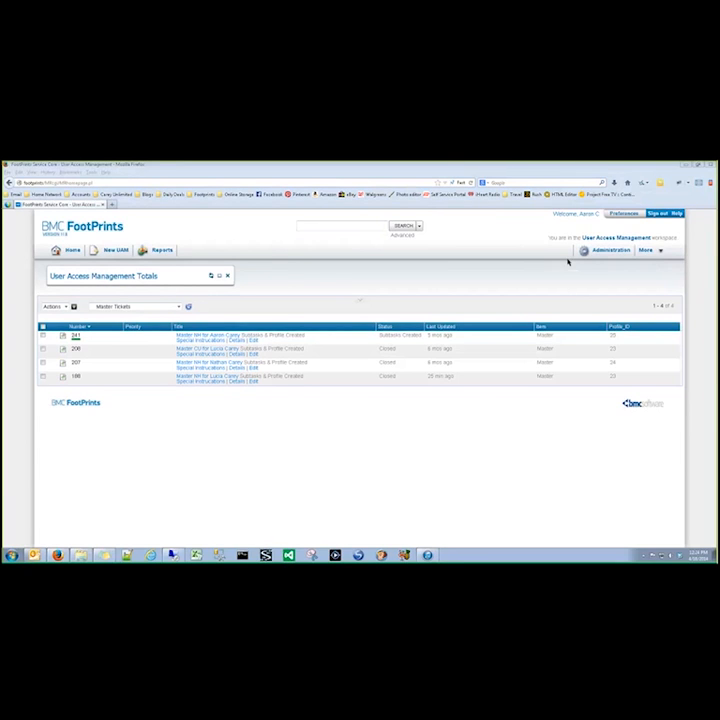
left_click(620, 251)
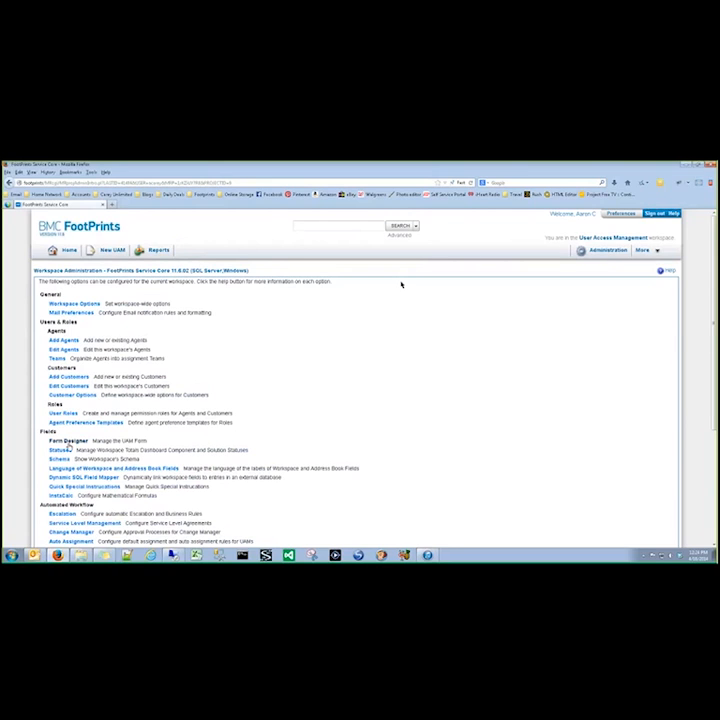
- Open the Form Designer for the UAM form and continue with the saved draft
left_click(68, 442)
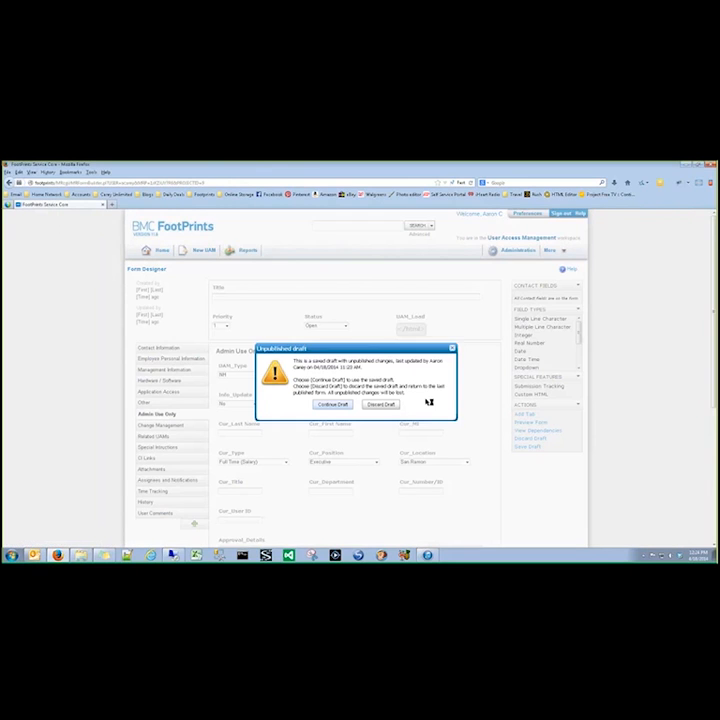
left_click(409, 386)
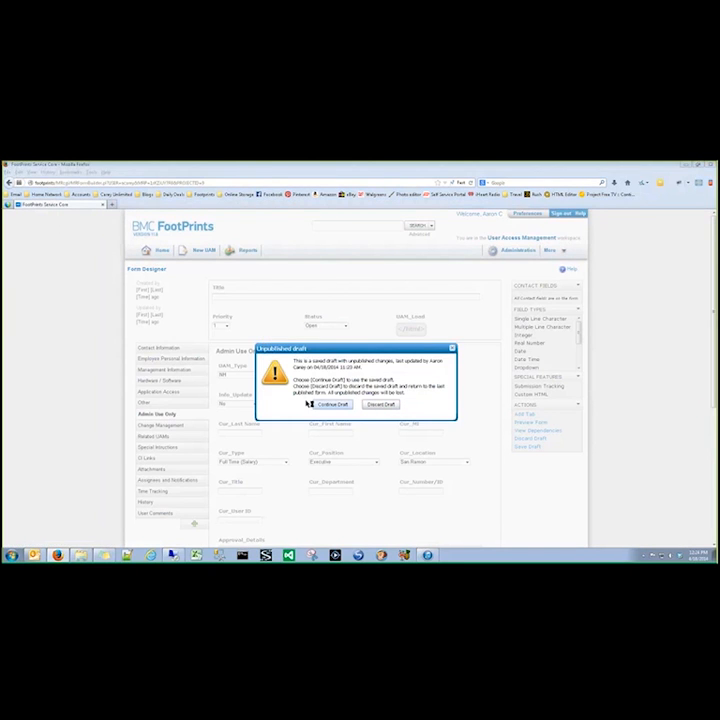
left_click(342, 403)
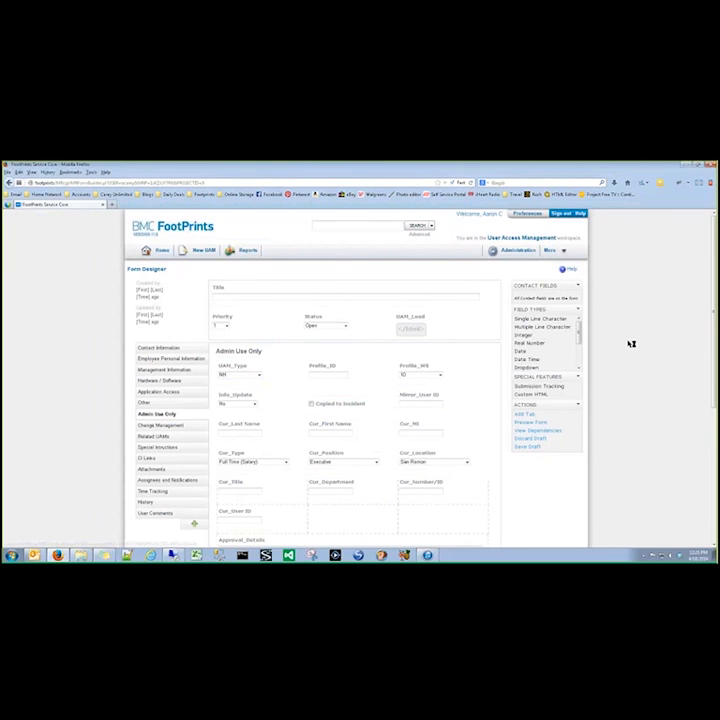
- Open the Hardware / Software tab and examine its desktop and laptop accessories fields and the Tablet Type options
left_click(165, 381)
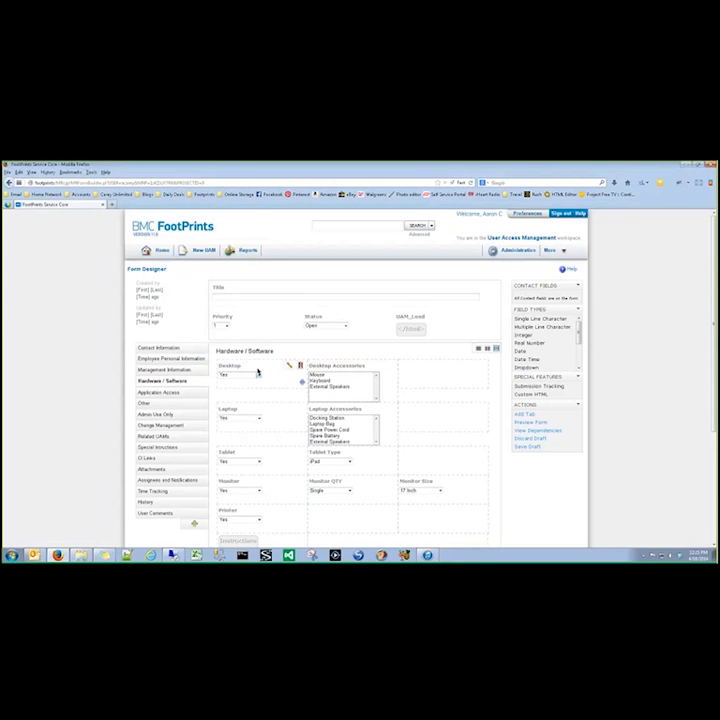
scroll(270, 379, "down", 3)
scroll(270, 379, "up", 1)
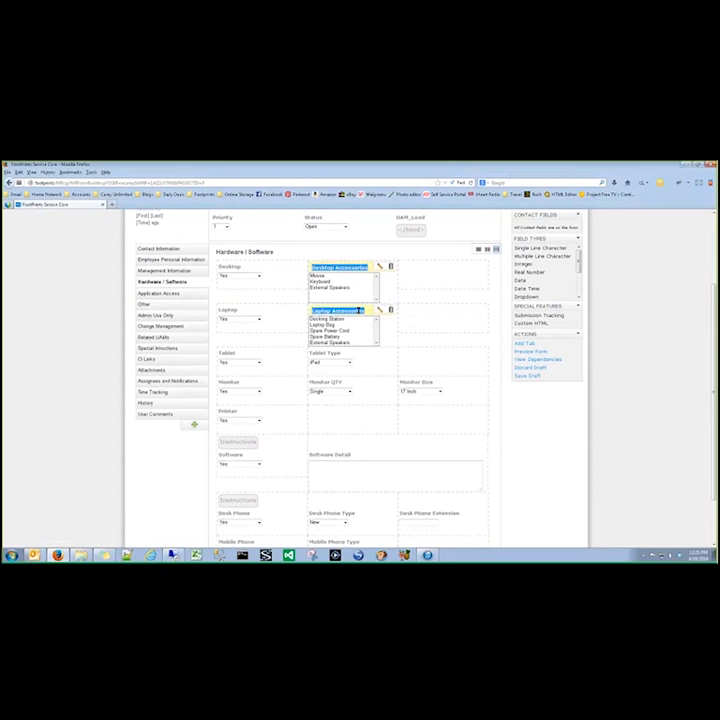
left_click(340, 363)
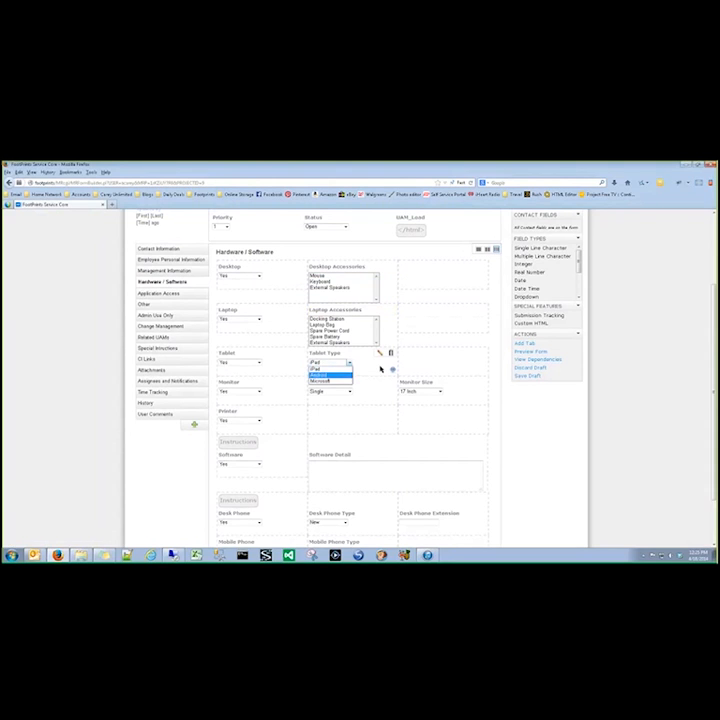
left_click(433, 363)
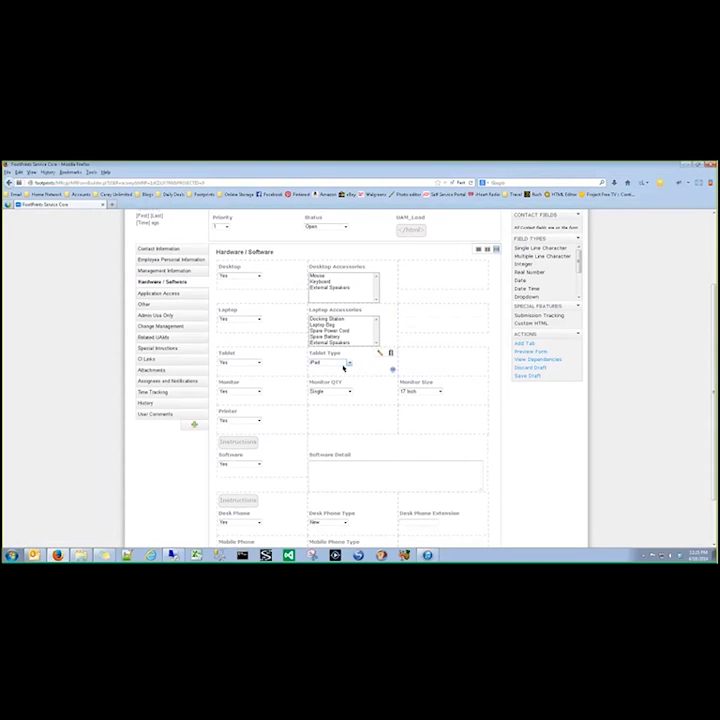
left_click(346, 364)
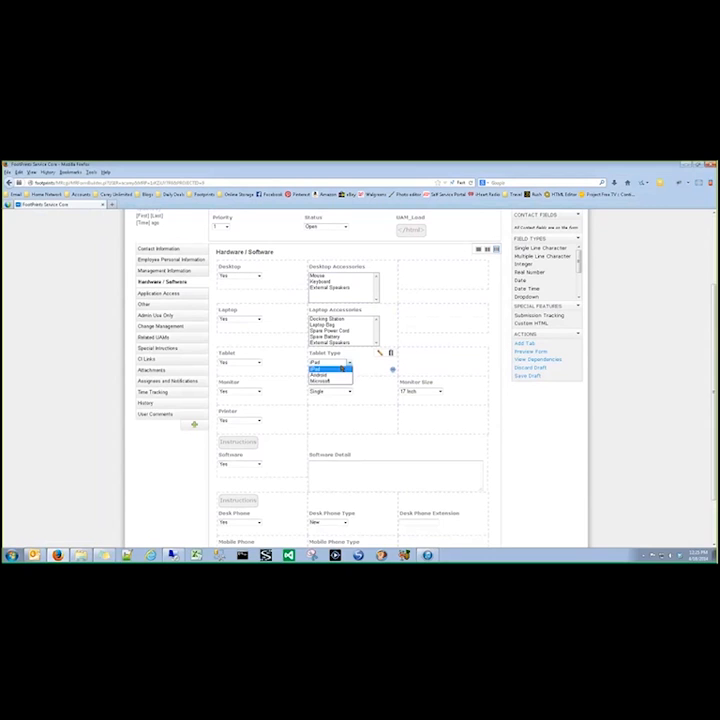
left_click(453, 365)
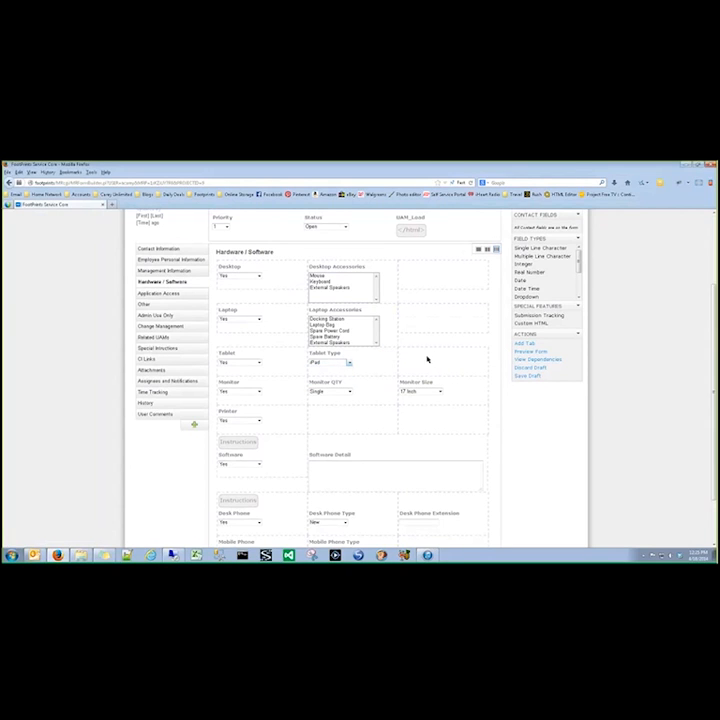
- Examine the choices offered by the Monitor QTY and Monitor Size fields on the Hardware / Software tab
left_click(349, 392)
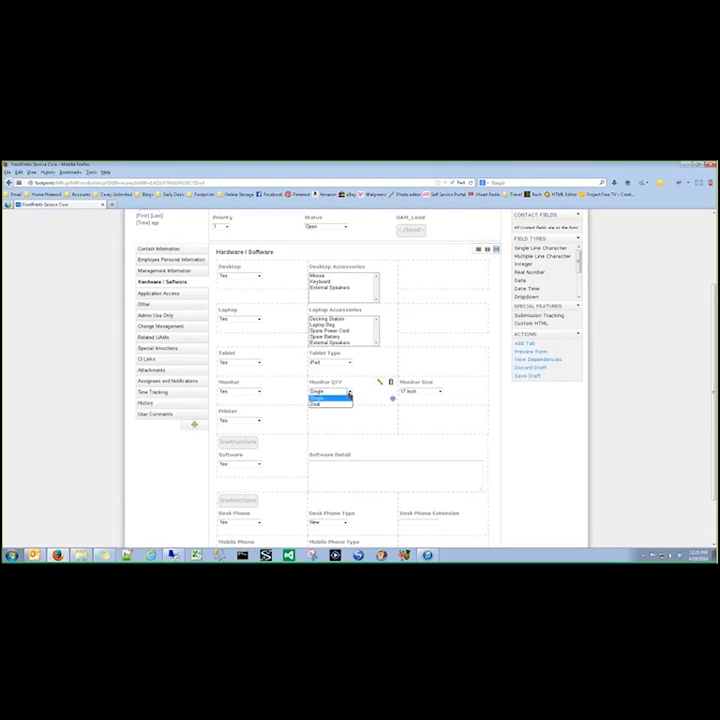
left_click(348, 397)
left_click(426, 391)
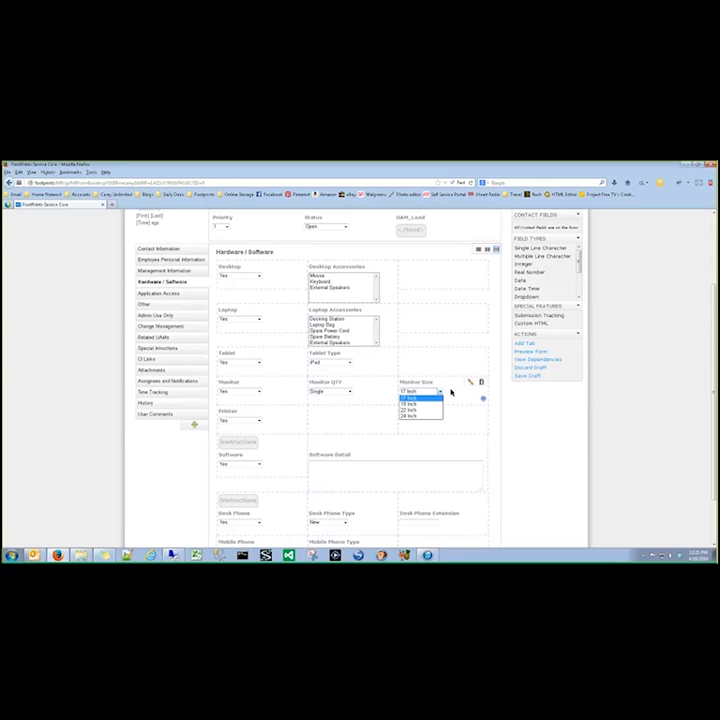
left_click(449, 403)
scroll(449, 403, "down", 2)
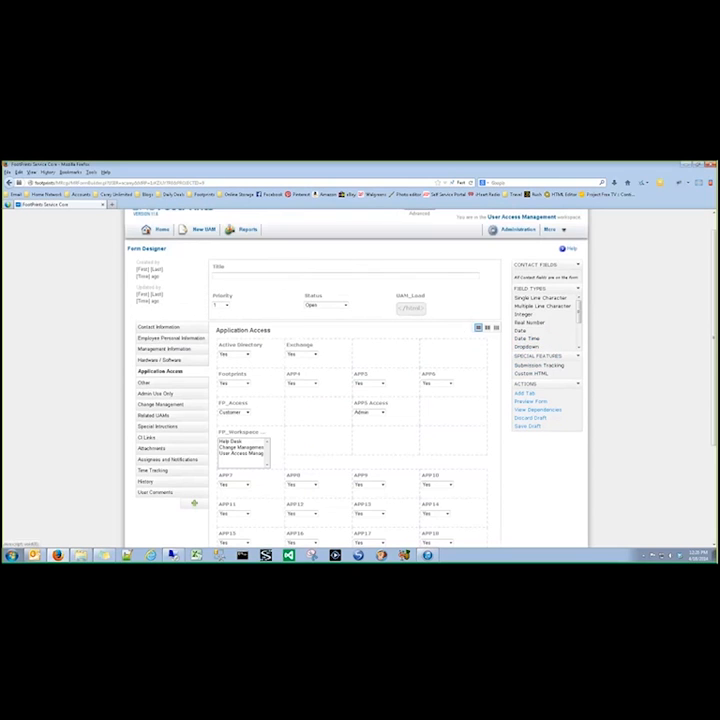
- Examine the Footprints field on the Application Access tab and the FP_Access choices with their help text
left_click(247, 369)
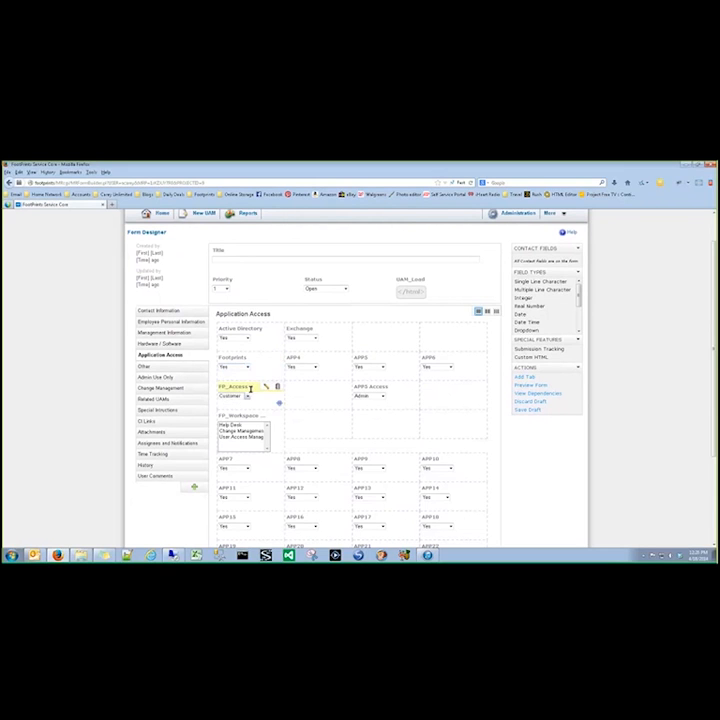
left_click(246, 396)
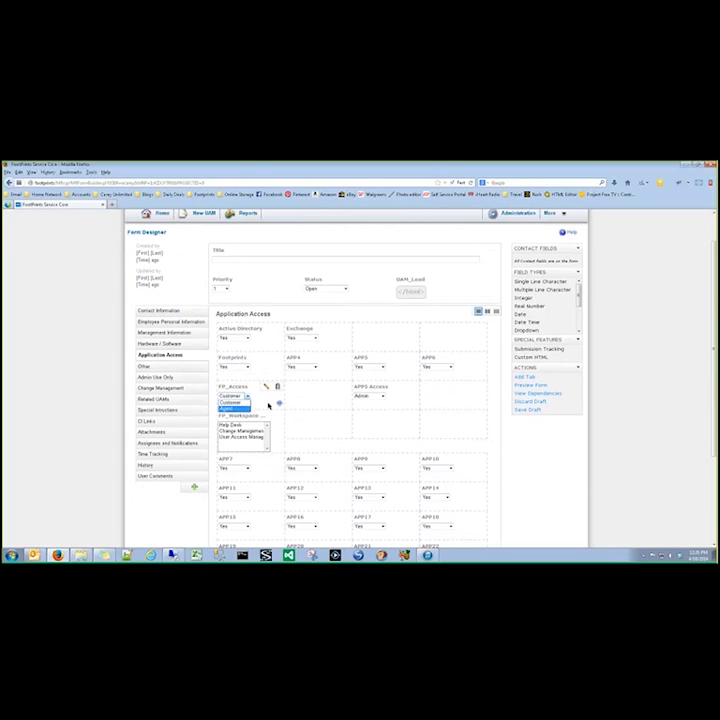
left_click(233, 403)
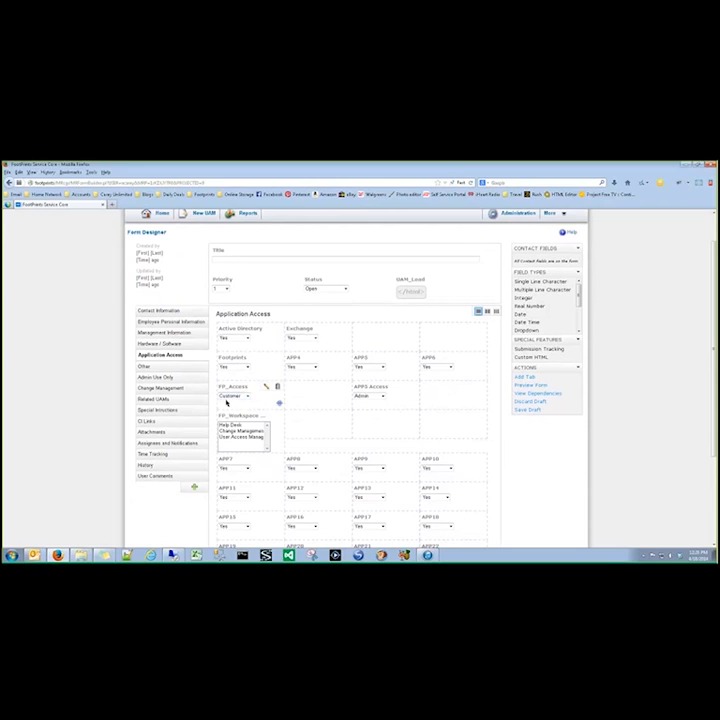
mouse_move(231, 404)
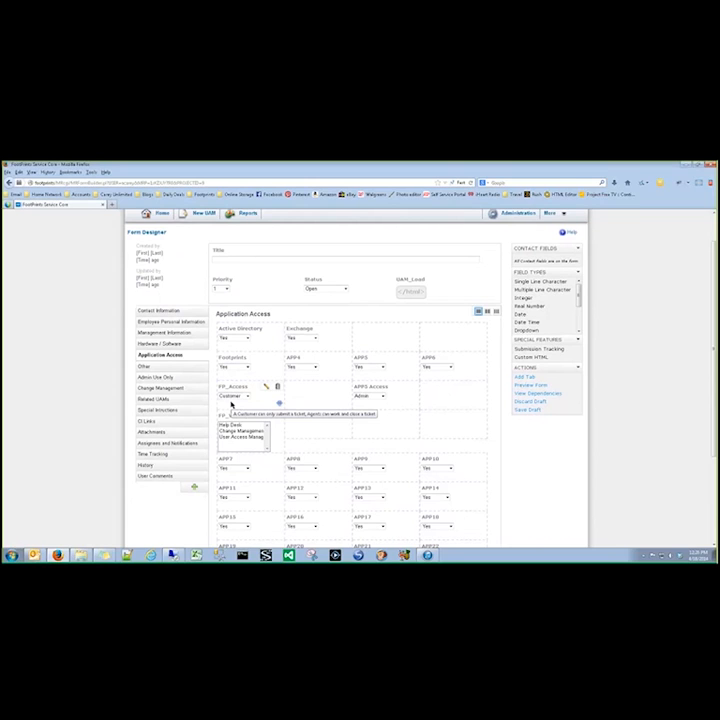
- Examine the workspaces listed in the FP_Workspace field and the access levels offered by the APP5 Access field
left_click_drag(235, 425, 238, 449)
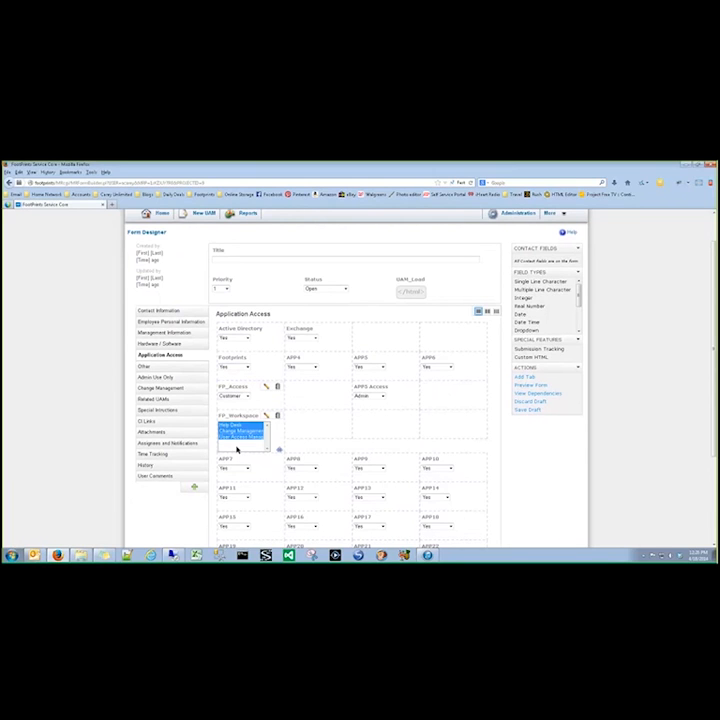
left_click(238, 449)
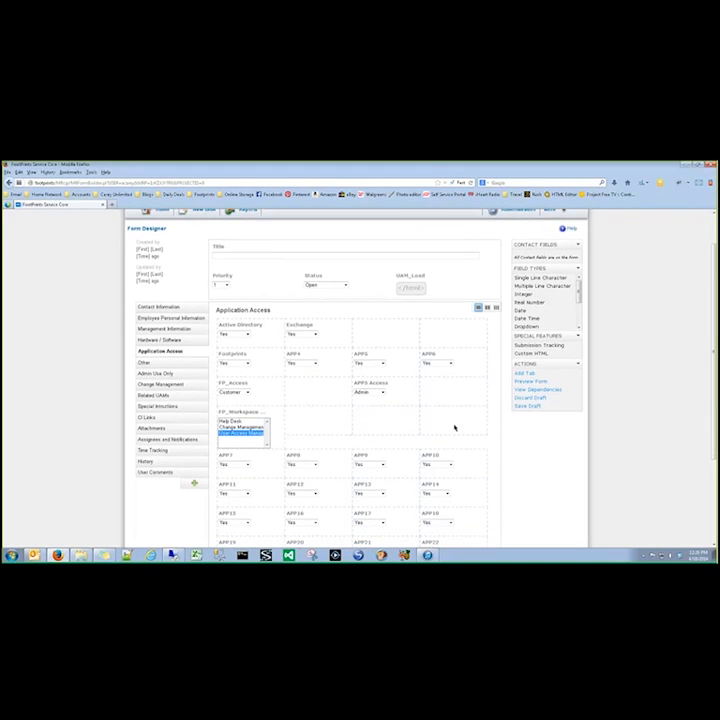
left_click(381, 395)
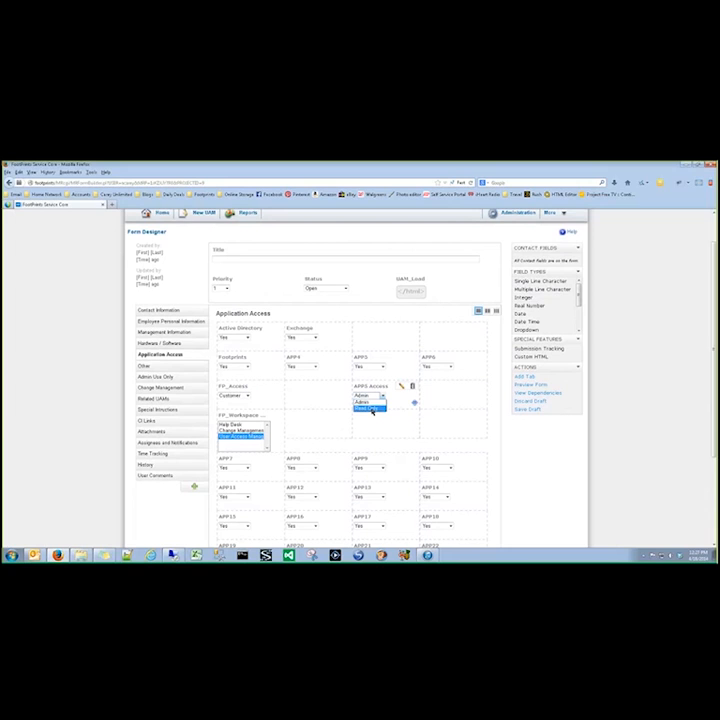
left_click(454, 433)
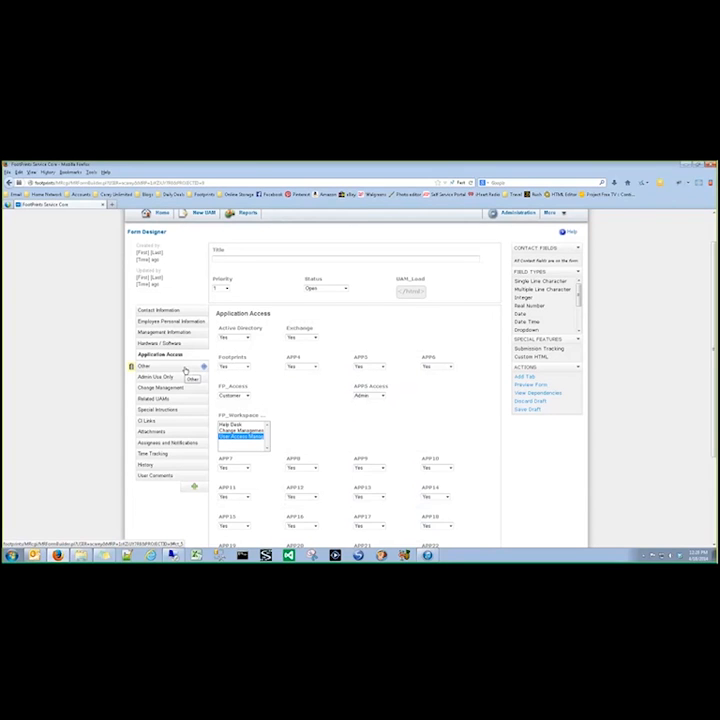
- In Change Manager, open the Supervisor 1 Approval phase for editing and show its eligible voters from UAM Fields
scroll(488, 357, "up", 2)
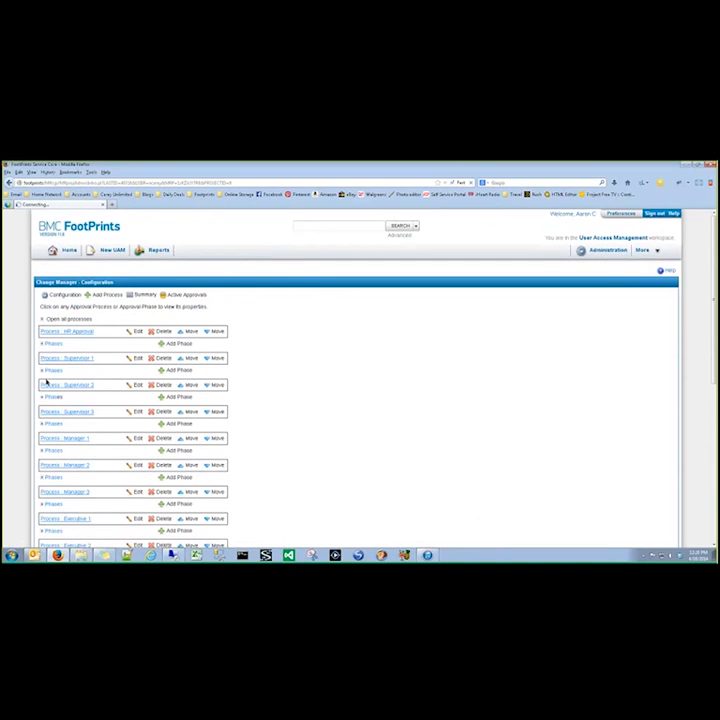
left_click(45, 371)
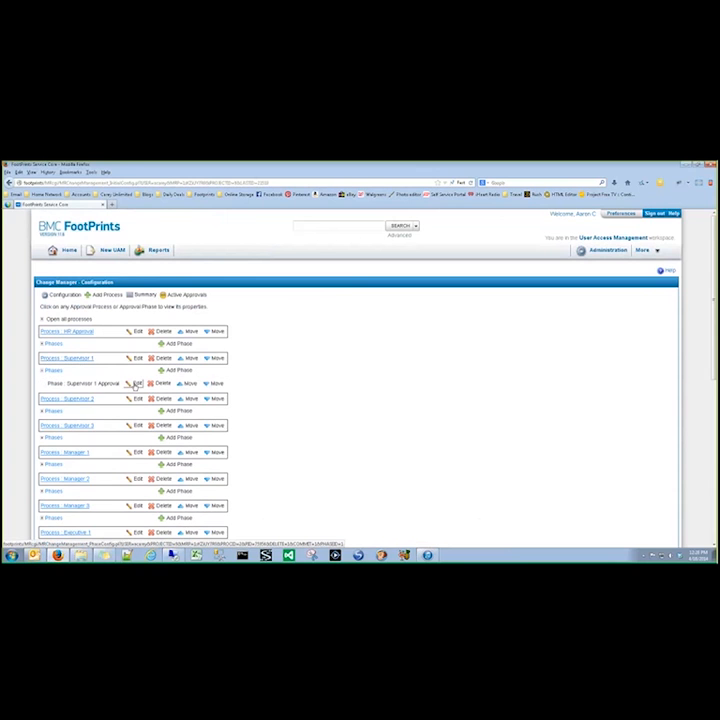
left_click(137, 384)
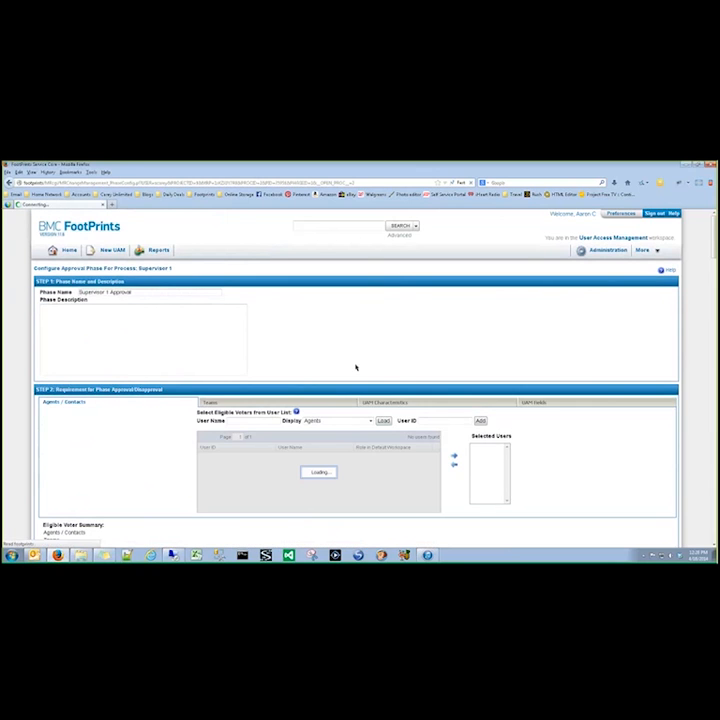
scroll(545, 333, "down", 1)
left_click(546, 339)
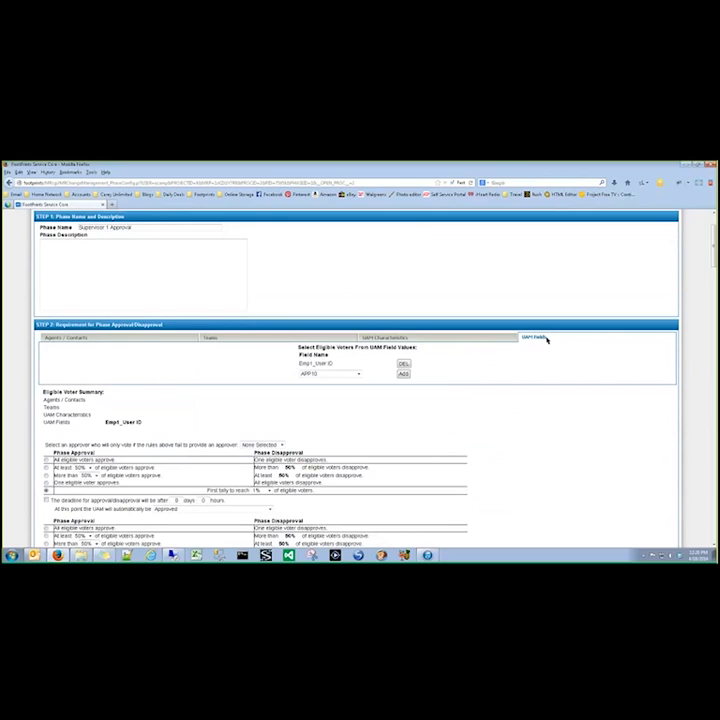
- Examine the Emp1_User ID voter field and choose an agent as fallback approver for when the rules provide none
left_click(300, 364)
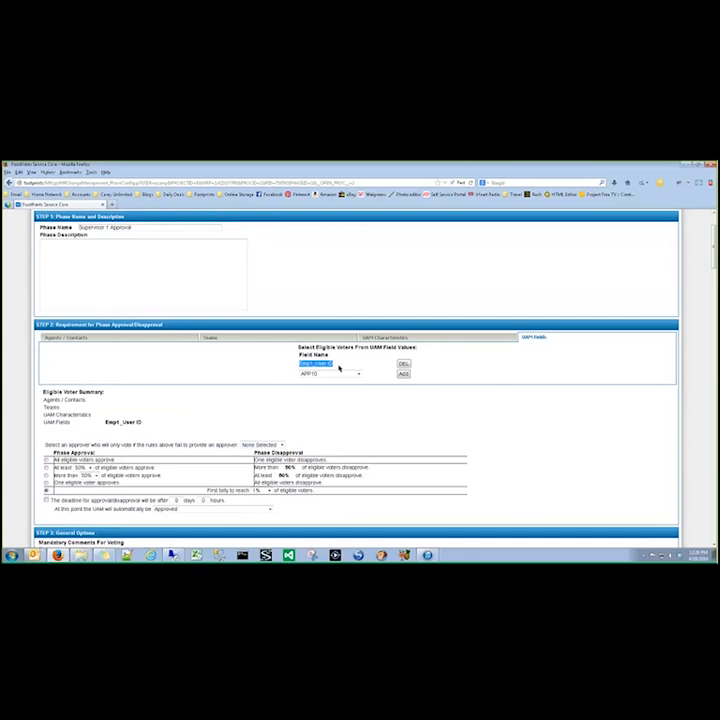
left_click(279, 444)
left_click(272, 456)
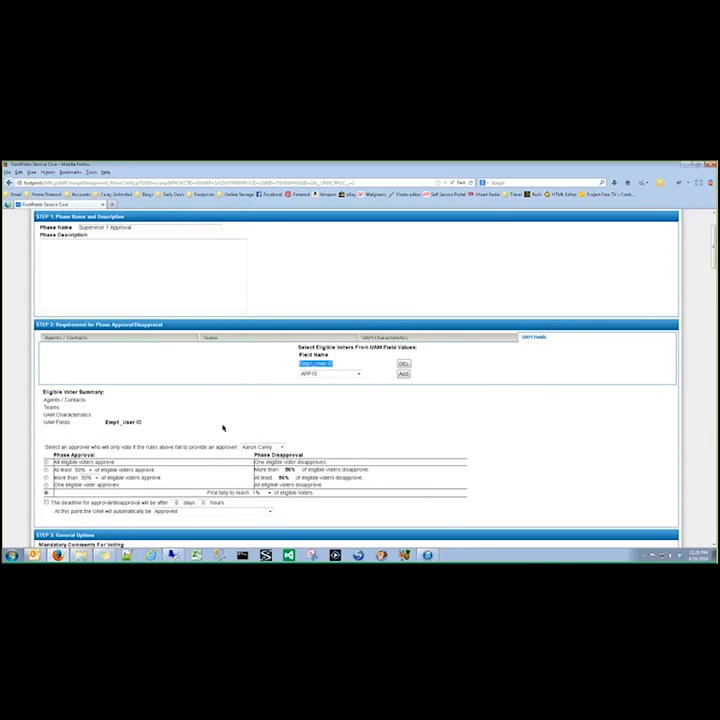
- Leave the approval phase through workspace administration and reopen the Form Designer with the saved draft
scroll(452, 379, "up", 2)
left_click(606, 252)
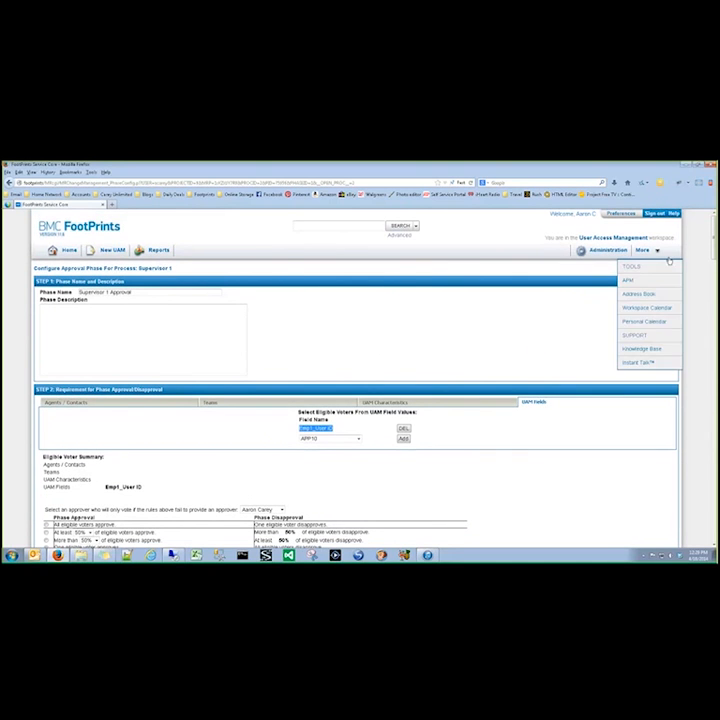
left_click(590, 266)
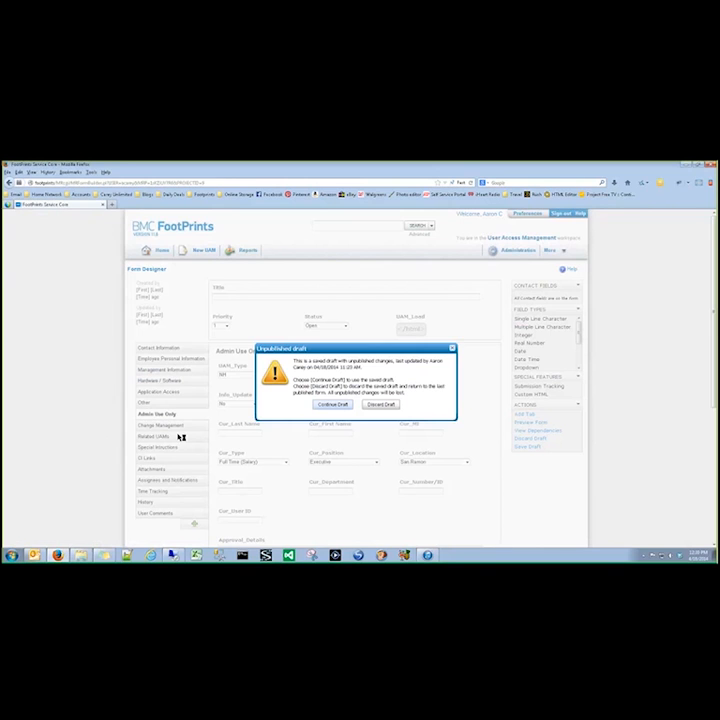
left_click(335, 405)
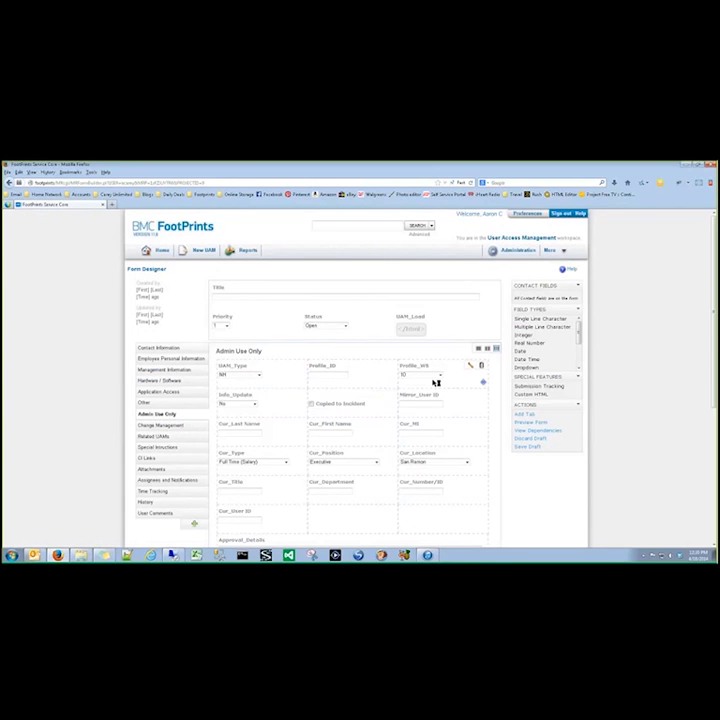
- Examine the fields on the Admin Use Only tab, from UAM_Type and Profile_ID down to Form_Setup and Clear
scroll(462, 405, "down", 1)
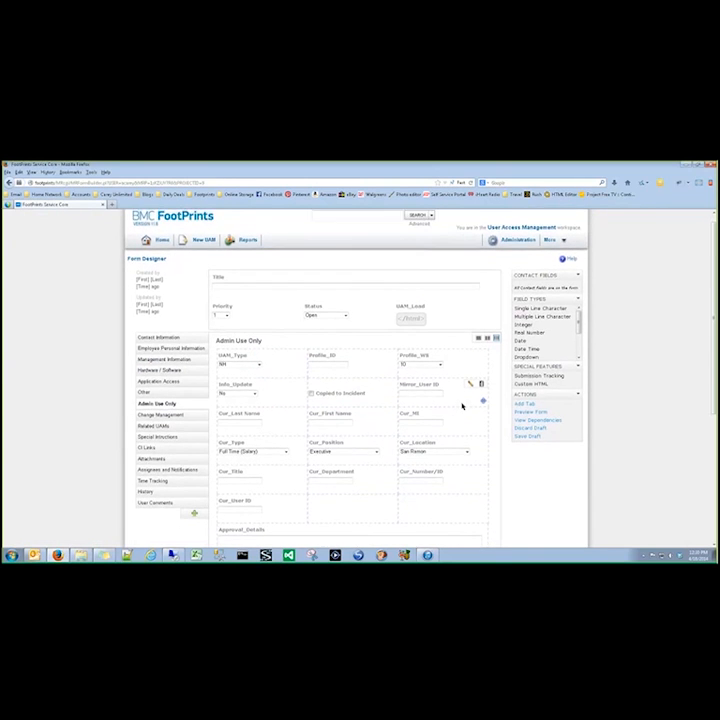
scroll(462, 406, "up", 1)
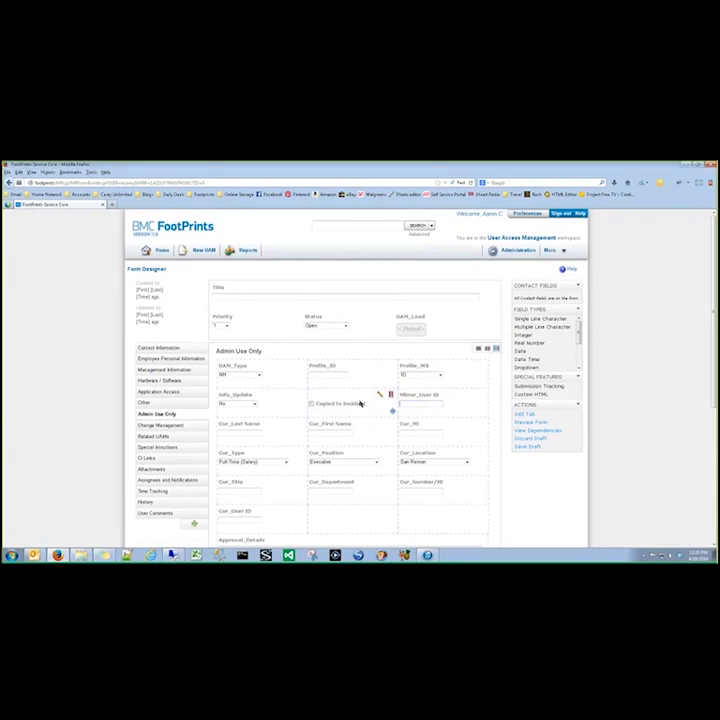
scroll(360, 403, "down", 2)
scroll(432, 424, "down", 1)
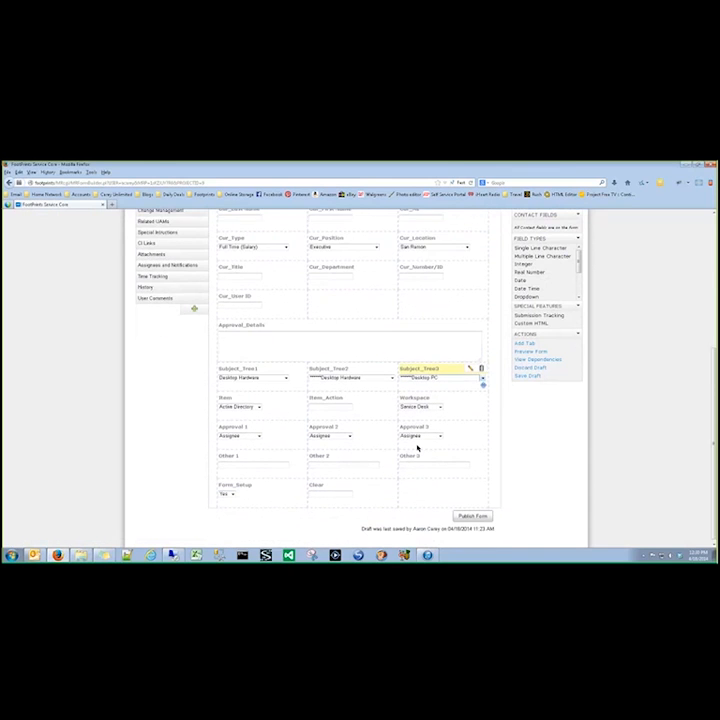
scroll(363, 460, "up", 4)
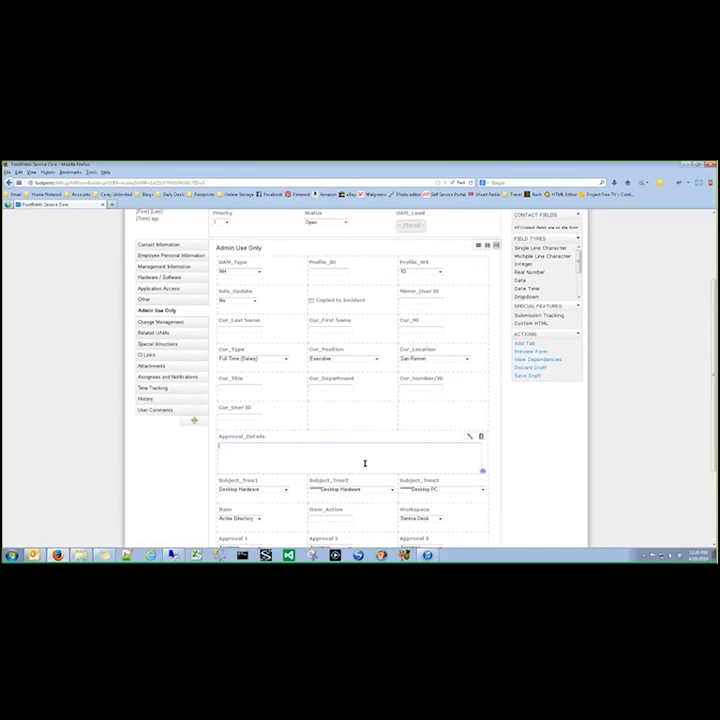
- Start a new UAM record from the User Access Management workspace
scroll(366, 467, "up", 1)
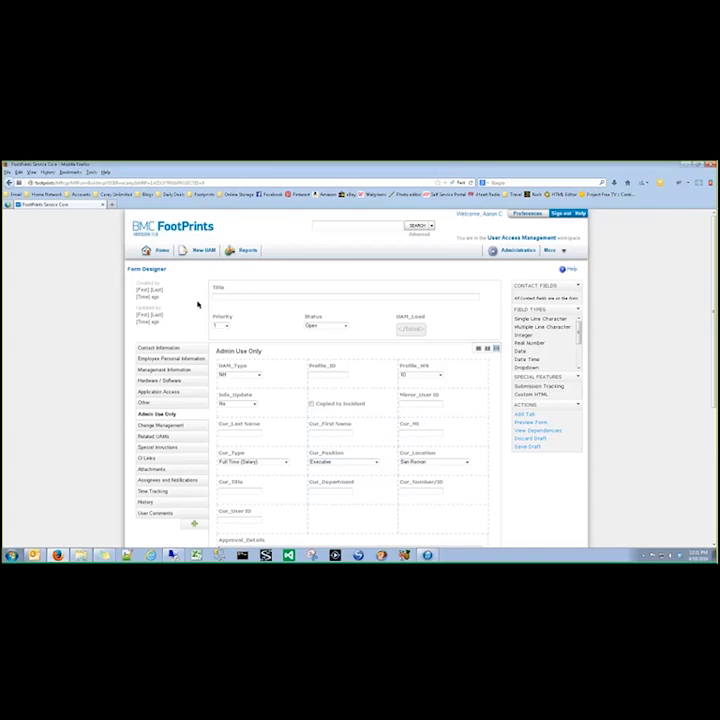
left_click(203, 250)
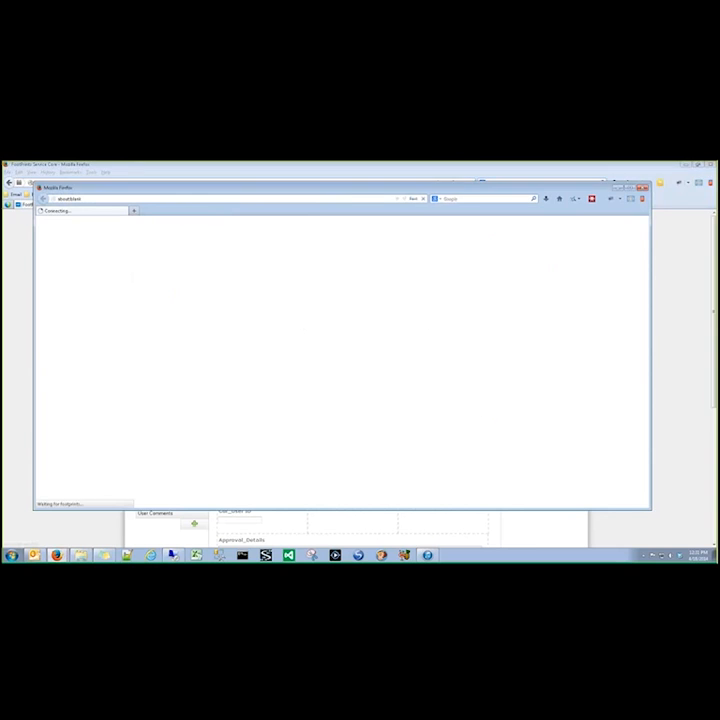
- Bring the new UAM record window to the front and make it taller
left_click(542, 185)
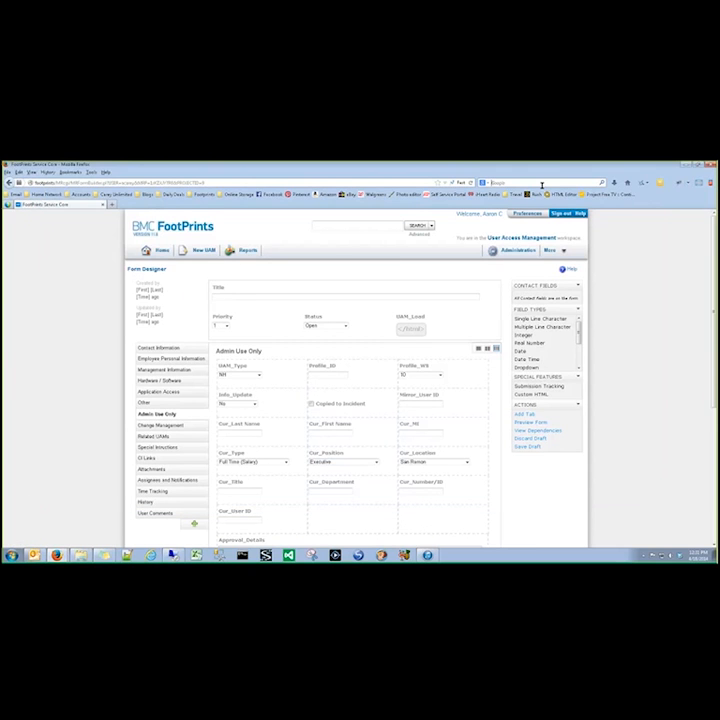
left_click(103, 542)
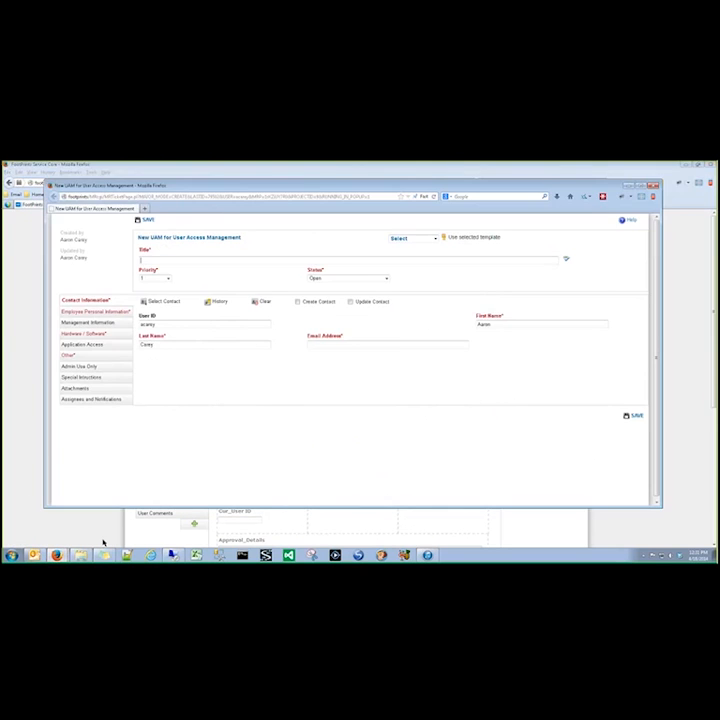
left_click_drag(432, 186, 435, 182)
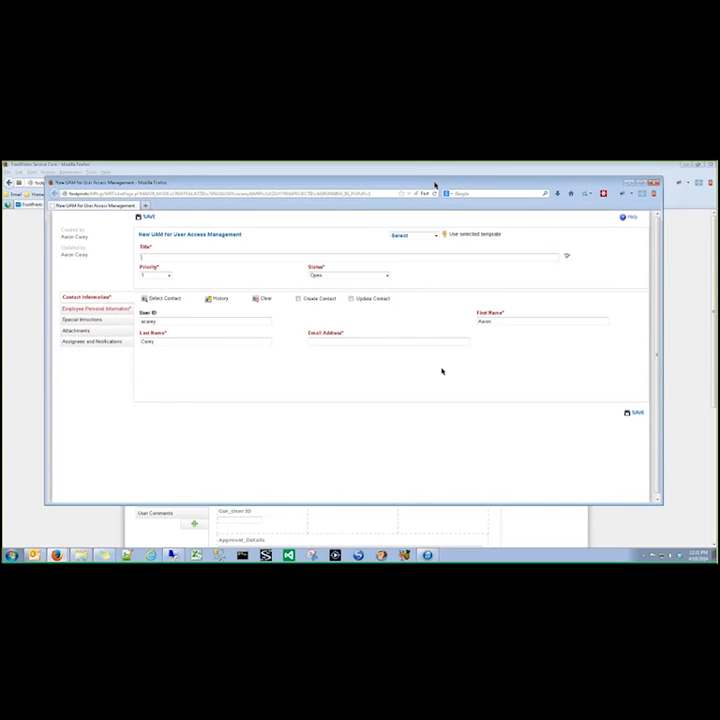
left_click_drag(452, 505, 450, 532)
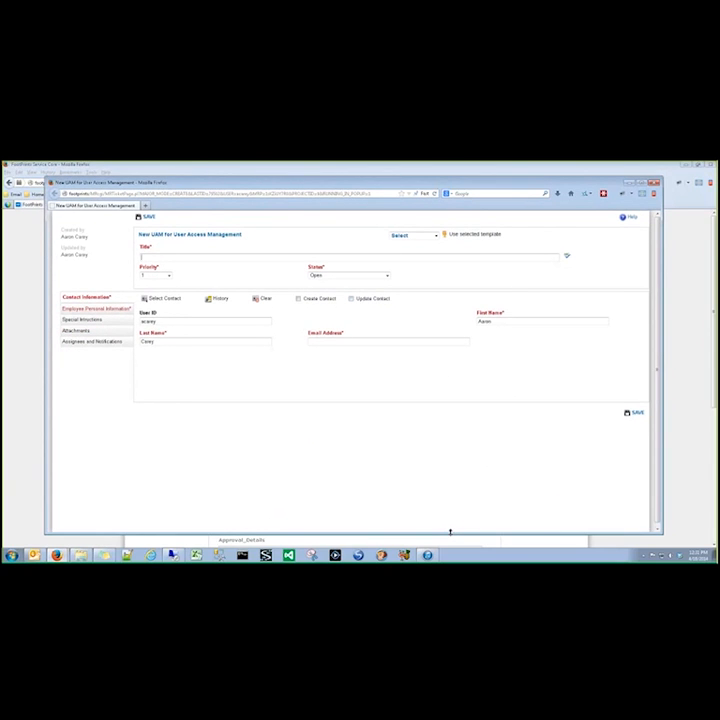
- Set Employee Action to New Hire under Employee Personal Information
left_click(100, 309)
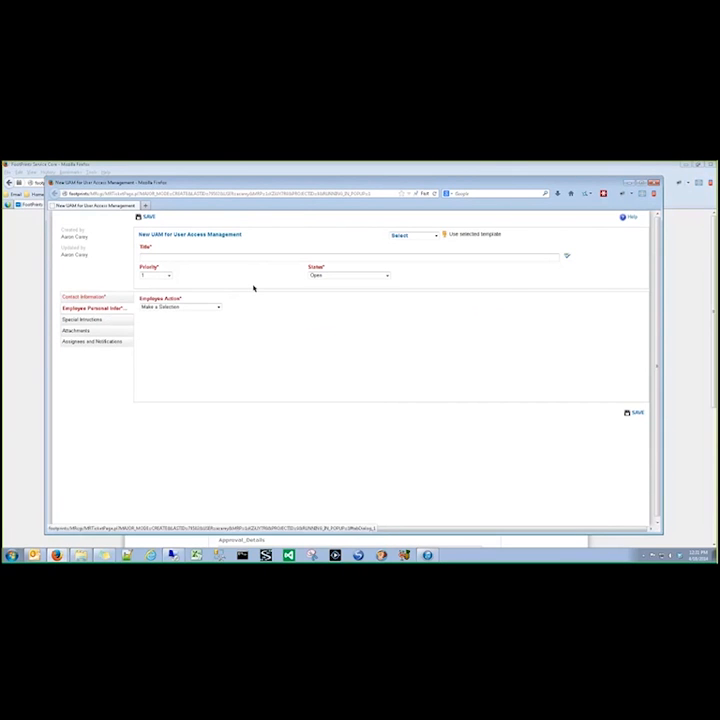
left_click(217, 310)
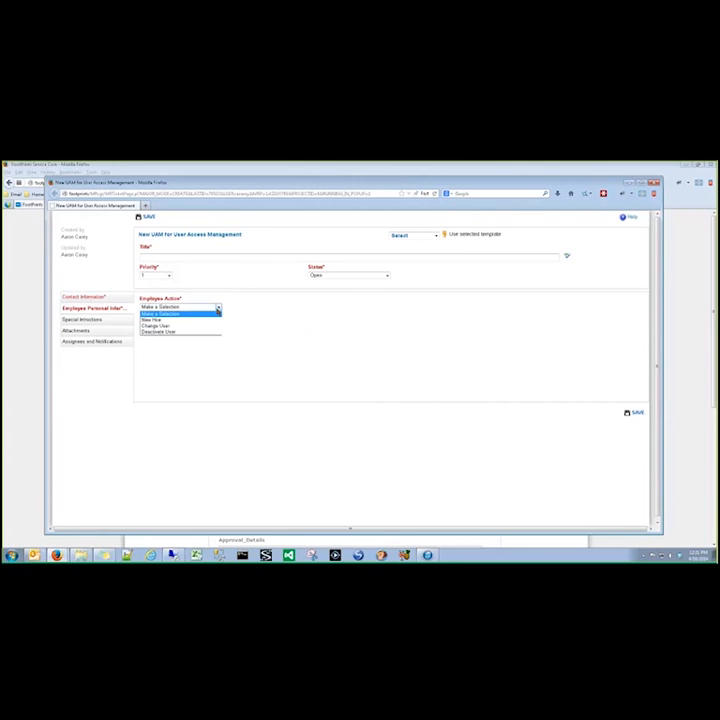
left_click(203, 321)
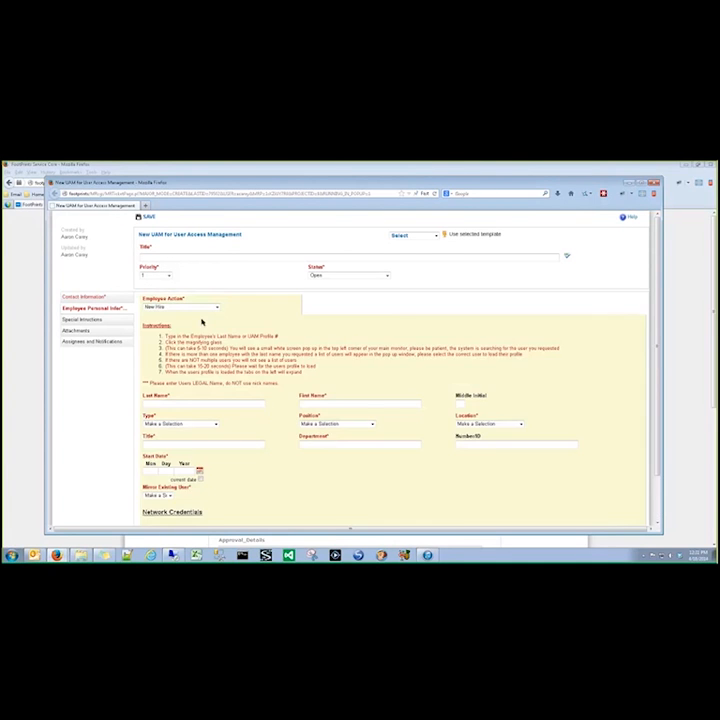
- Try Employee Action as Change User and Deactivate User, and return it to New Hire
left_click(204, 307)
left_click(201, 327)
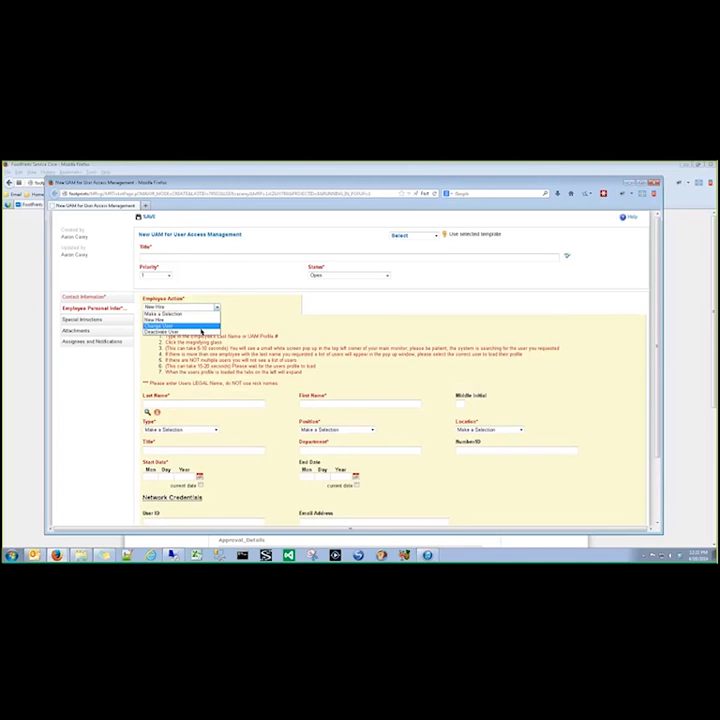
left_click(204, 307)
left_click(201, 330)
left_click(204, 307)
left_click(202, 321)
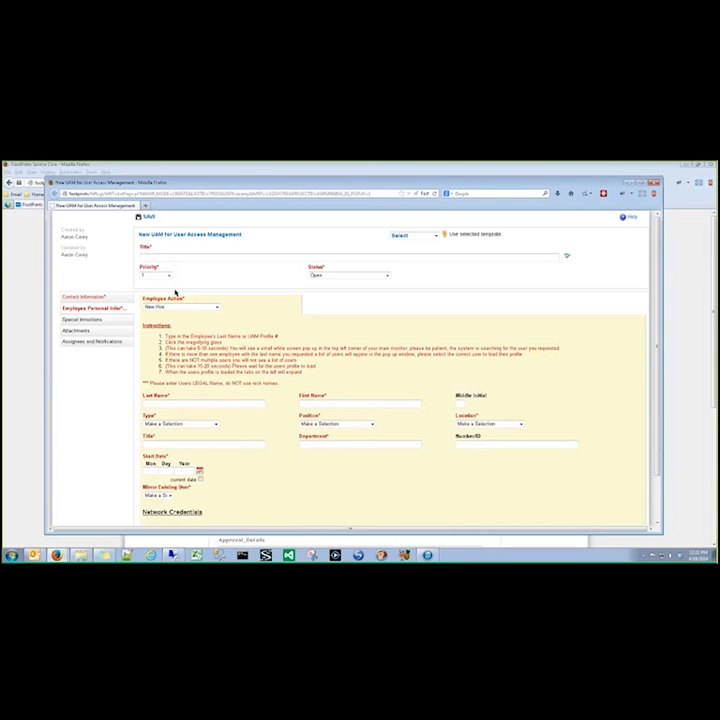
- Try Mirror Existing User set to Yes, and reset it to Make a Selection
scroll(333, 425, "down", 2)
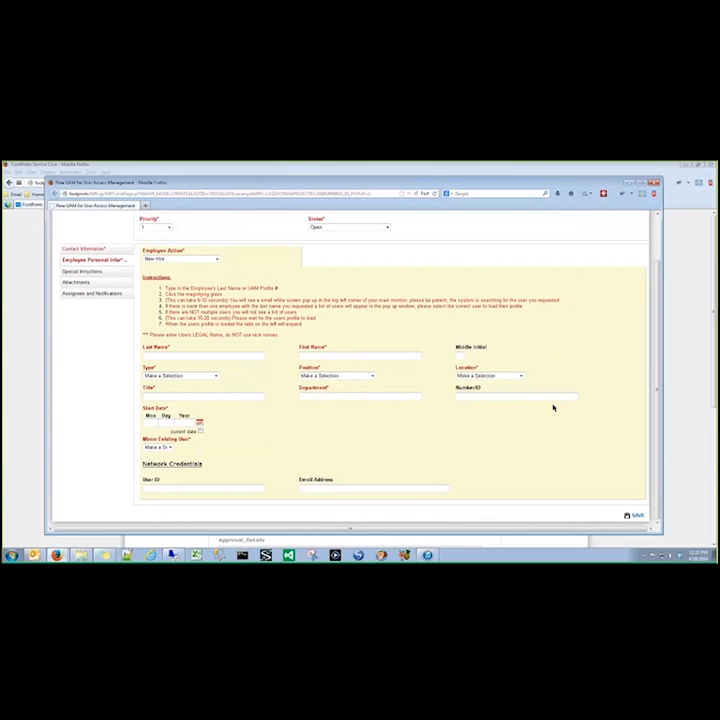
left_click(166, 460)
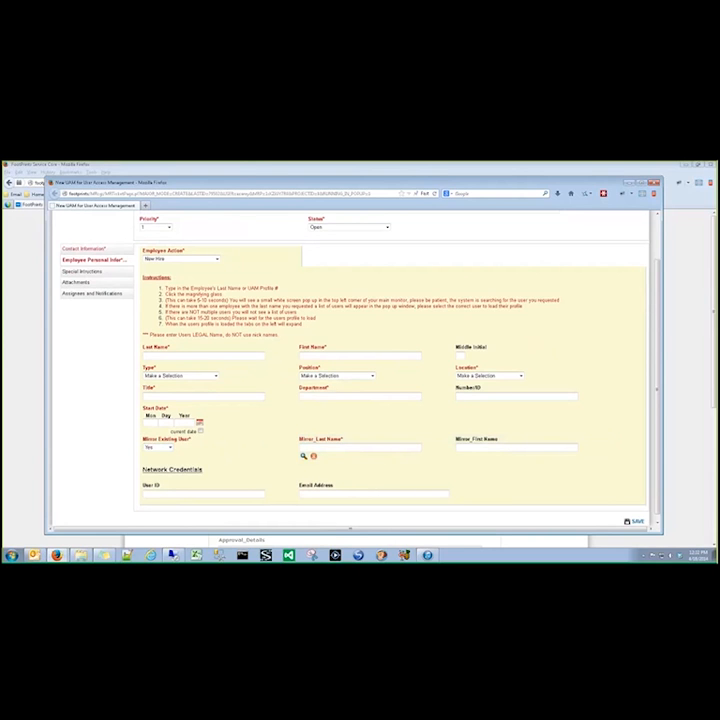
left_click(158, 447)
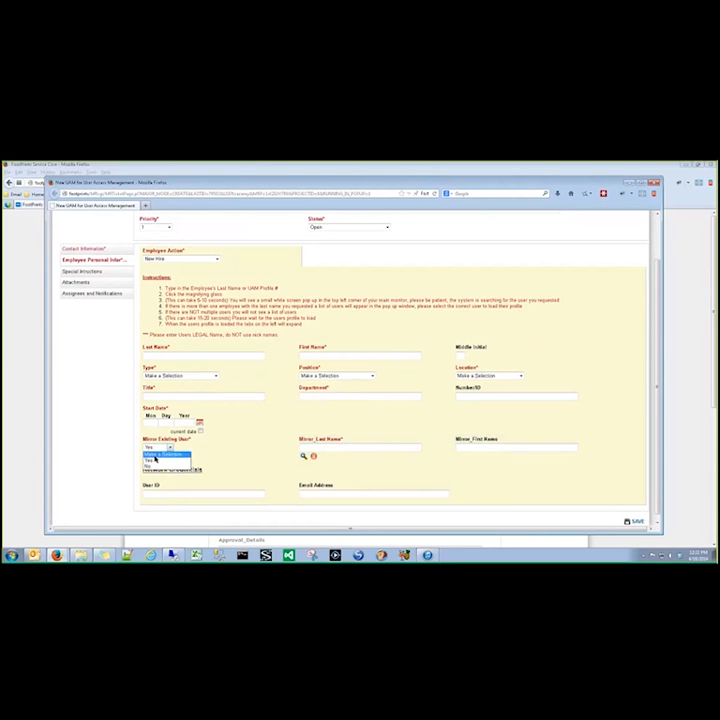
left_click(152, 456)
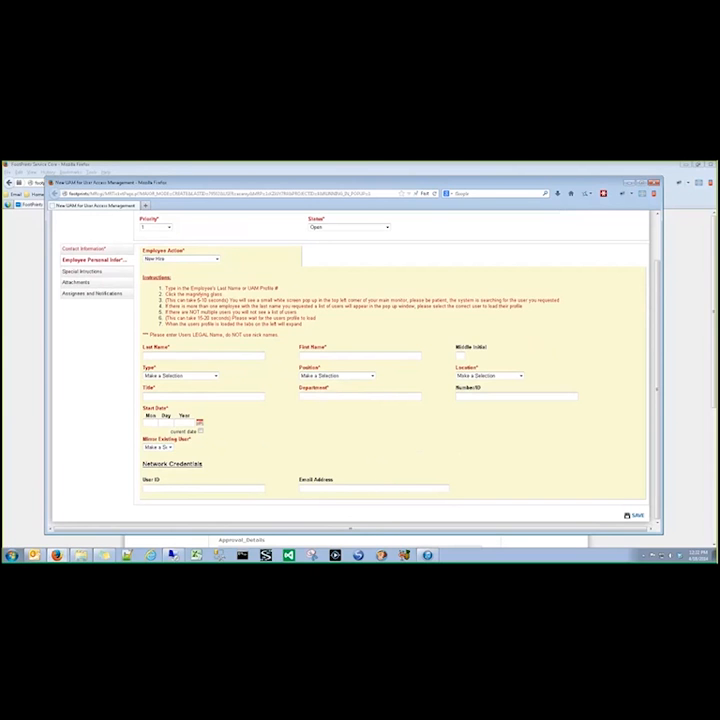
- Set the new hire's Type to Full Time, Position to User and Location to Austin
left_click(204, 356)
left_click(215, 375)
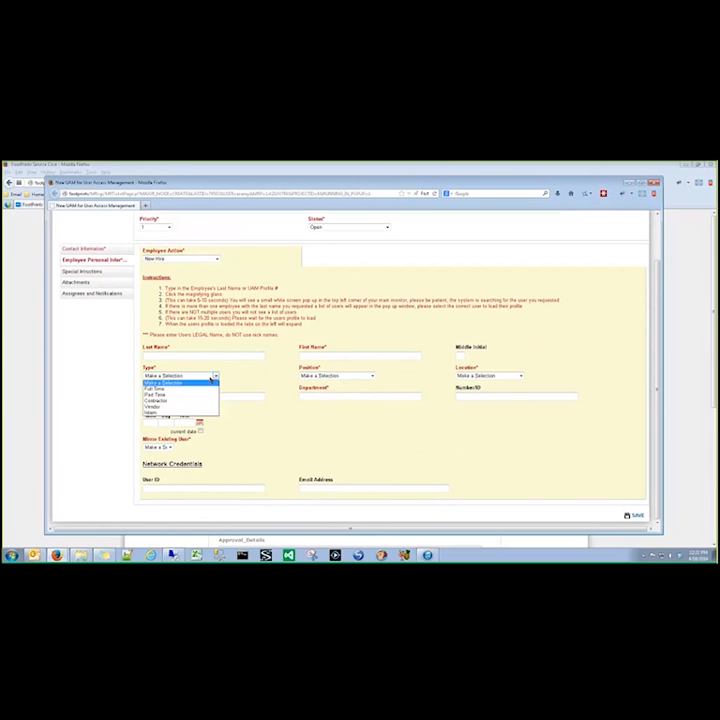
left_click(209, 389)
left_click(372, 375)
left_click(372, 411)
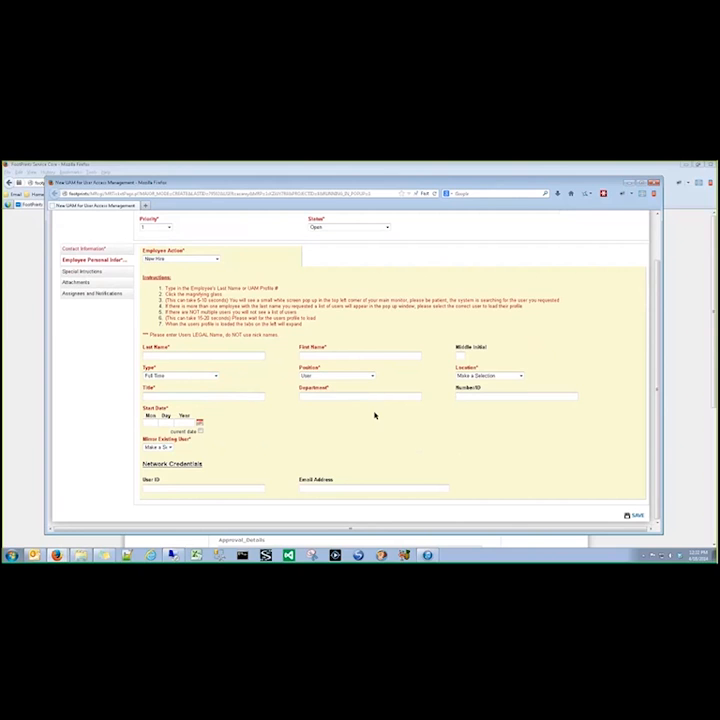
left_click(493, 376)
left_click(466, 389)
- Enter FP Admin as the Title and IT as the Department, and fill in the Number/ID
left_click(257, 392)
type("FP Admin")
key("Tab")
type("IT")
key("Tab")
type("0012")
key("BackSpace")
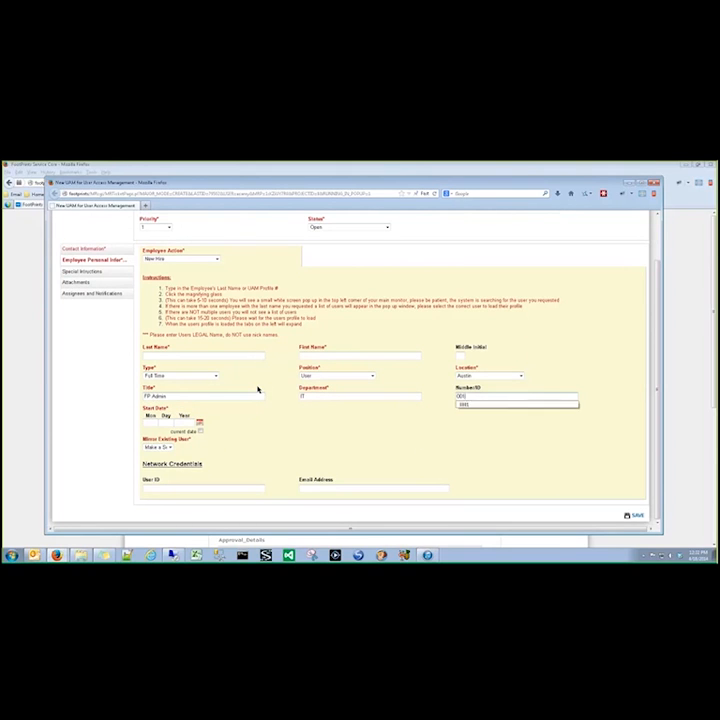
left_click(360, 396)
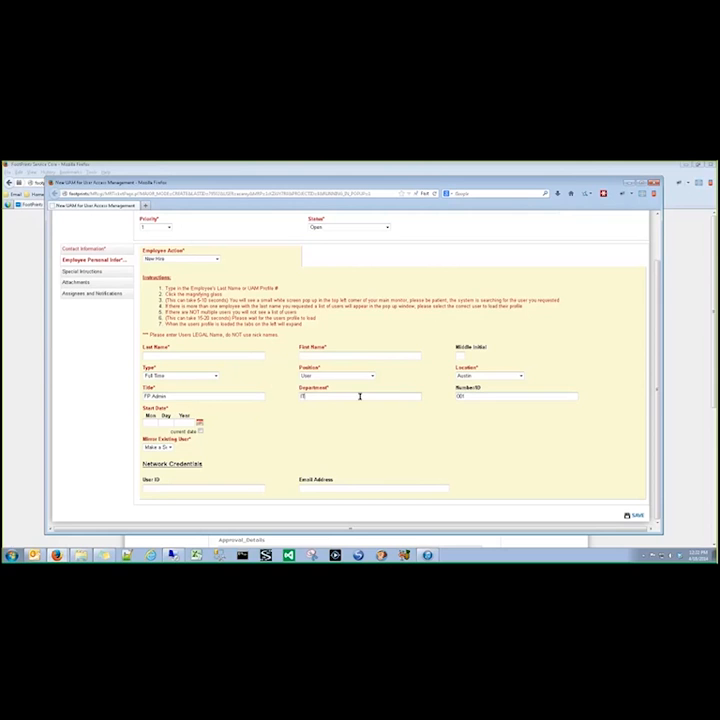
left_click(312, 397)
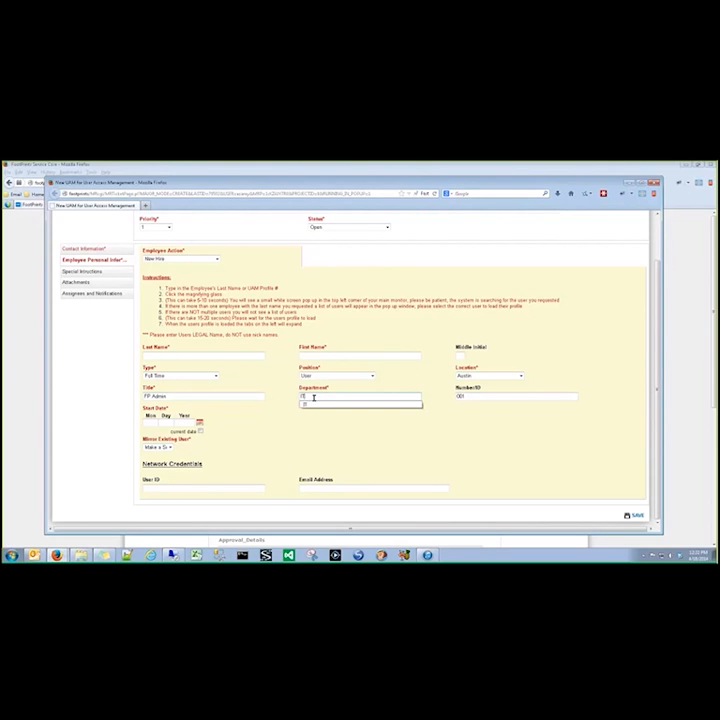
left_click(334, 394)
double_click(333, 393)
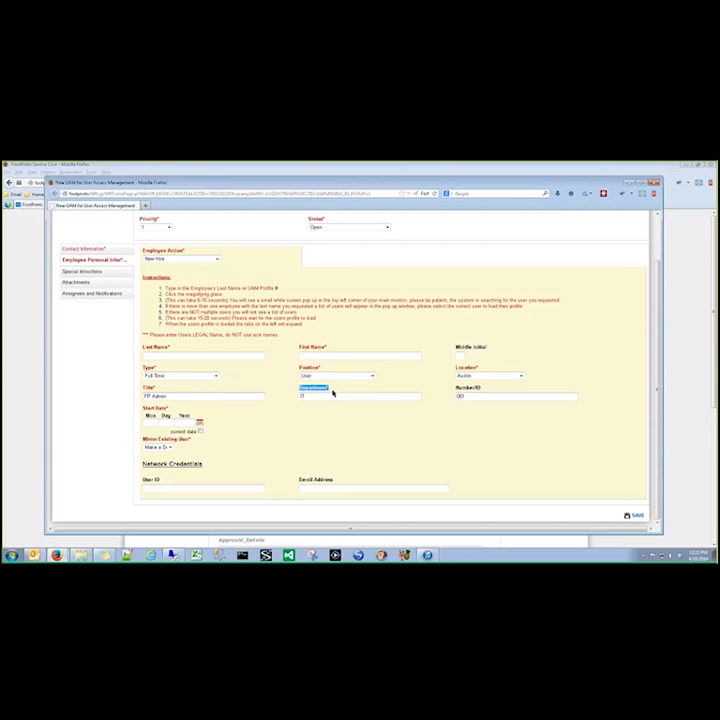
left_click_drag(218, 395, 193, 389)
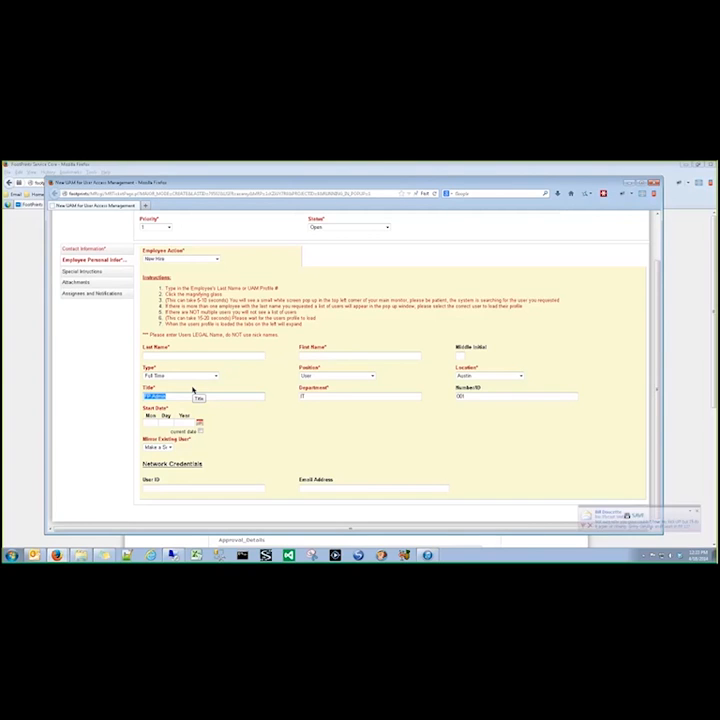
left_click(697, 512)
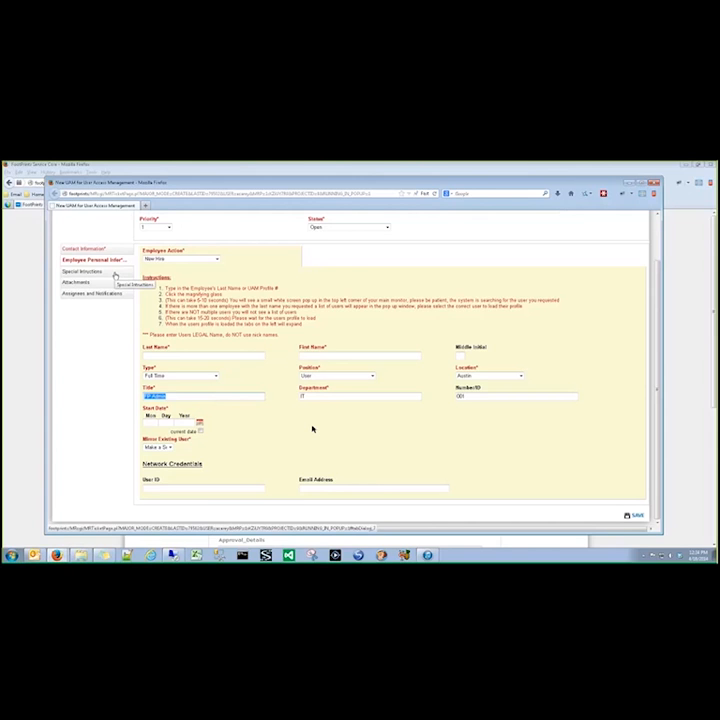
- Set Mirror Existing User to No and open the Management Information section
left_click(157, 447)
left_click(150, 466)
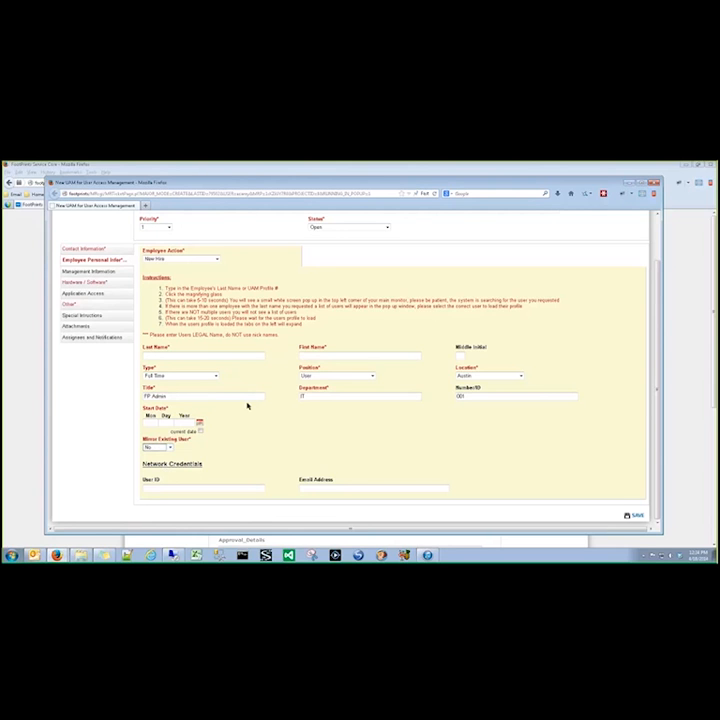
left_click(89, 271)
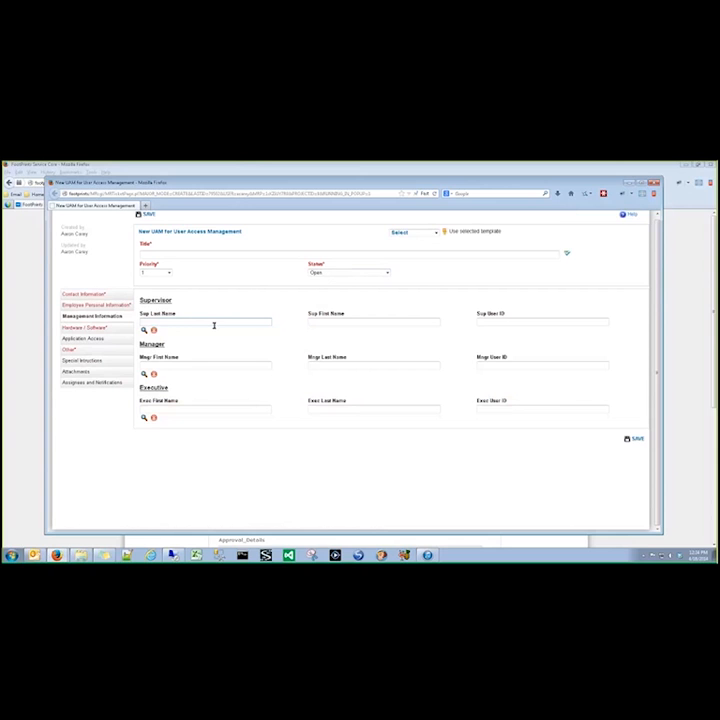
- Look up the supervisor by last name and choose the matching employee who has a user ID
type("carey")
key("Return")
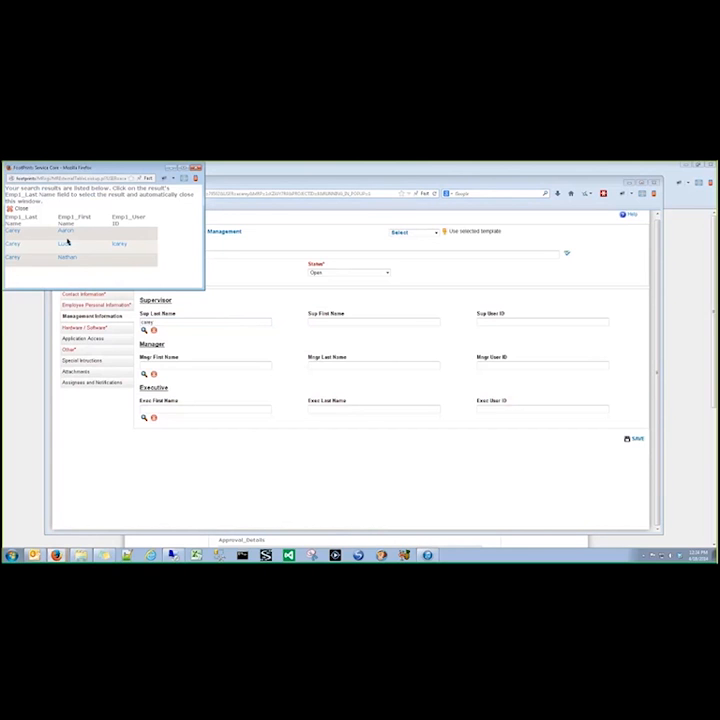
left_click(70, 243)
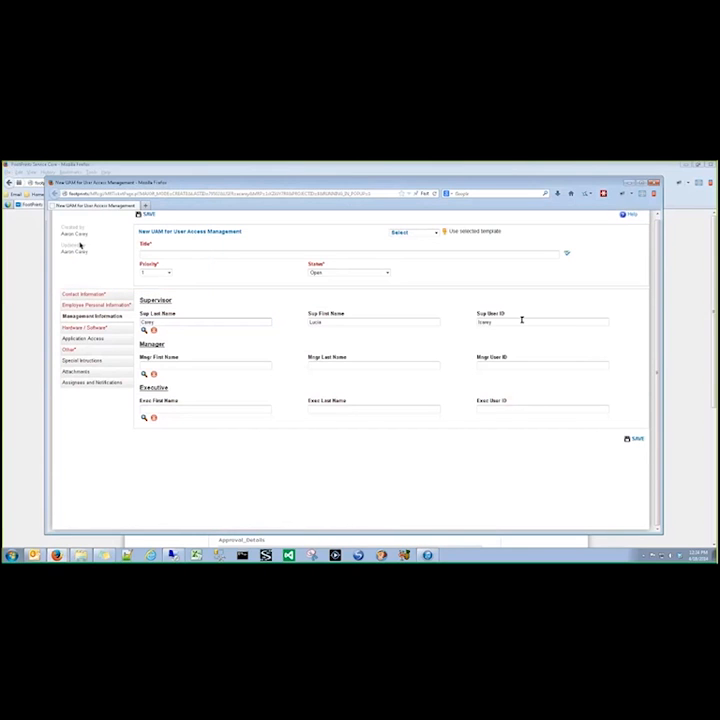
double_click(521, 320)
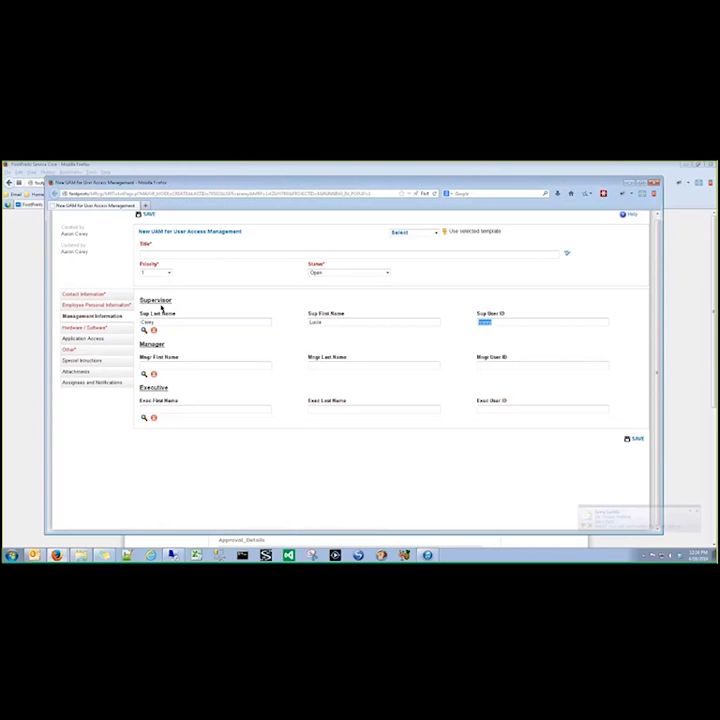
left_click(697, 511)
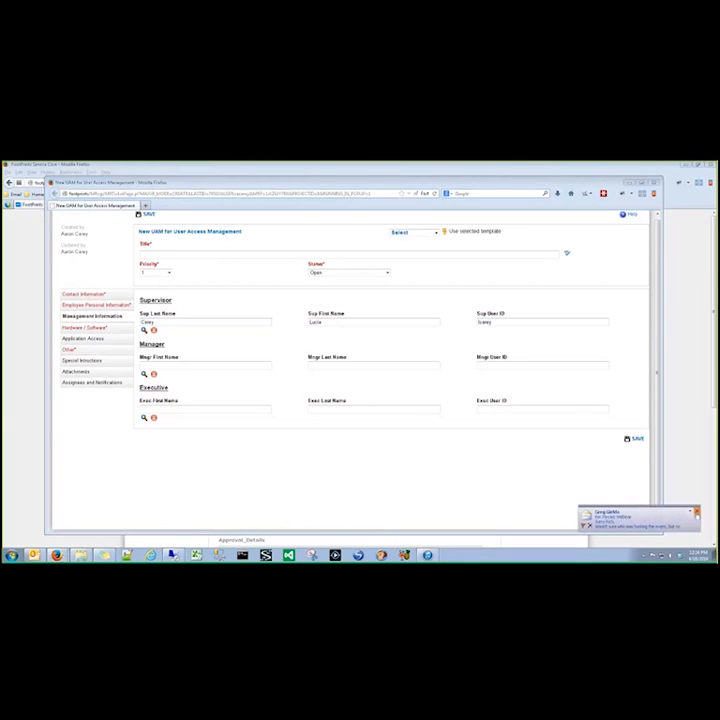
left_click(534, 411)
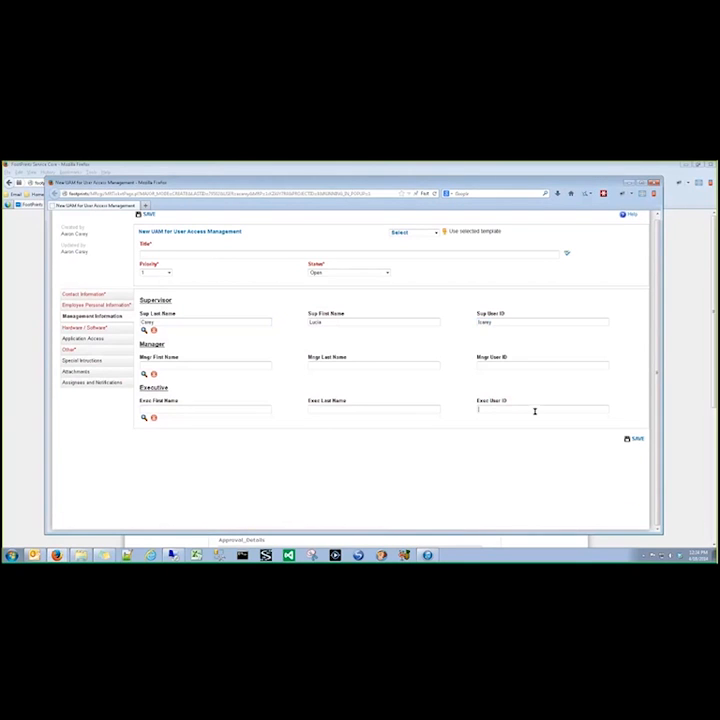
- Examine the fields in the Hardware / Software, Application Access and Other sections
left_click(115, 330)
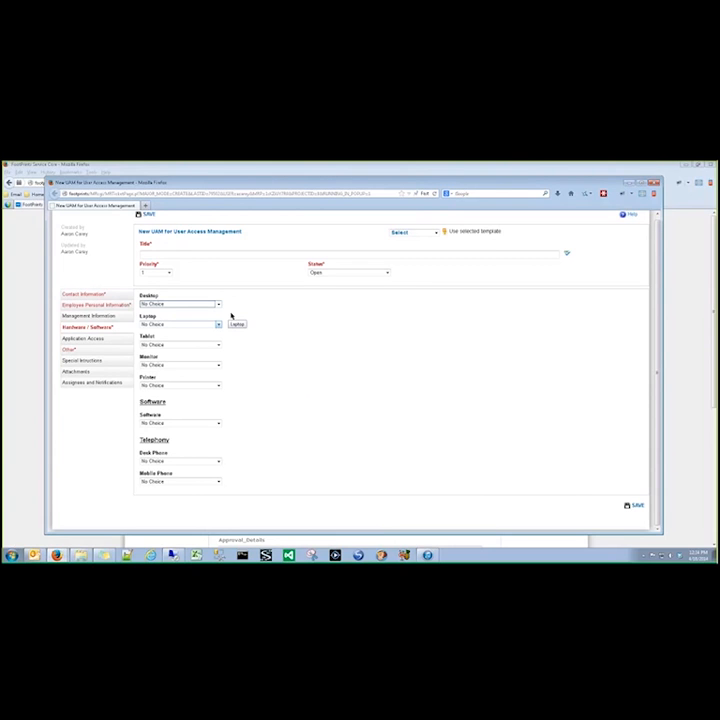
left_click(113, 342)
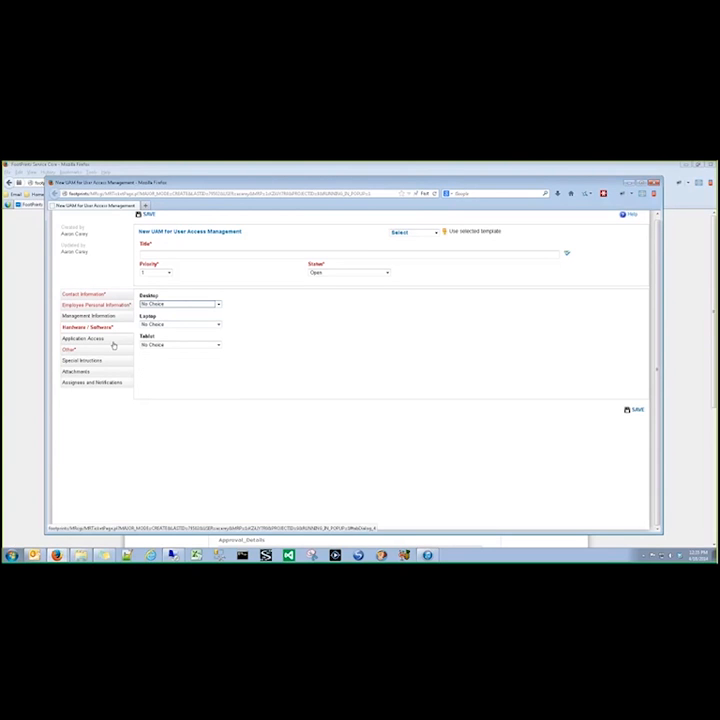
left_click(111, 349)
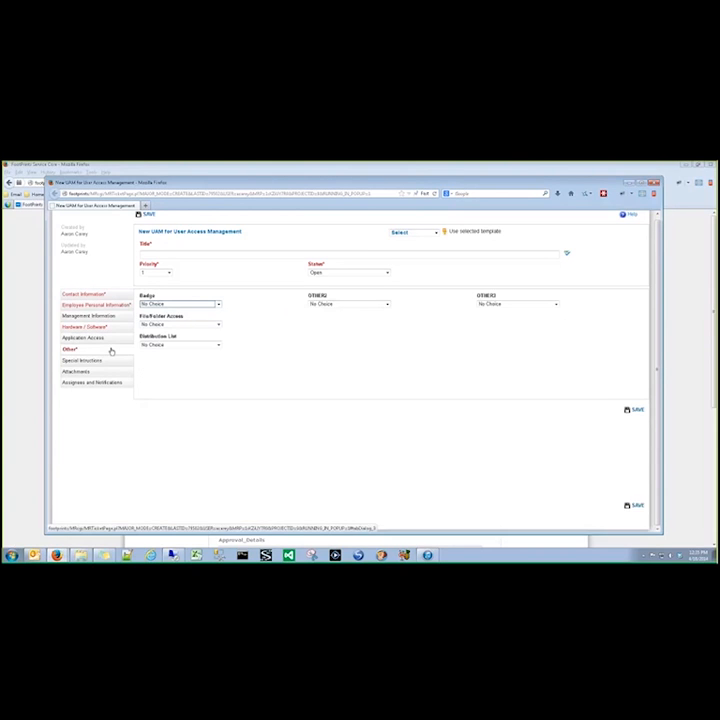
- Set Desktop and Tablet to Add in the Hardware / Software section, and return Desktop to No Choice
left_click(110, 327)
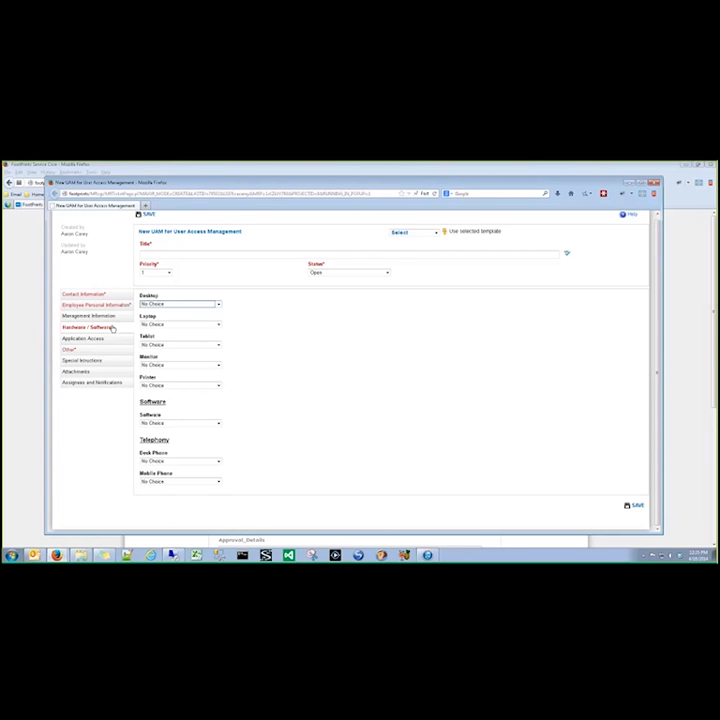
left_click(184, 304)
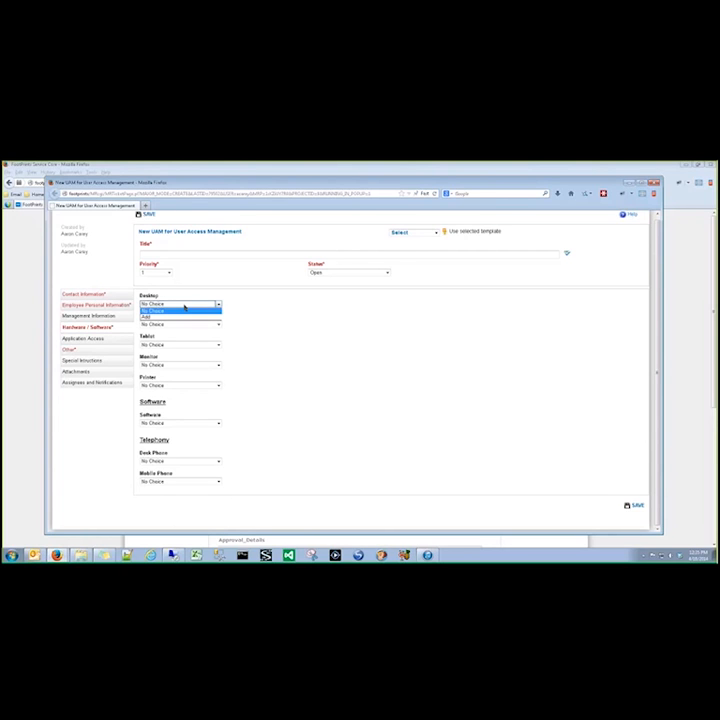
left_click(179, 316)
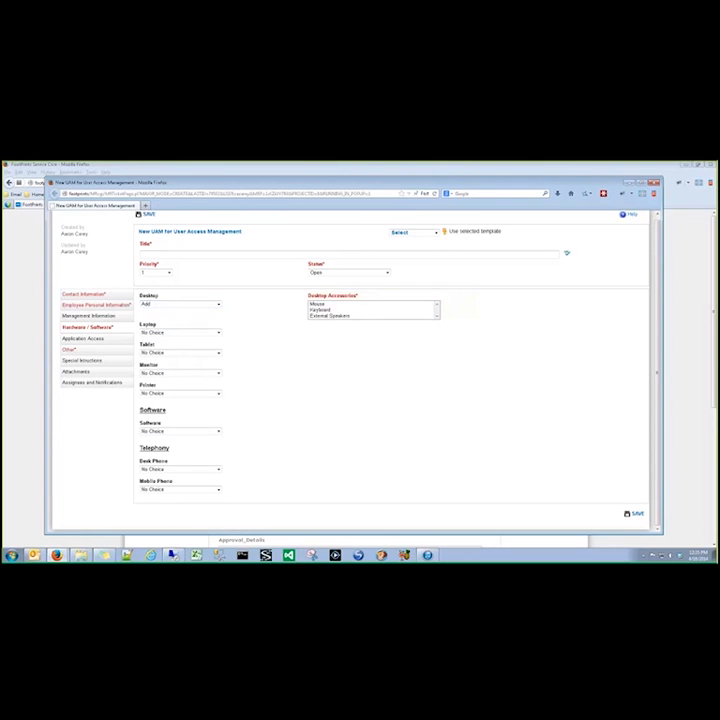
left_click(191, 353)
left_click(190, 365)
left_click(198, 304)
left_click(199, 311)
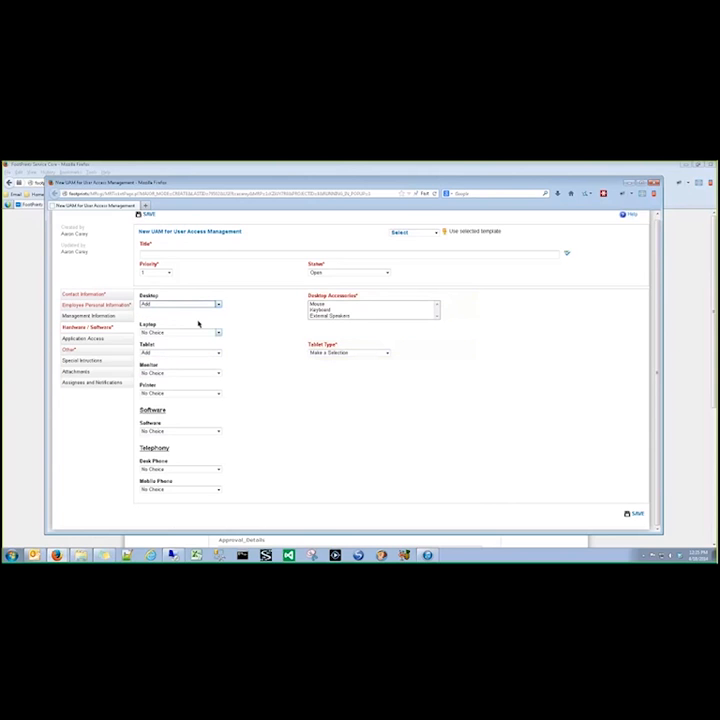
- Set Desktop to No Choice and Laptop to Add, and select all the listed laptop accessories
left_click(198, 305)
left_click(198, 312)
left_click(196, 325)
left_click(194, 338)
left_click_drag(343, 325, 345, 343)
- Choose iPad as the tablet type and add a monitor with quantity Dual and size 24 Inch
left_click(341, 359)
left_click(333, 372)
left_click(189, 380)
left_click(190, 392)
left_click(341, 379)
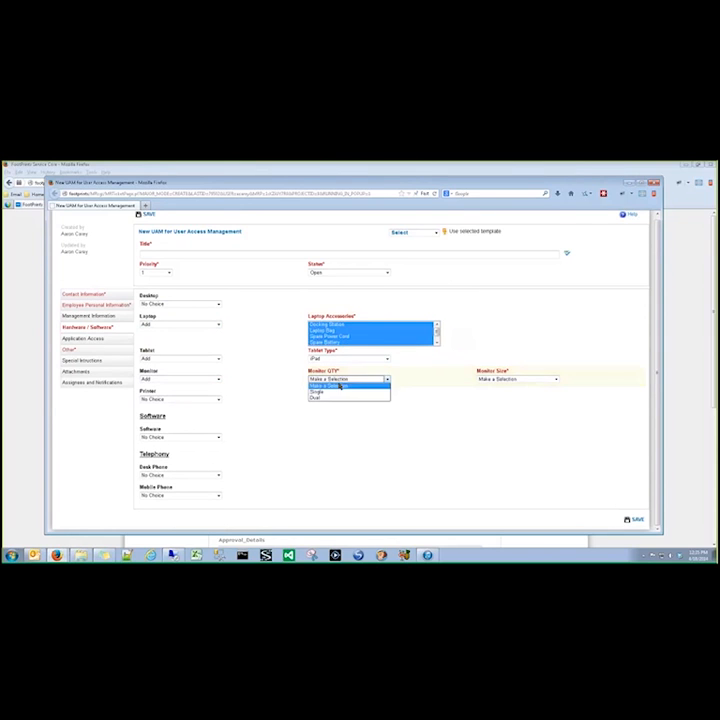
left_click(336, 392)
left_click(503, 379)
left_click(506, 411)
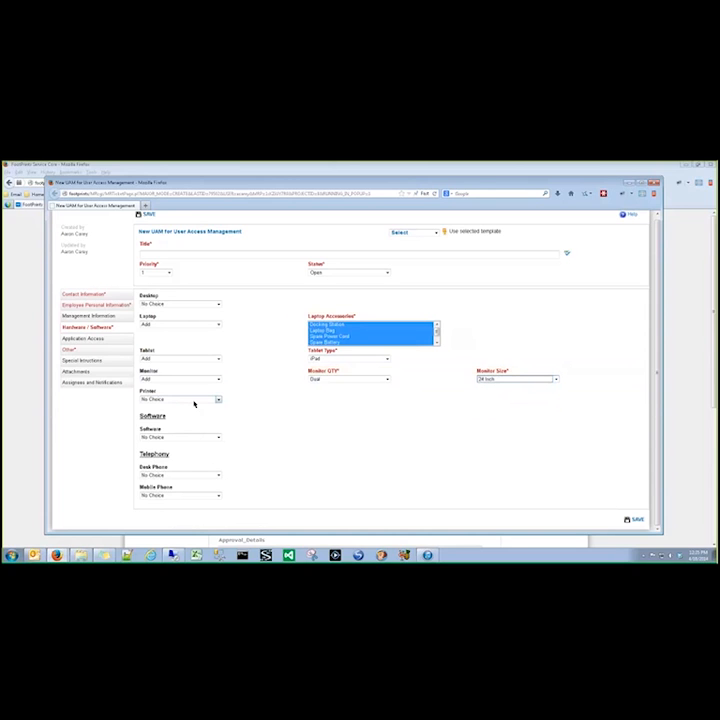
- Set Software to Add and list SnagIT and Visio on separate lines in Software Detail
left_click(180, 437)
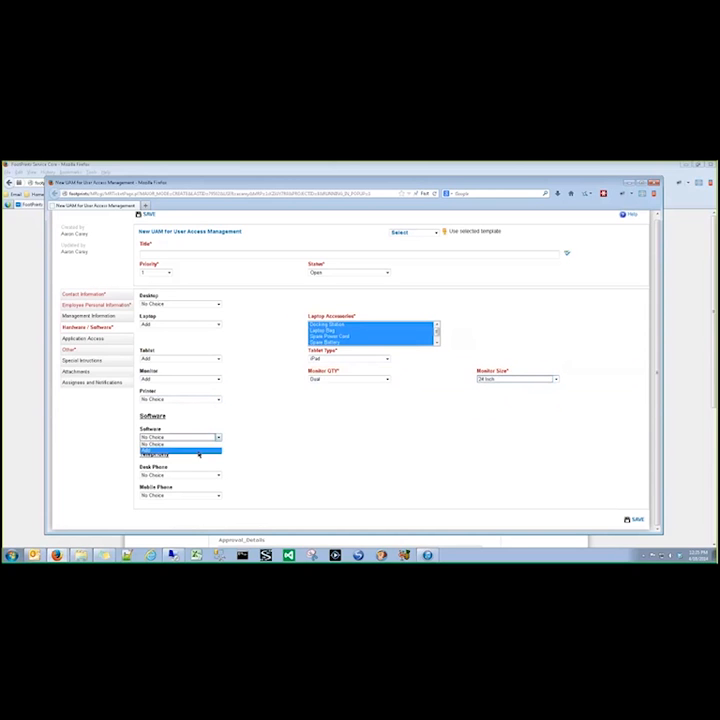
left_click(199, 452)
left_click(384, 440)
type("Sna")
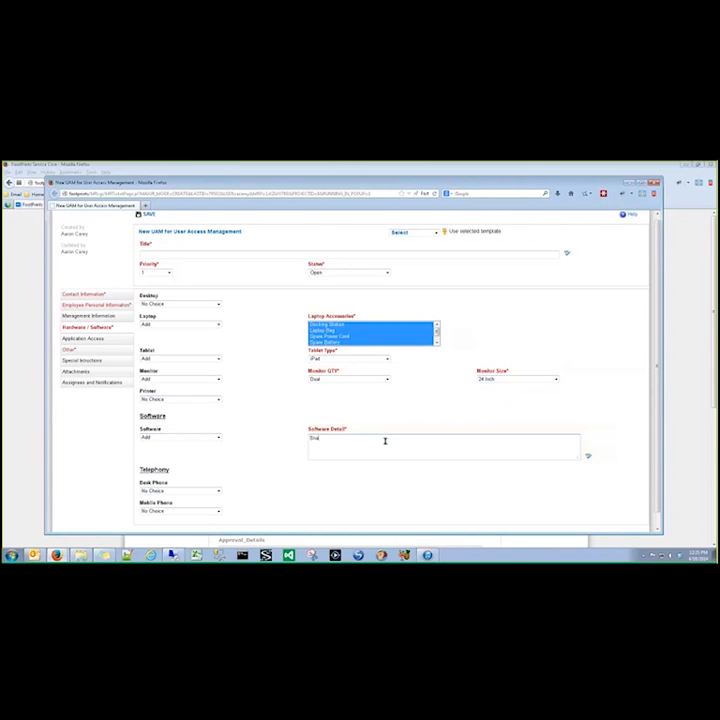
type("git")
key("Return")
type("Visio")
- Set Desk Phone to Add with type Existing and enter the desk phone extension
left_click(162, 493)
left_click(160, 503)
left_click(380, 492)
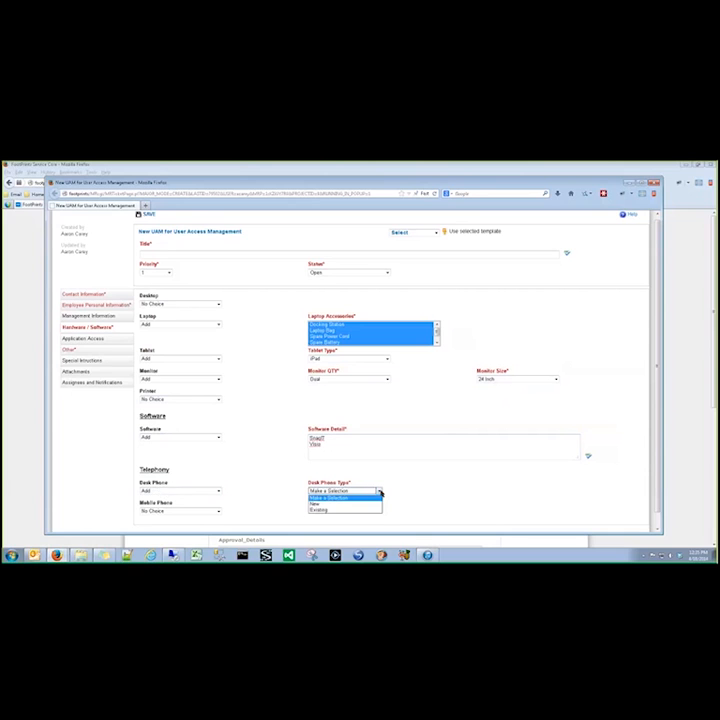
left_click(373, 510)
left_click(540, 491)
type("1234")
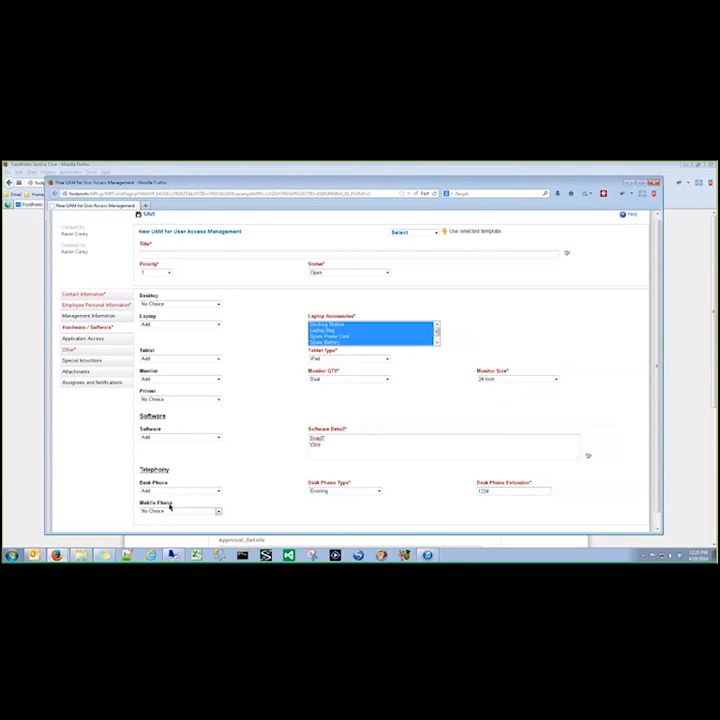
- Set Mobile Phone to Add and choose iPhone as the mobile phone type
left_click(175, 511)
left_click(158, 521)
left_click(386, 510)
left_click(380, 521)
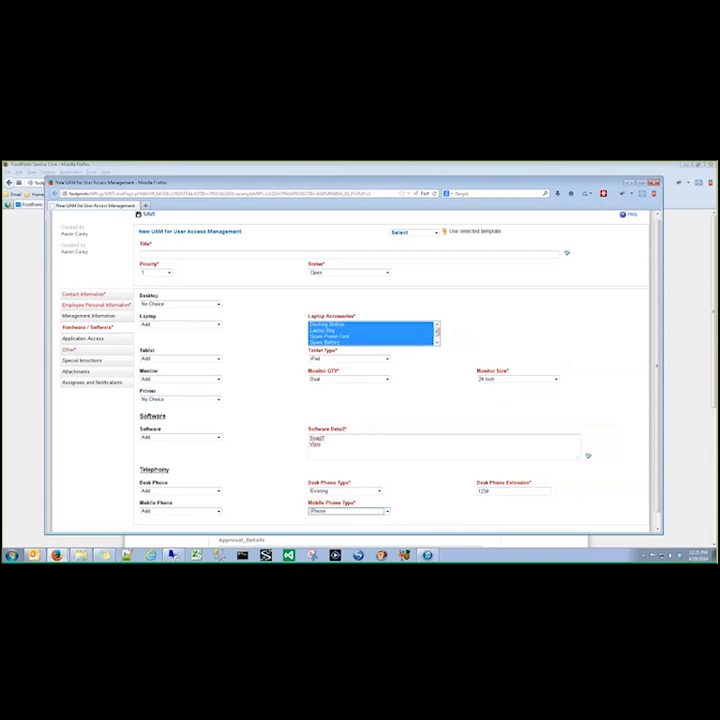
- Set Active Directory and Exchange to Add in the Application Access section
left_click(106, 339)
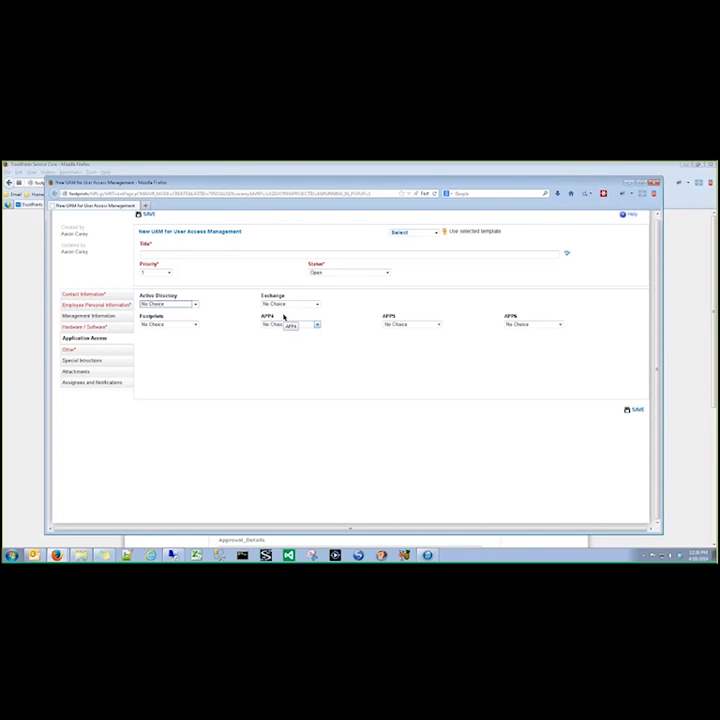
left_click(195, 304)
left_click(189, 317)
left_click(316, 304)
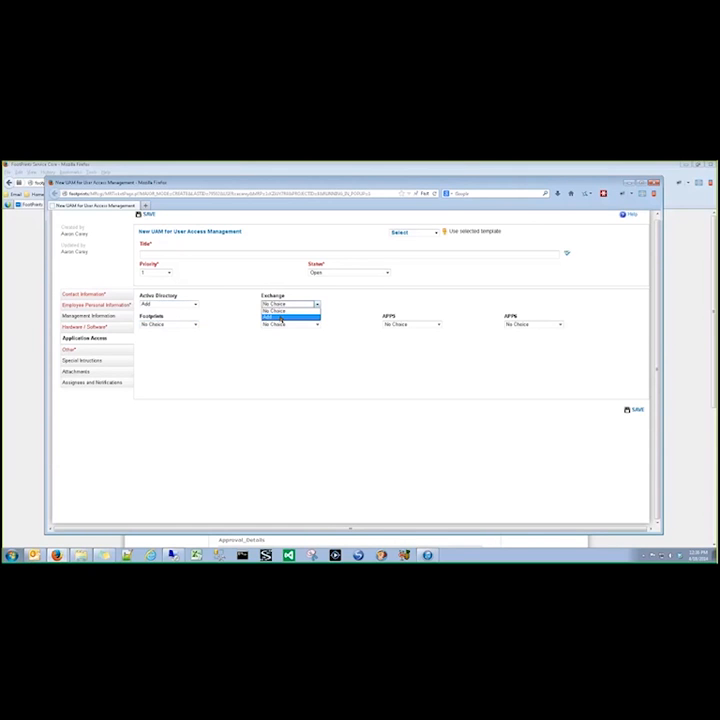
left_click(282, 318)
- Set Footprints to Add with Customer access to the Help Desk, Change Management and User Access Management workspaces
left_click(192, 325)
left_click(188, 339)
left_click(186, 345)
left_click(182, 357)
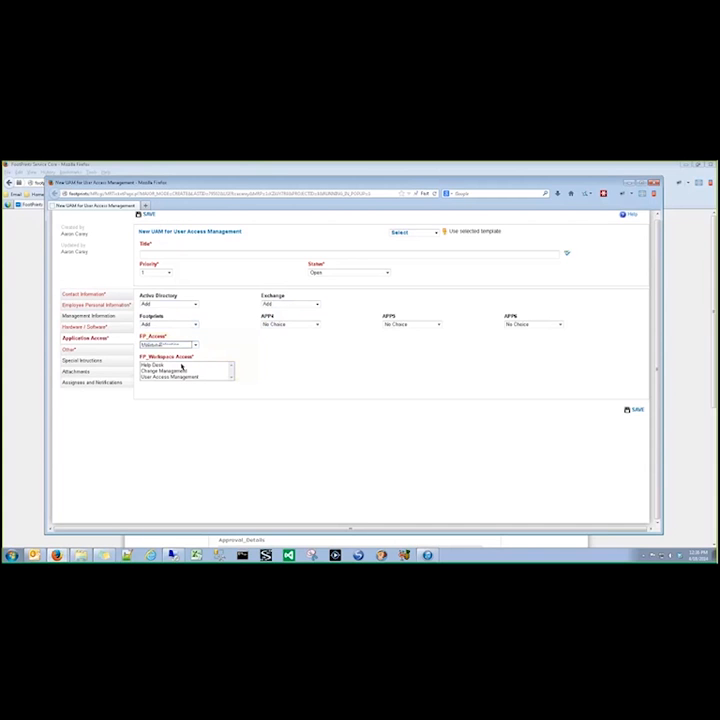
left_click_drag(181, 367, 341, 381)
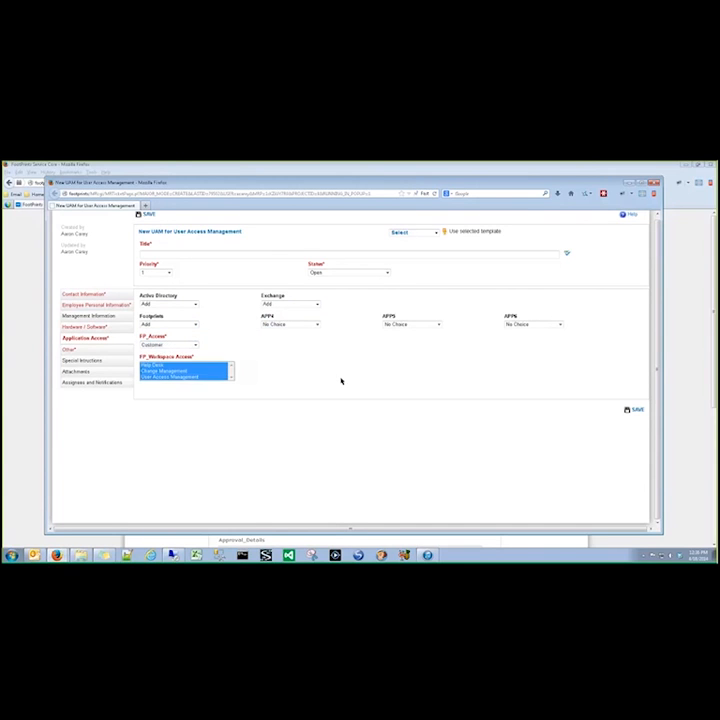
- Set APP5 to Add and its access level to Read Only
left_click(411, 324)
left_click(405, 337)
left_click(413, 344)
left_click(421, 350)
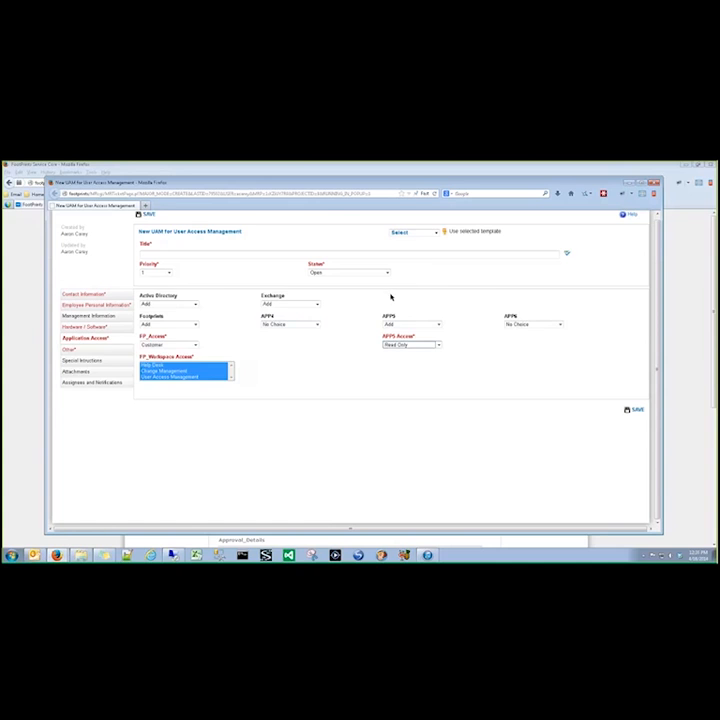
- Set Badge, File/Folder Access and Distribution List to Add in the Other section
left_click(69, 350)
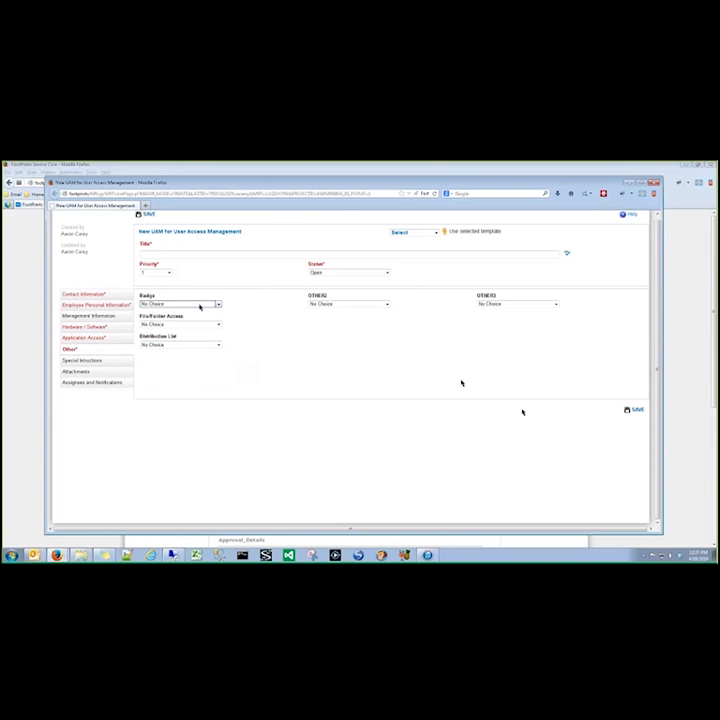
left_click(199, 307)
left_click(202, 321)
left_click(208, 324)
left_click(210, 337)
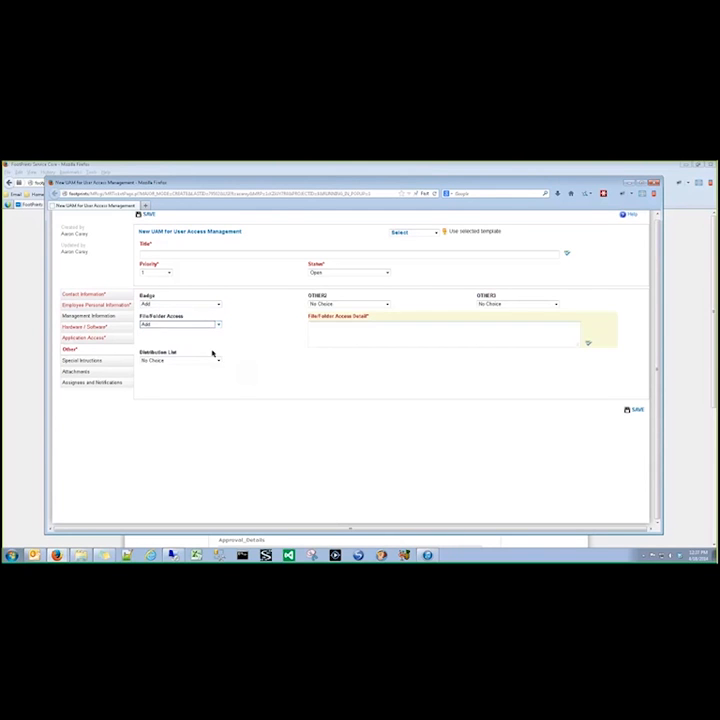
left_click(212, 359)
left_click(215, 372)
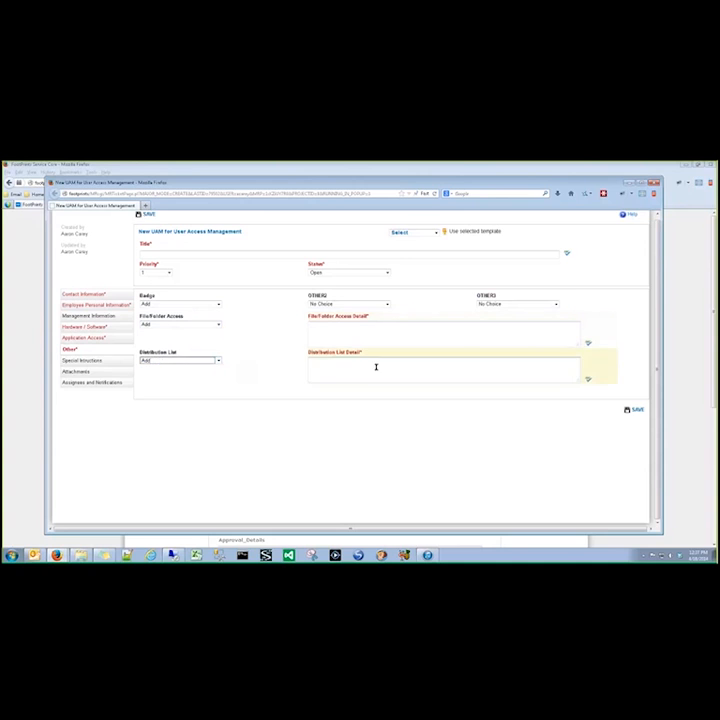
- Examine the Distribution List and File/Folder Access detail fields and the Special Instructions section
left_click(393, 364)
left_click(408, 332)
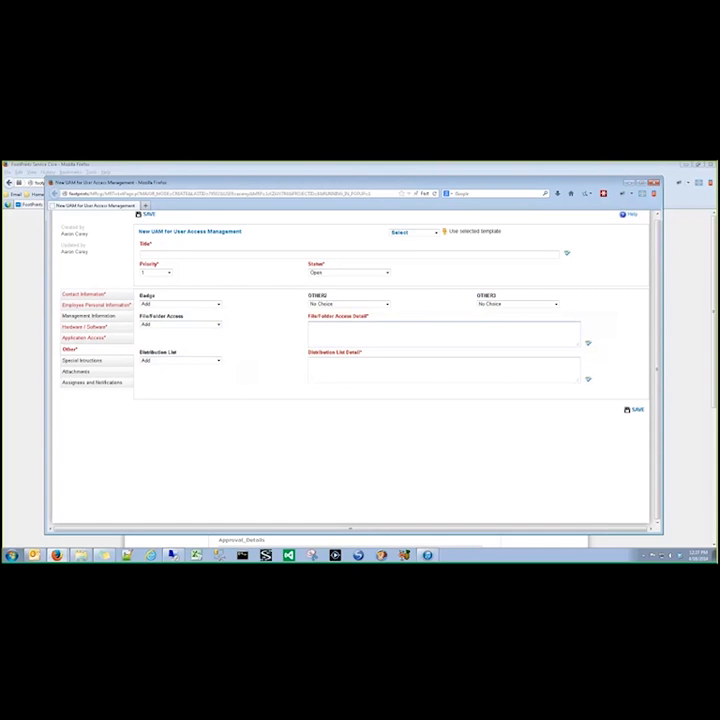
left_click(120, 362)
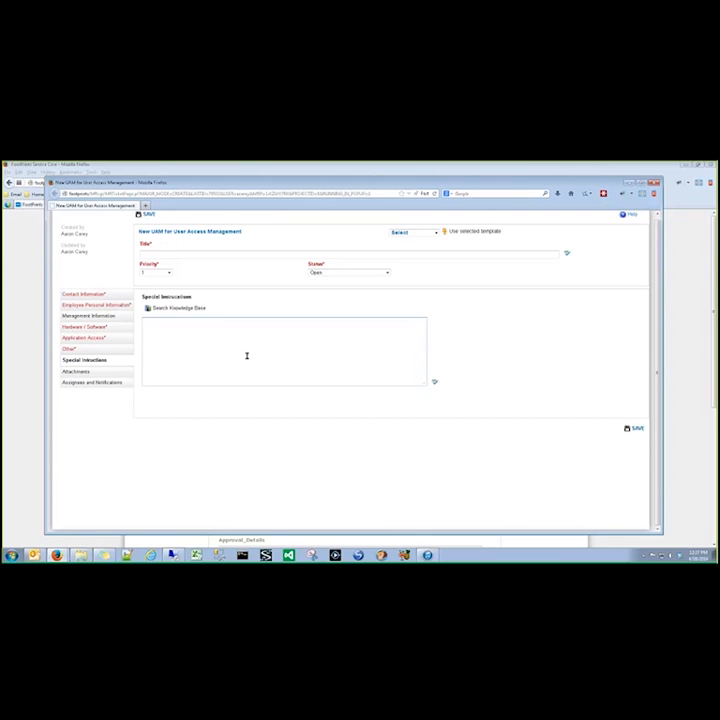
left_click(215, 363)
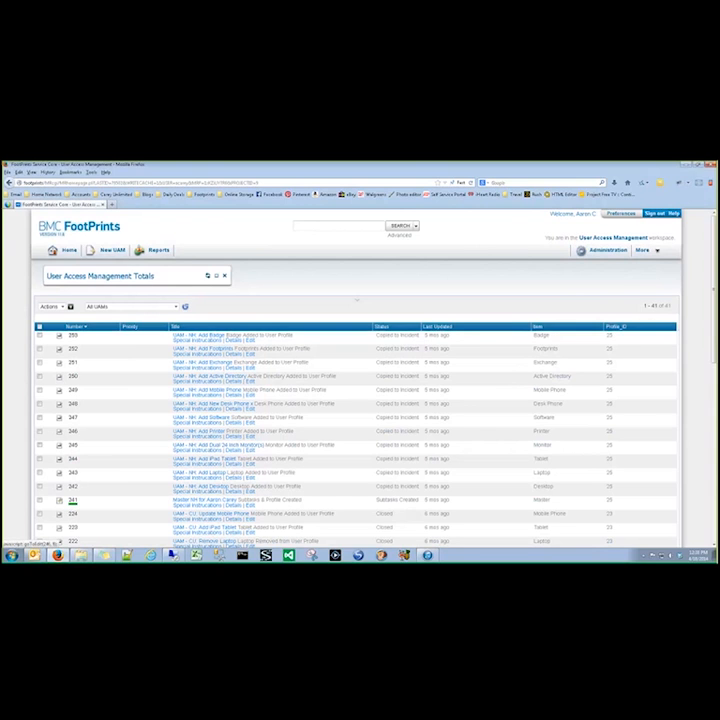
- Open the details of new-hire master UAM 241 and examine its subtasks under Related UAMs
left_click(254, 491)
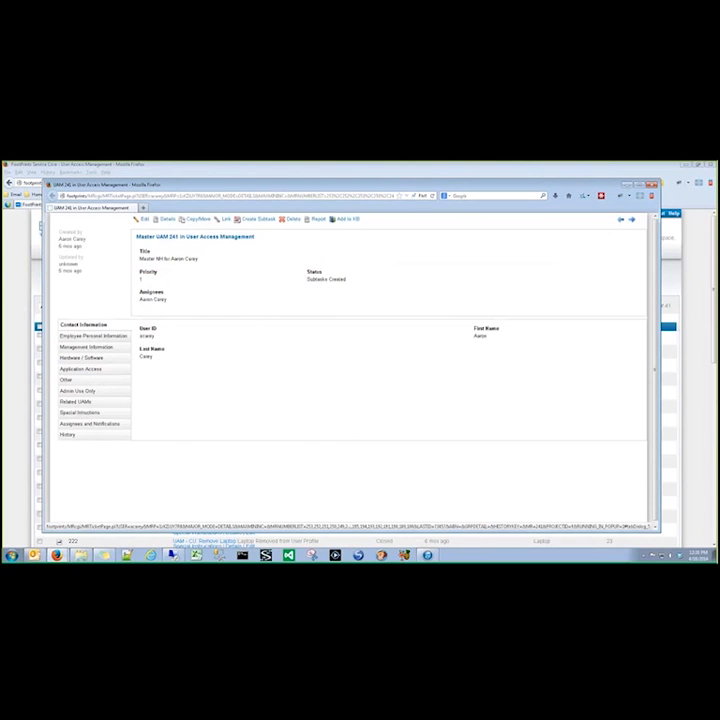
left_click(76, 402)
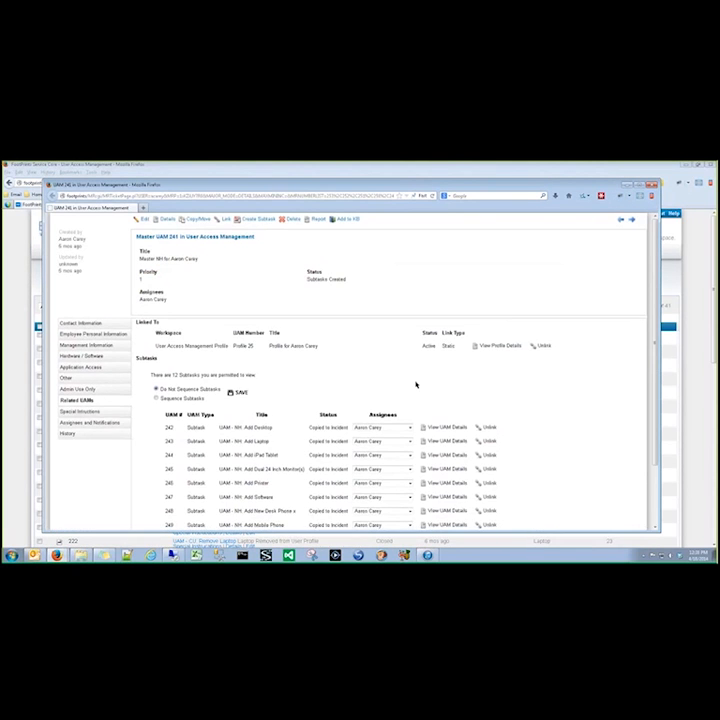
scroll(416, 382, "down", 3)
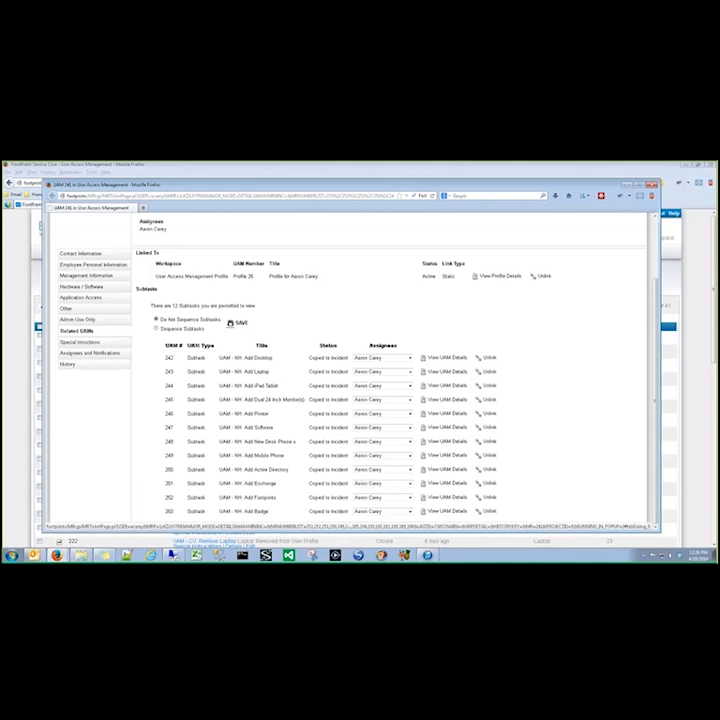
- Review the Special Instructions and Admin Use Only sections of UAM 241, and highlight its linked profile under Related UAMs
left_click(92, 343)
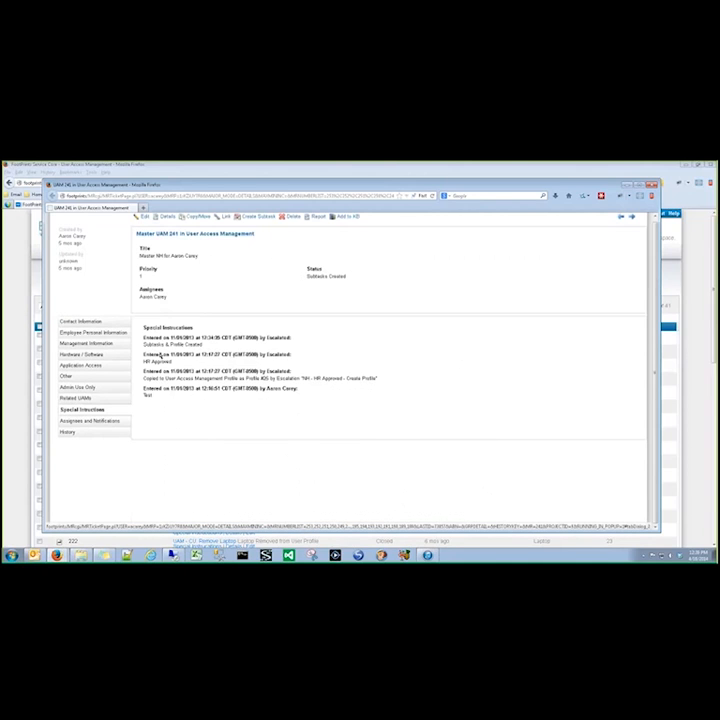
left_click(91, 388)
left_click(92, 397)
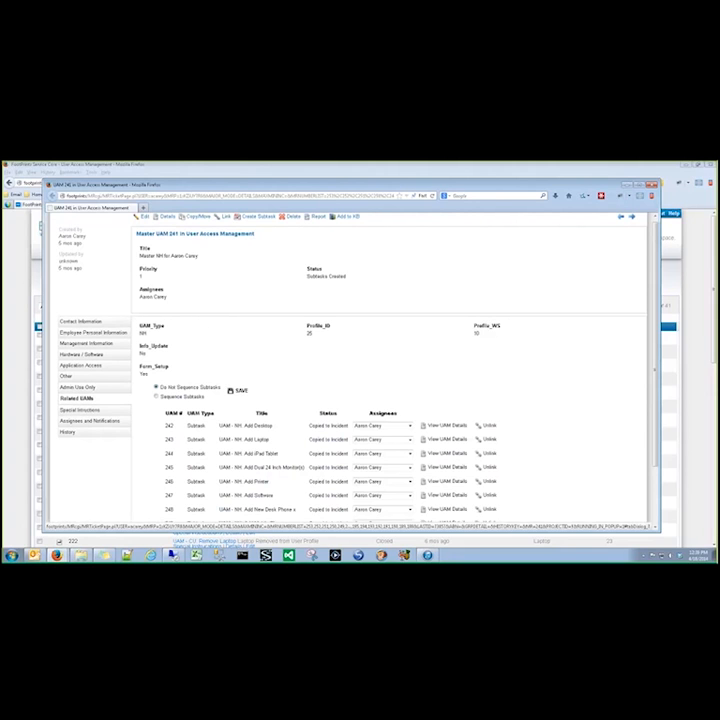
mouse_move(155, 344)
left_mouse_down()
mouse_move(566, 359)
mouse_move(534, 349)
mouse_move(141, 357)
mouse_move(148, 356)
left_mouse_up()
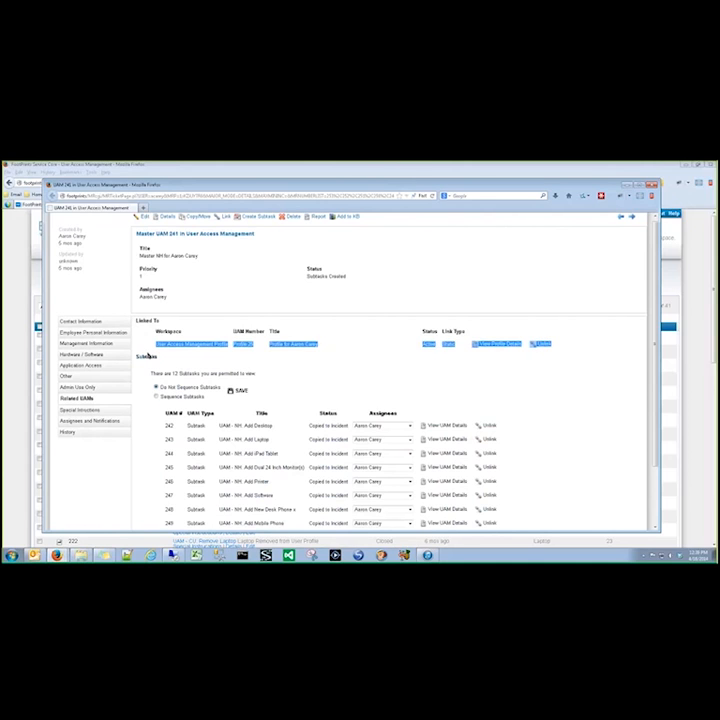
left_click(262, 375)
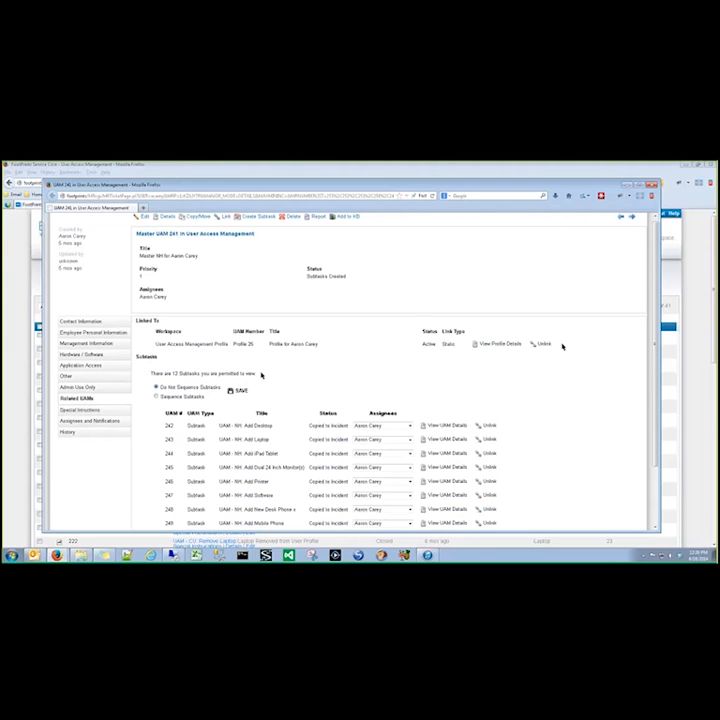
left_click_drag(562, 345, 407, 336)
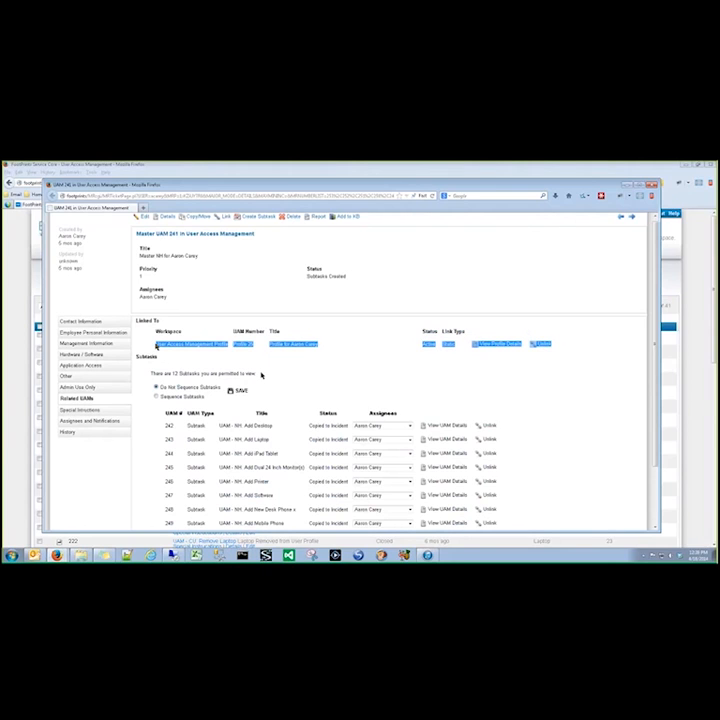
- Open the profile linked to UAM 241, examine its Related Profiles section, and close both record windows
left_click(153, 347)
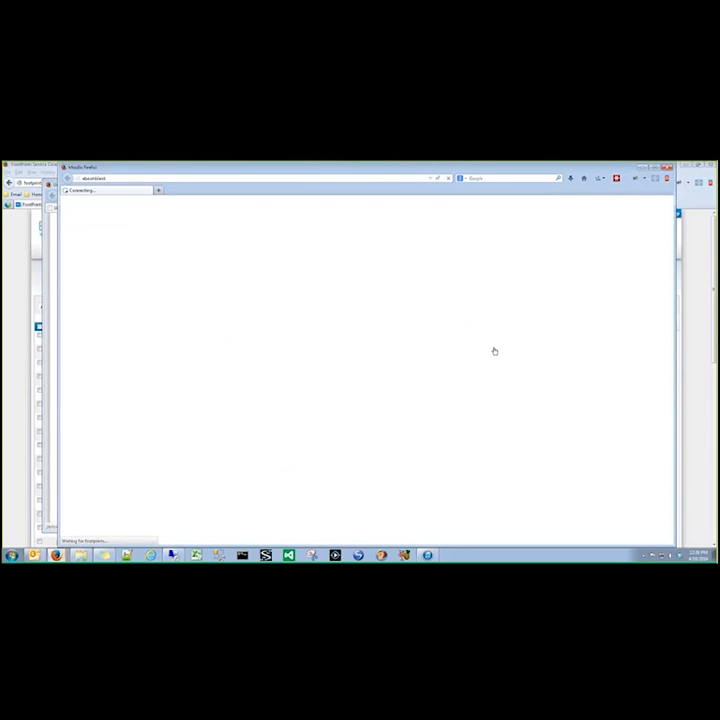
left_click_drag(178, 191, 186, 173)
left_click(100, 393)
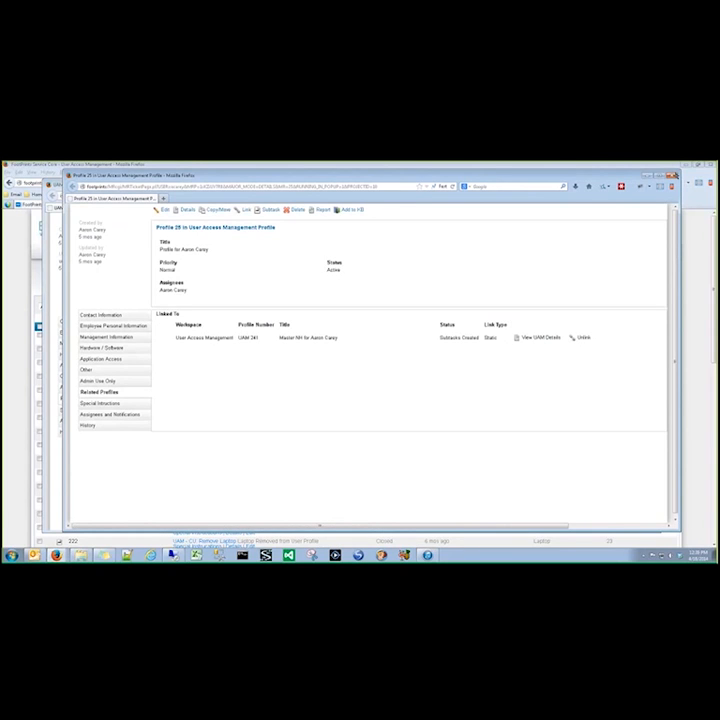
left_click(671, 178)
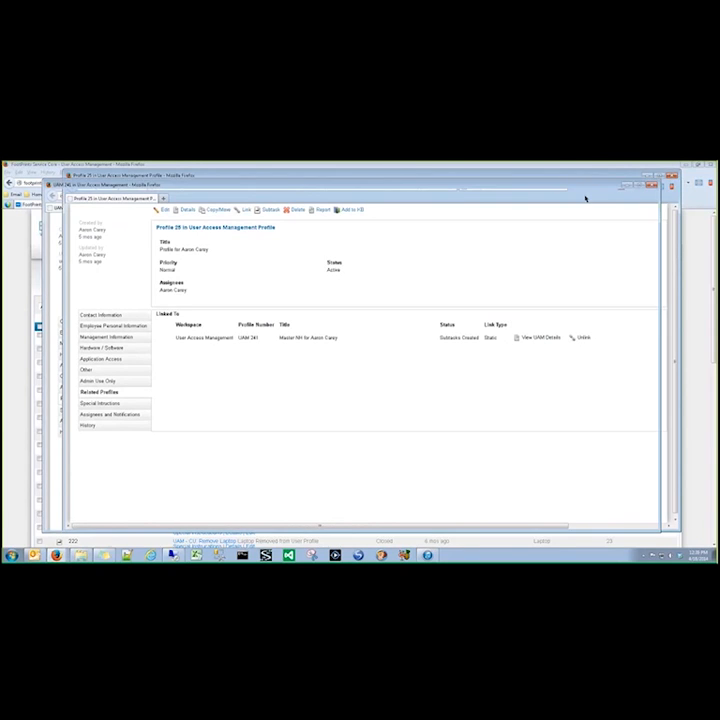
left_click(651, 186)
- Open change-user master UAM 208 from the request list and examine its Related UAMs section
mouse_move(596, 257)
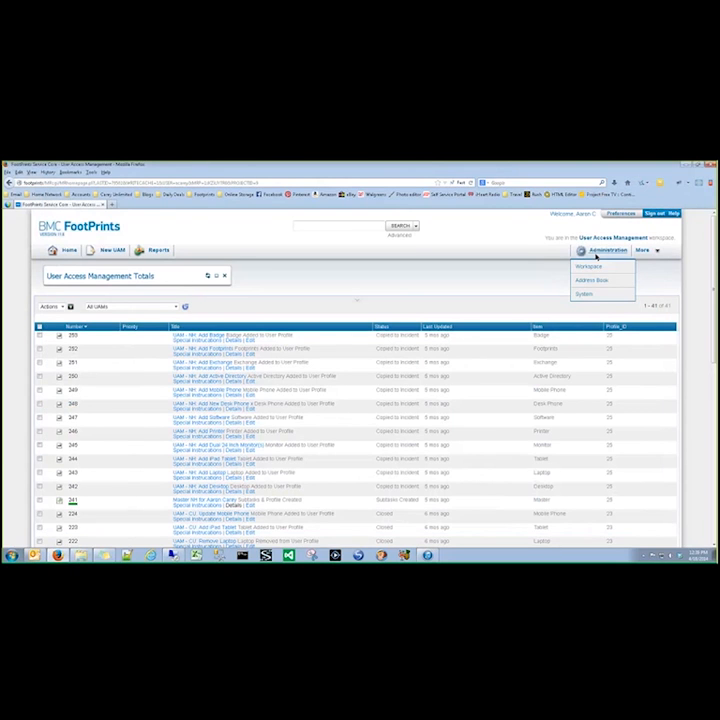
scroll(390, 308, "down", 5)
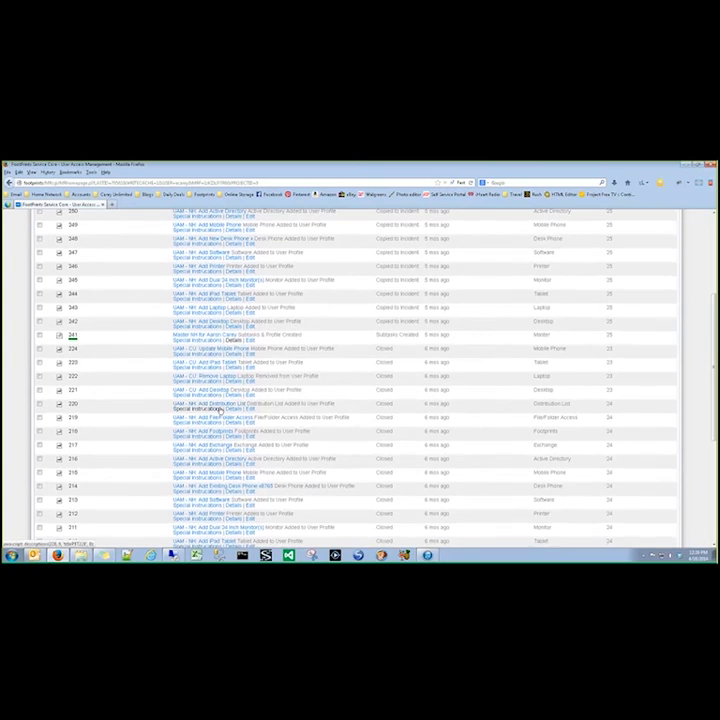
scroll(220, 410, "down", 5)
left_click(205, 356)
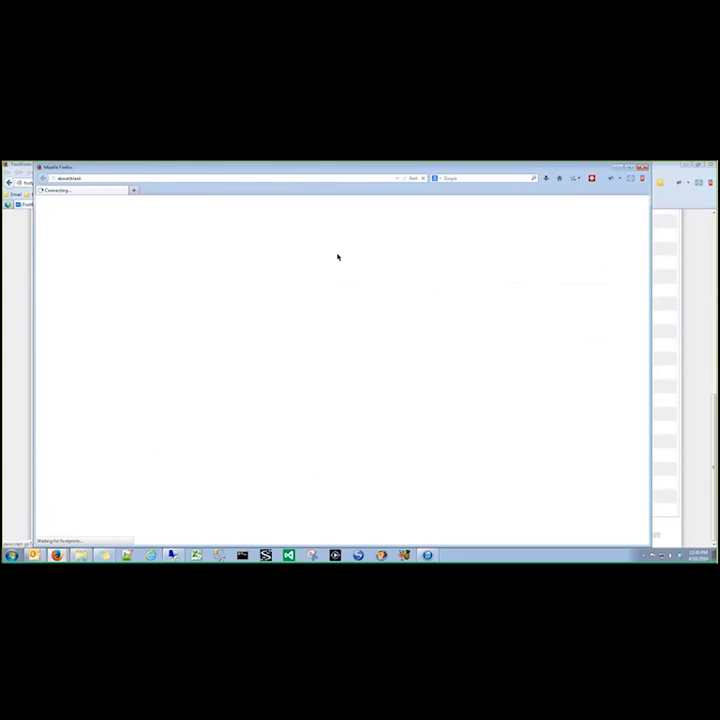
left_click_drag(222, 200, 234, 183)
left_click(80, 374)
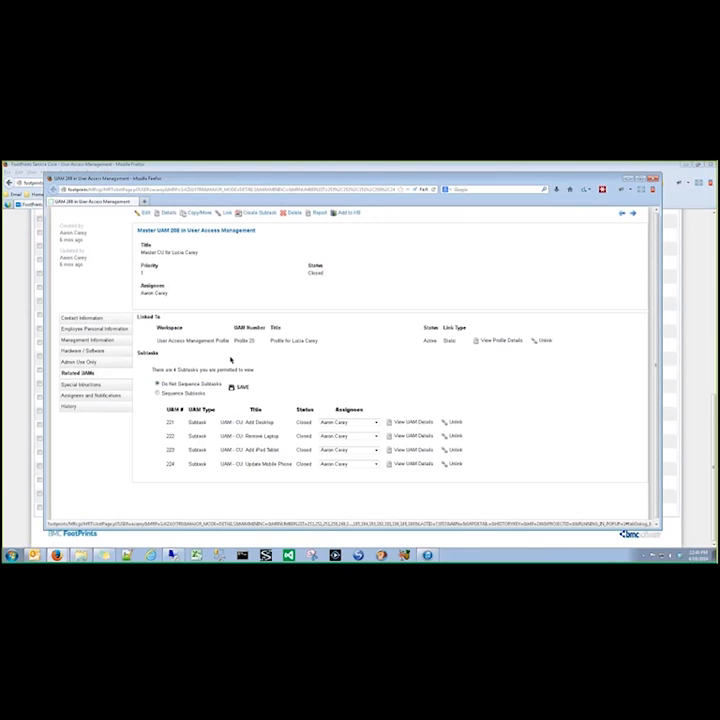
- Open the profile linked to UAM 208 and examine the master requests under Related Profiles
left_click(415, 421)
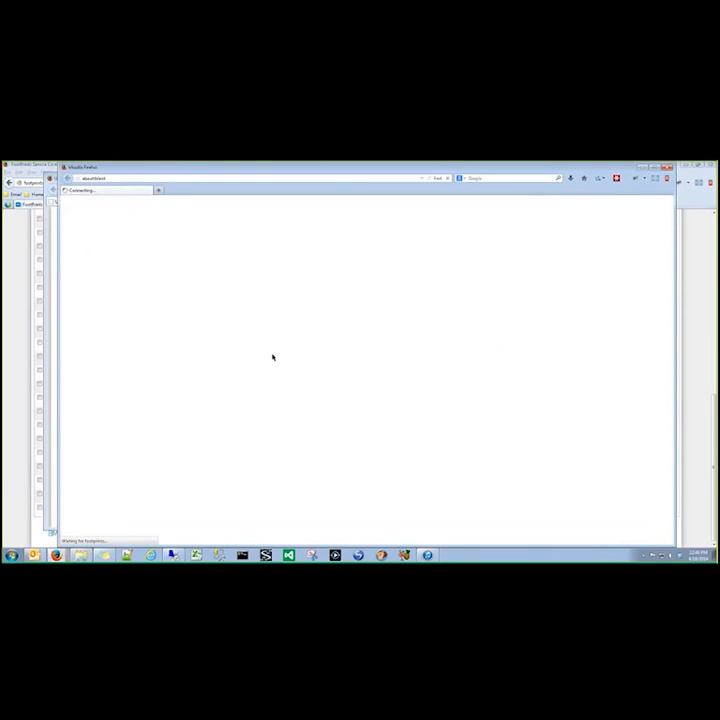
left_click_drag(156, 164, 161, 184)
left_click(104, 398)
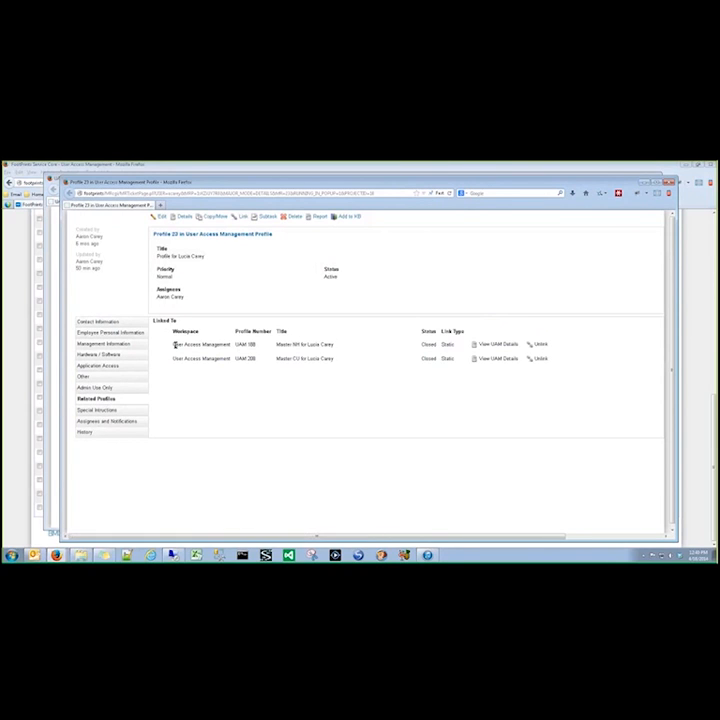
- Highlight change-user master UAM 208 under the profile's Related Profiles, and open its details and Related UAMs section
left_click_drag(173, 358, 335, 360)
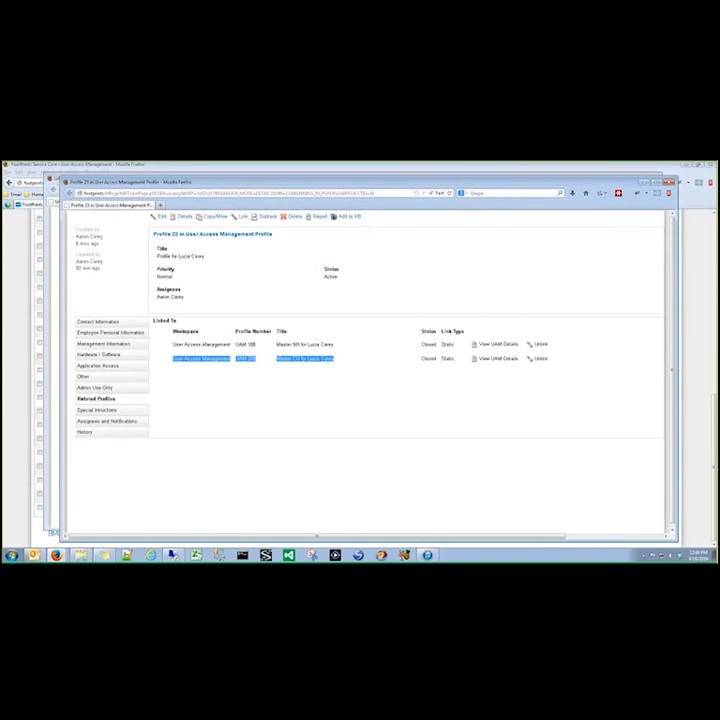
left_click(365, 374)
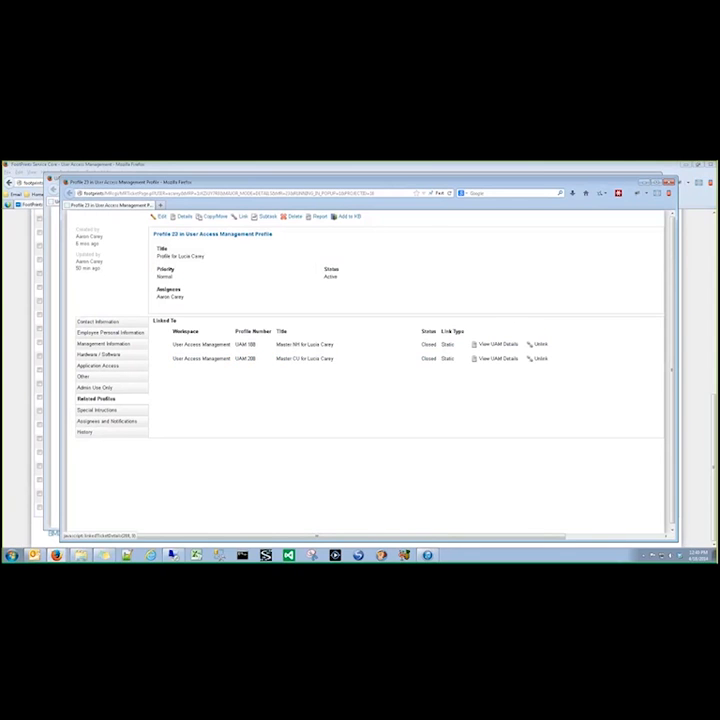
left_click(501, 366)
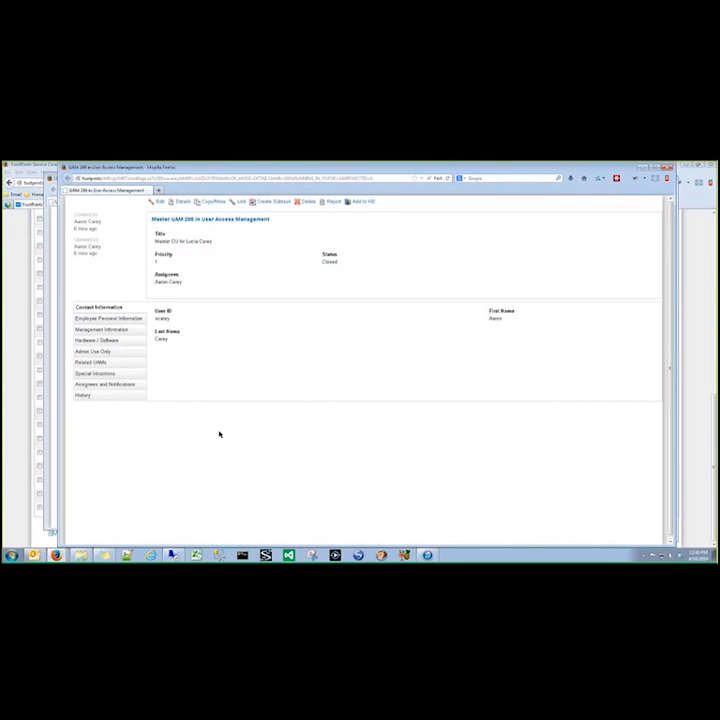
left_click(108, 363)
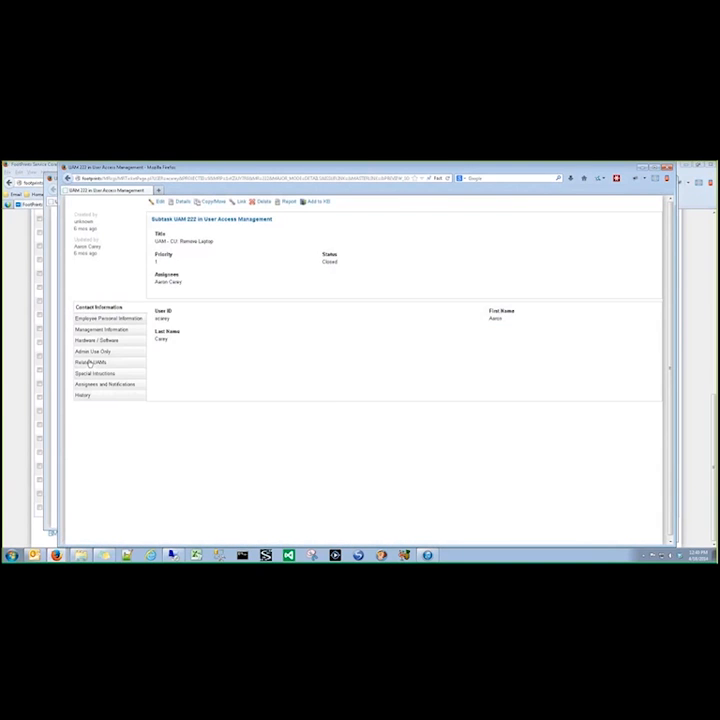
- Review the Remove Laptop subtask's Related UAMs, Admin Use Only and Hardware / Software sections, and close the subtask and profile windows
left_click(91, 363)
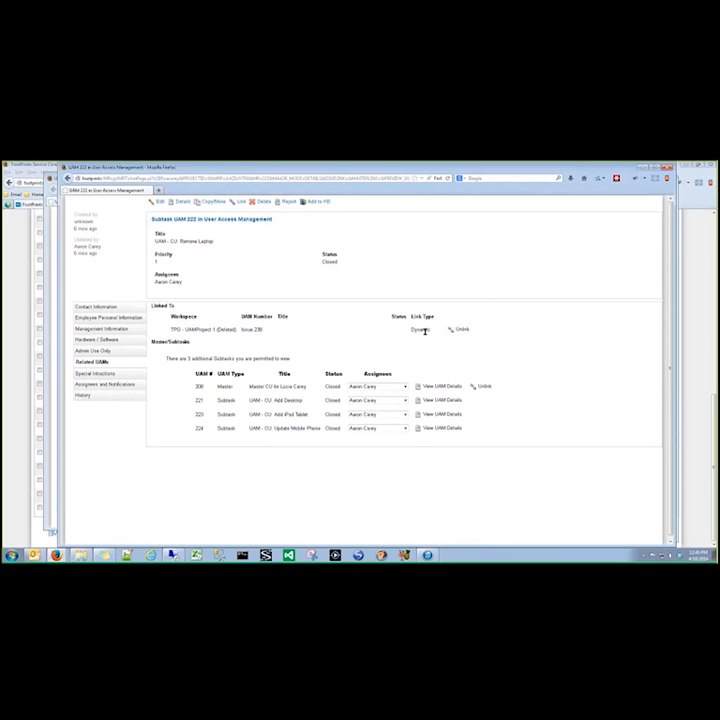
left_click(100, 351)
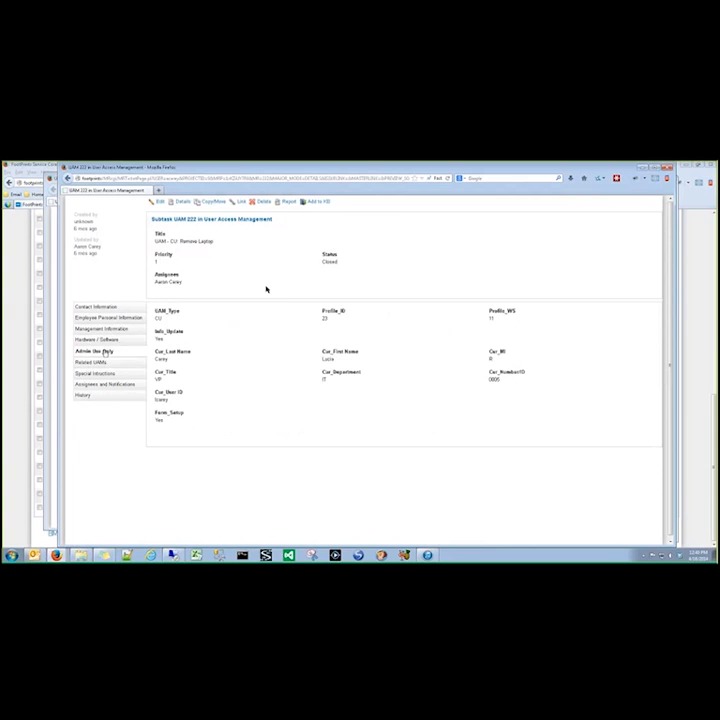
left_click(104, 341)
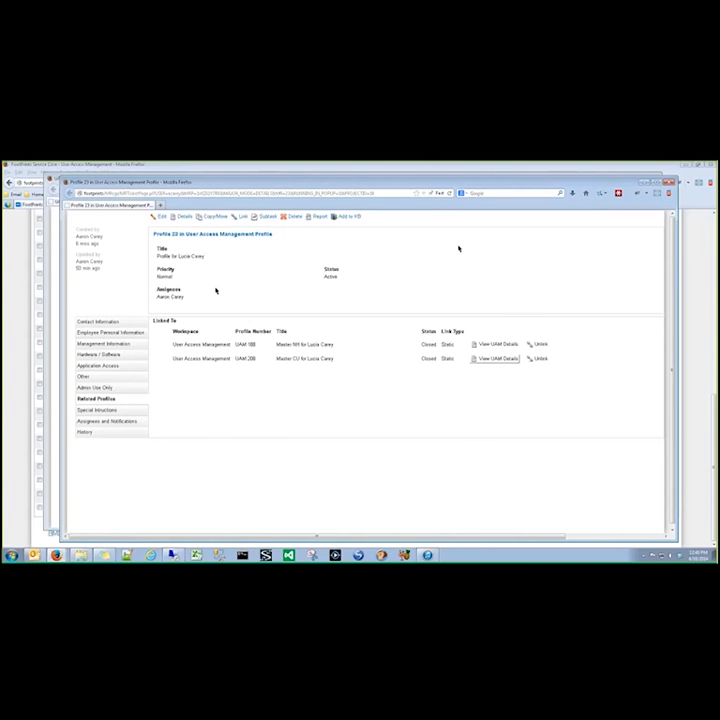
left_click(112, 323)
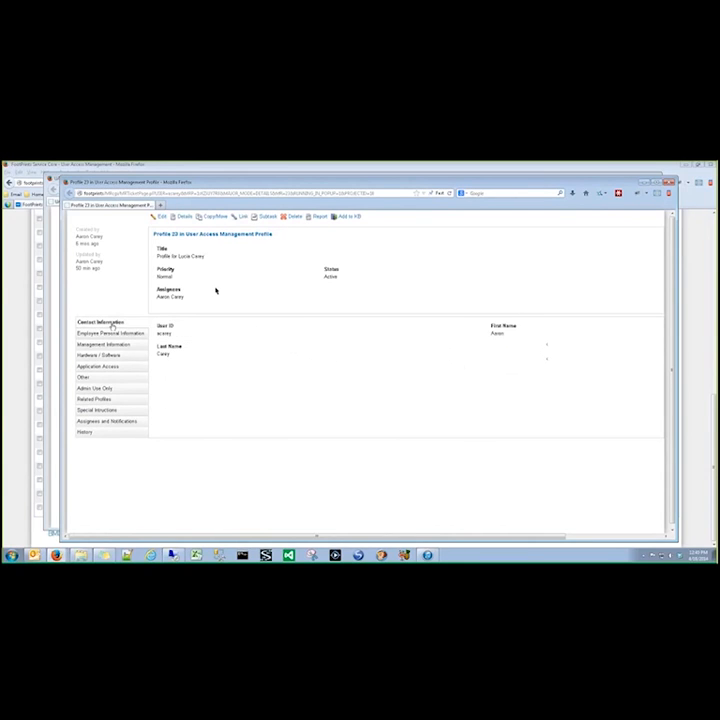
left_click(670, 183)
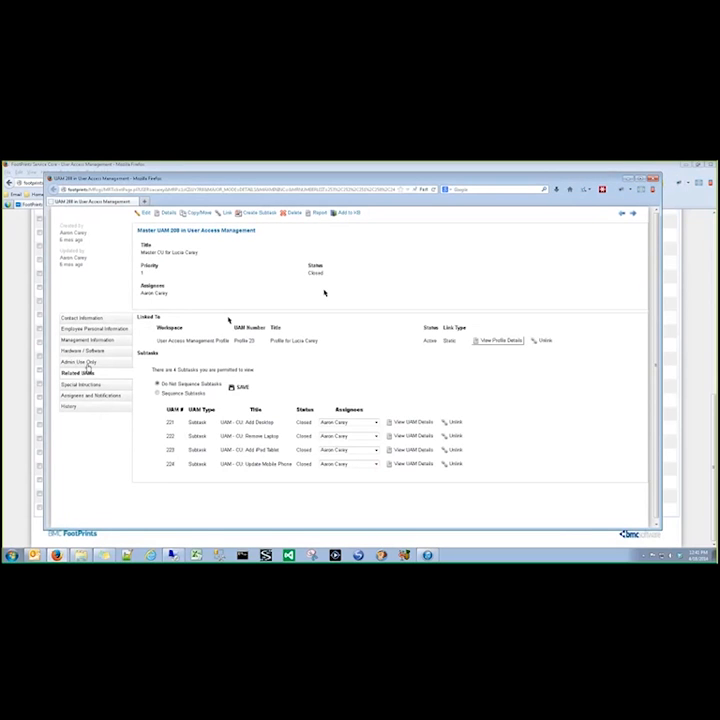
- Review the Admin Use Only, Management Information and Hardware / Software sections of master UAM 208, and close its window
left_click(88, 361)
left_click(100, 352)
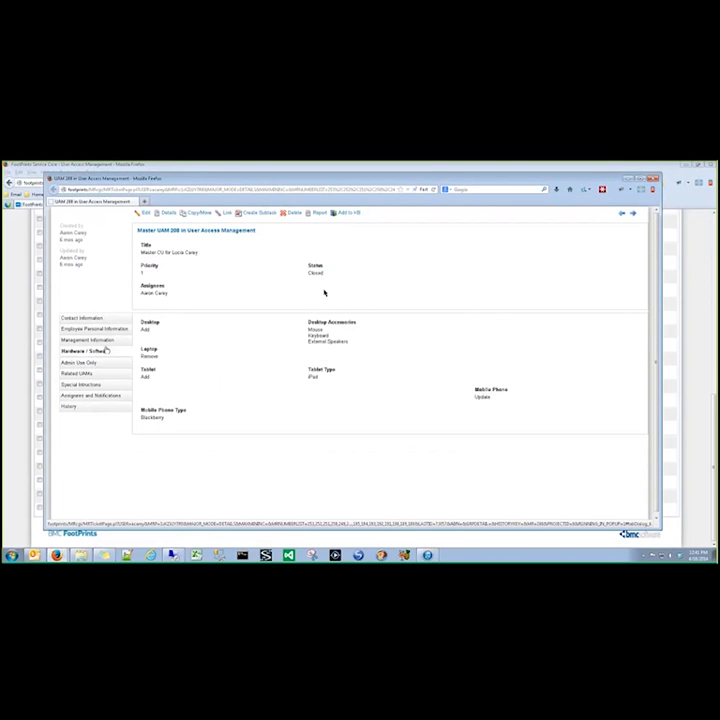
left_click(106, 341)
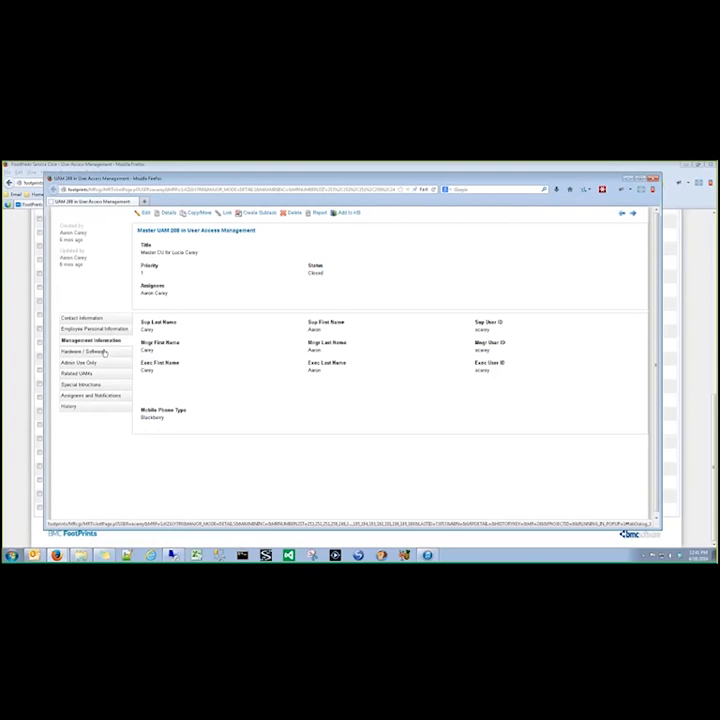
left_click(98, 351)
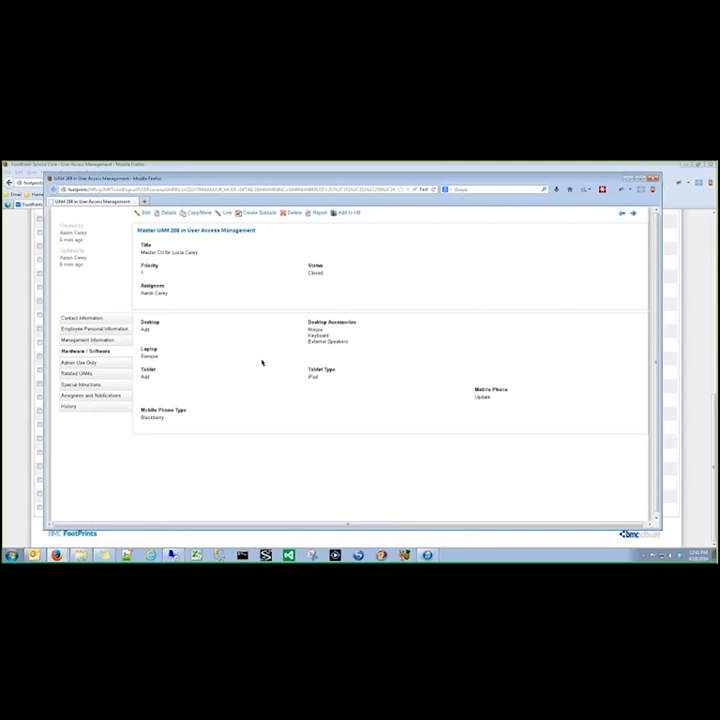
left_click(88, 362)
left_click(99, 352)
left_click_drag(221, 429, 209, 327)
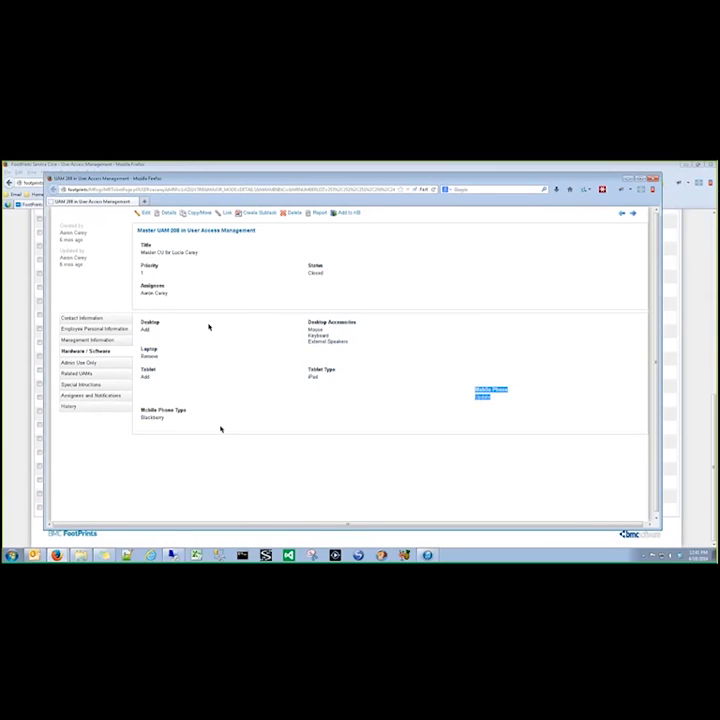
left_click(229, 399)
left_click(654, 179)
- Open the escalation setup of the User Access Management workspace and view its escalation email template options
scroll(349, 426, "up", 7)
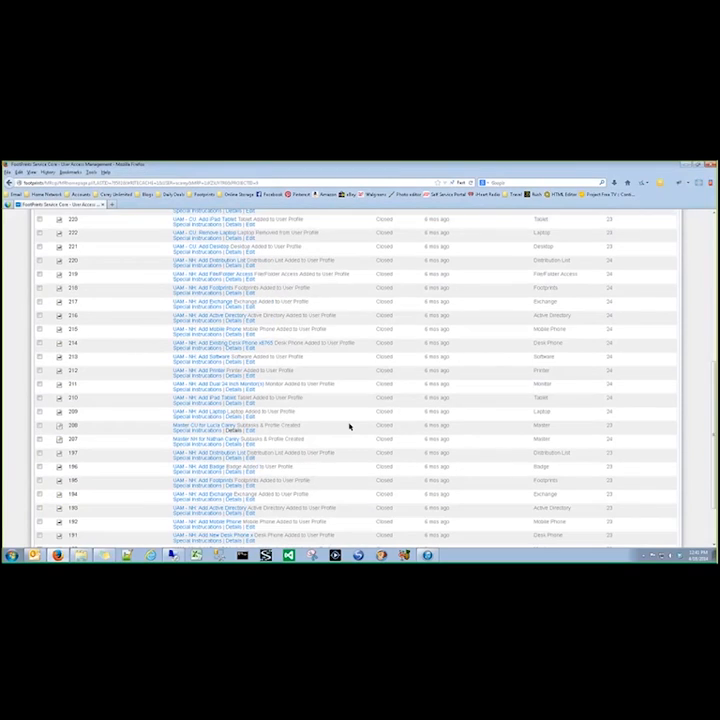
scroll(350, 427, "up", 5)
mouse_move(606, 253)
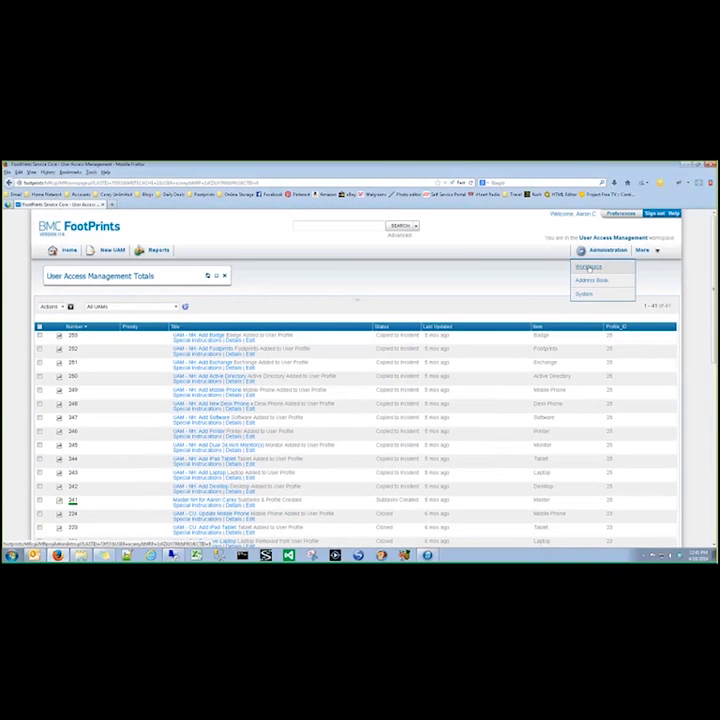
left_click(589, 268)
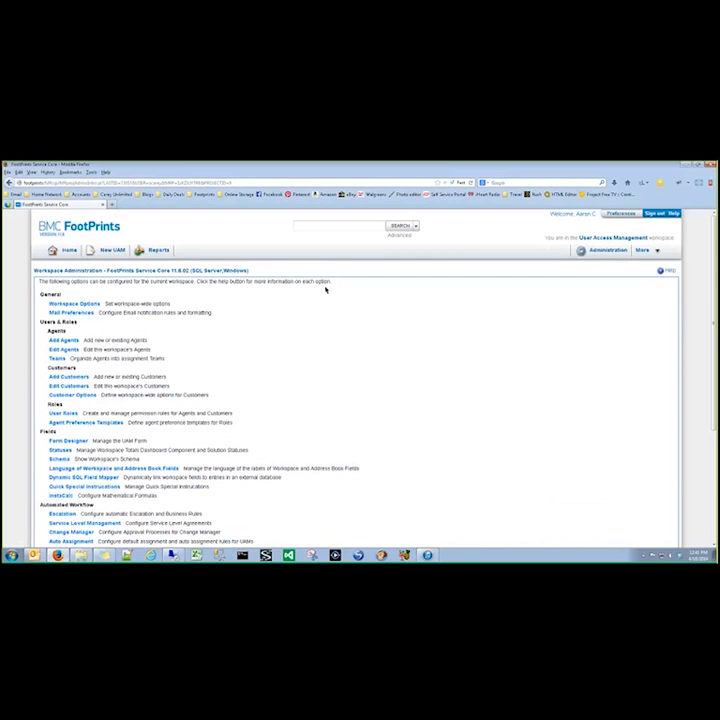
left_click(63, 514)
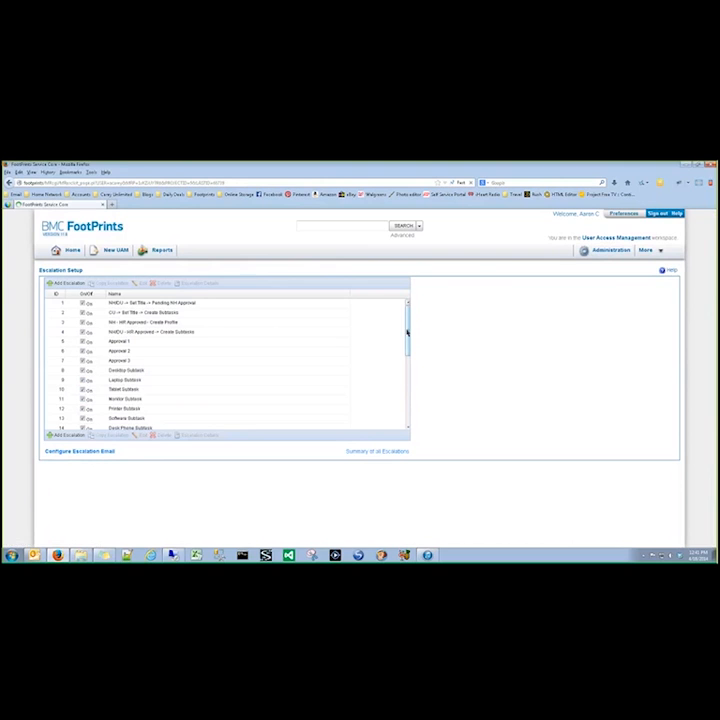
left_click(93, 452)
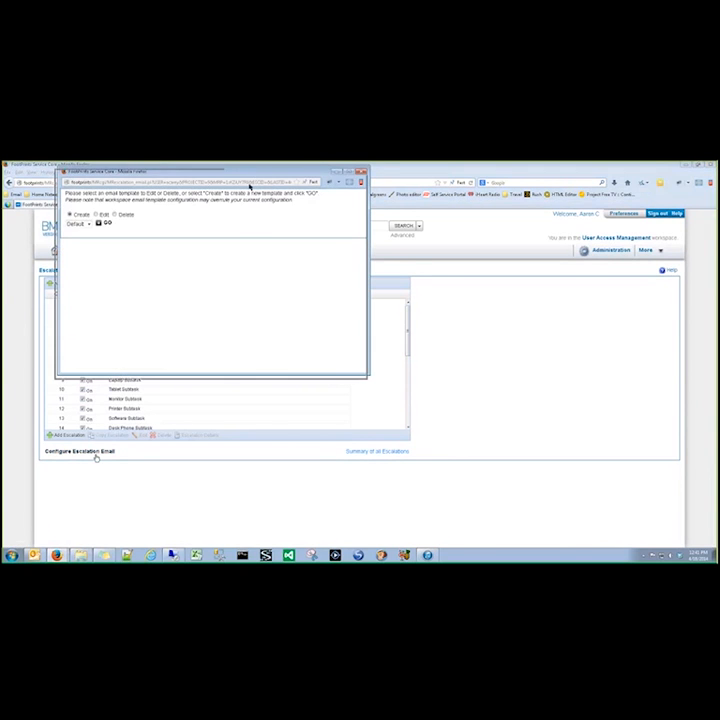
left_click_drag(240, 248, 241, 246)
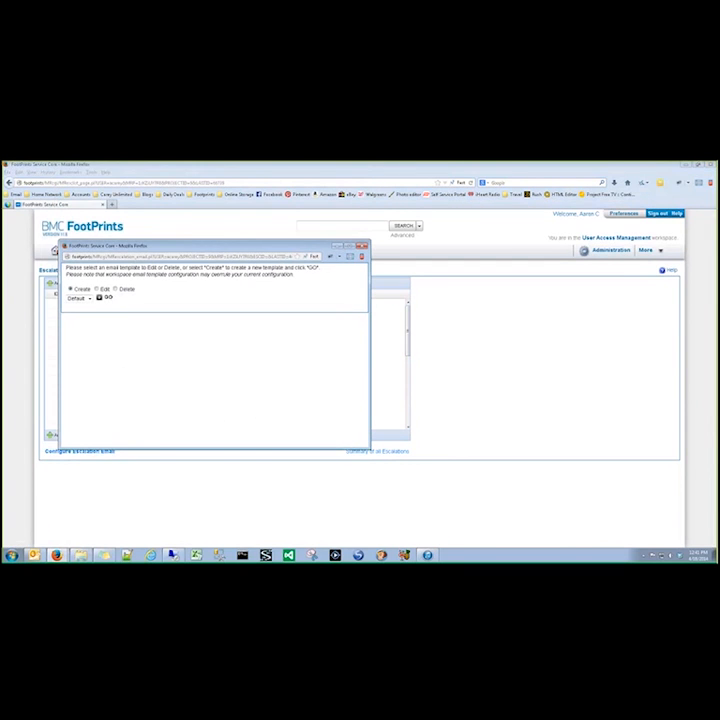
- Switch to the Service Desk workspace and open the email template configuration in its escalation setup
left_click(592, 238)
left_click(590, 251)
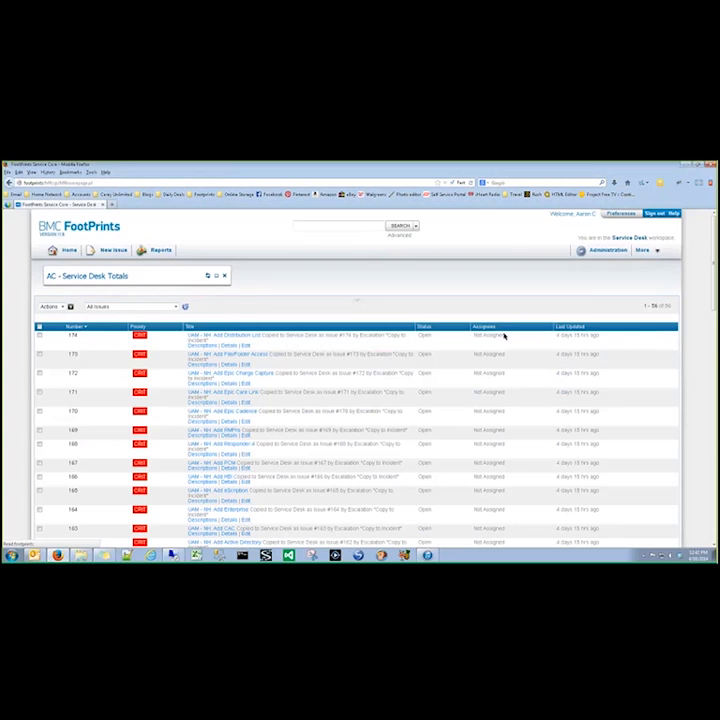
left_click(590, 268)
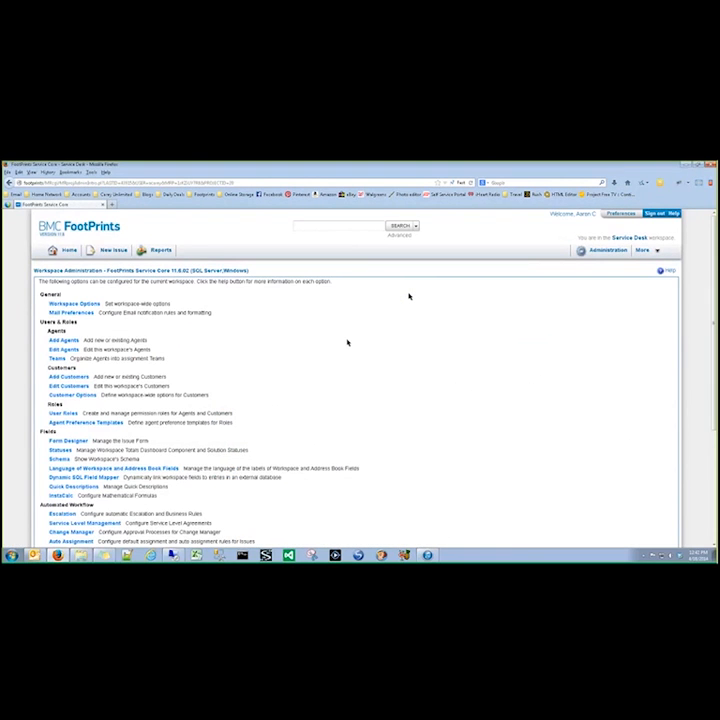
left_click(62, 514)
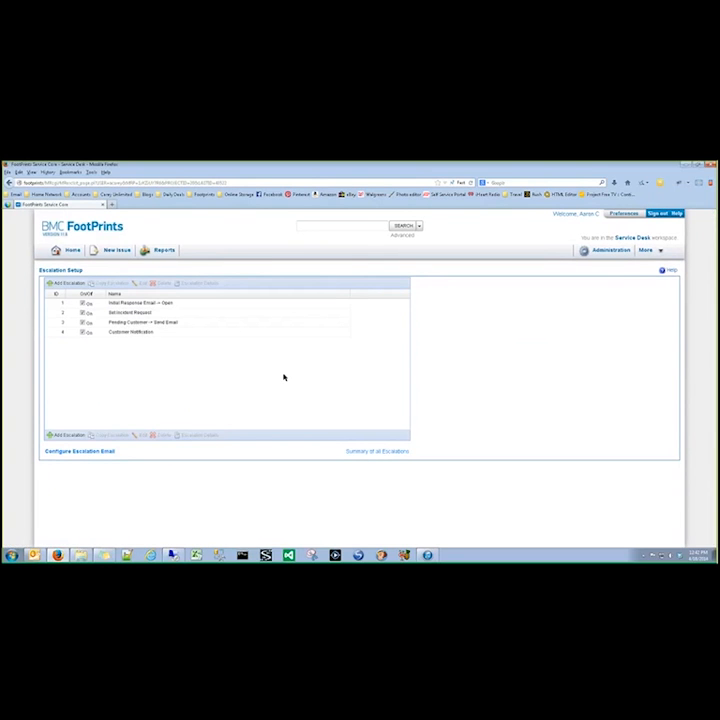
left_click(72, 451)
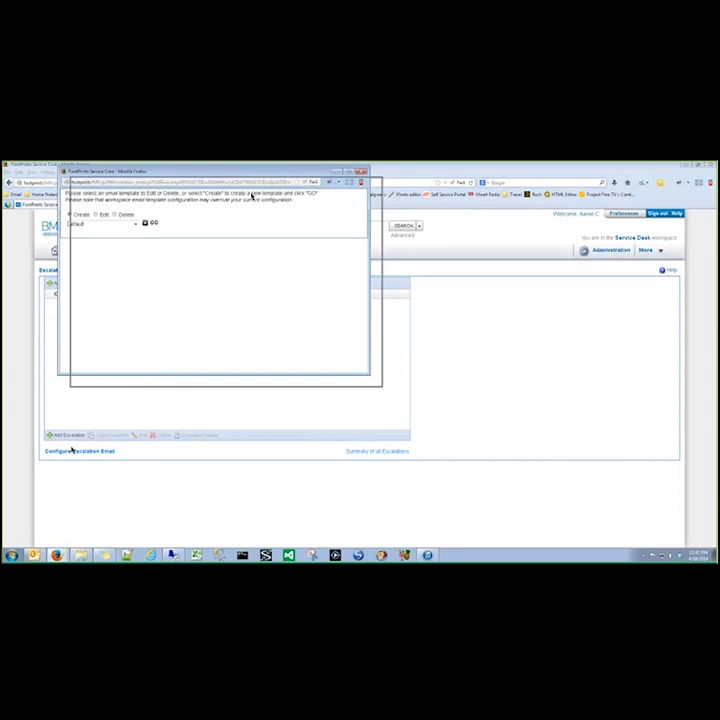
- Open the Customer Initial Notification email template for editing, review its selectable attributes and save options, and close it without saving
left_click(171, 280)
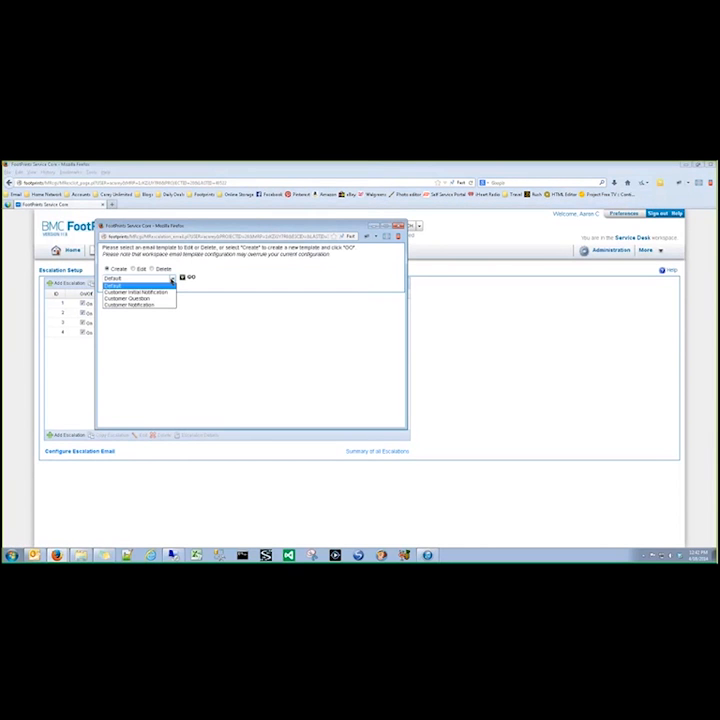
left_click(166, 292)
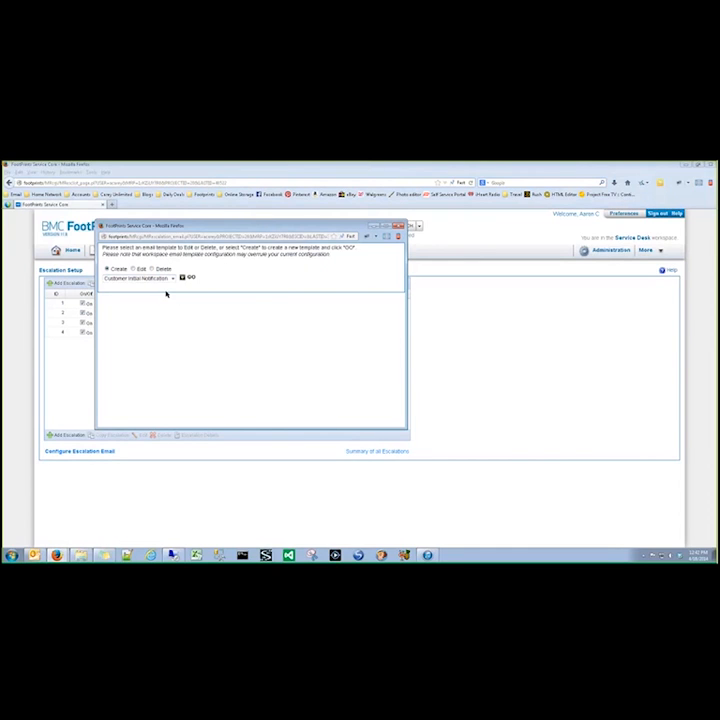
left_click(133, 269)
left_click(185, 277)
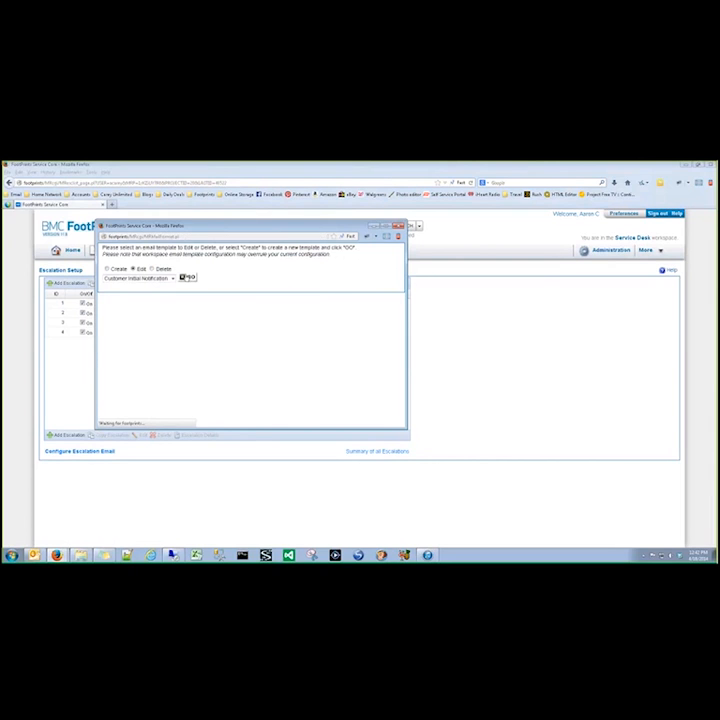
left_click_drag(406, 428, 540, 493)
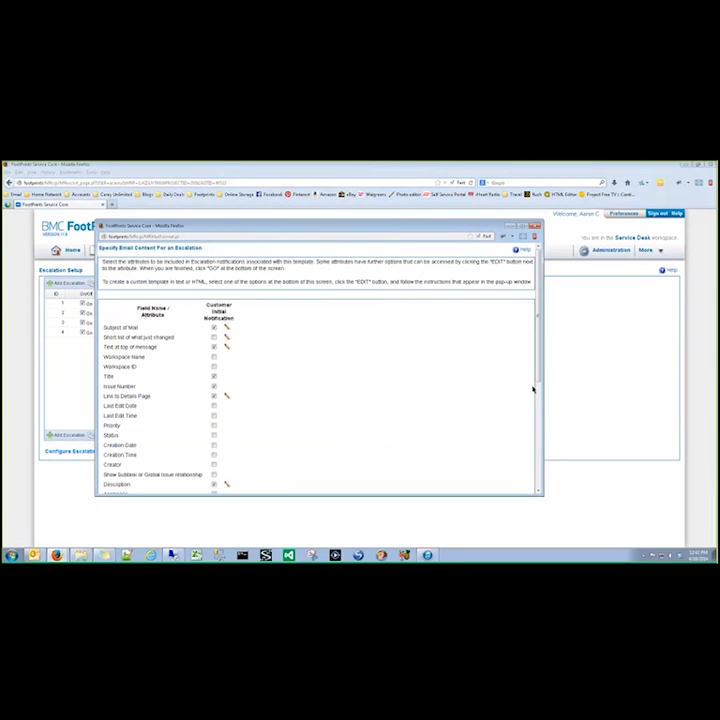
scroll(536, 395, "down", 3)
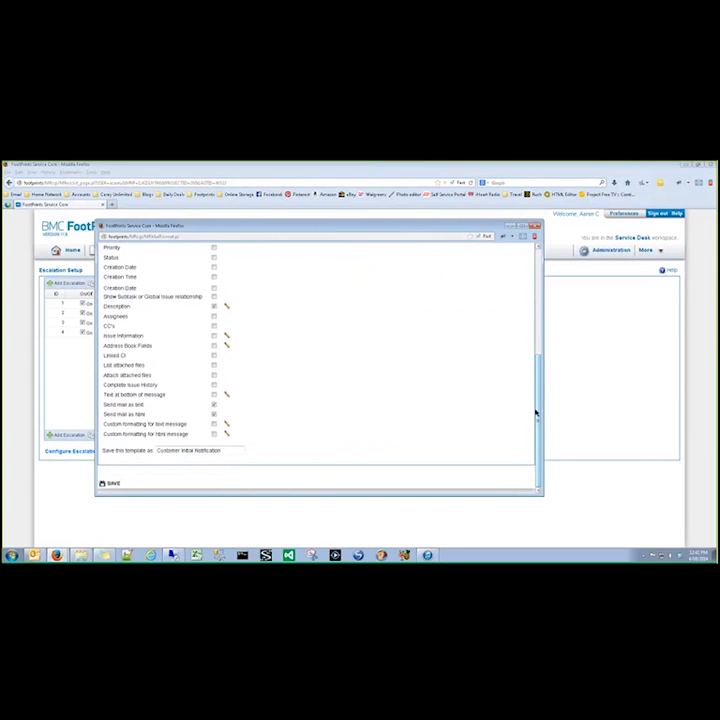
left_click(535, 226)
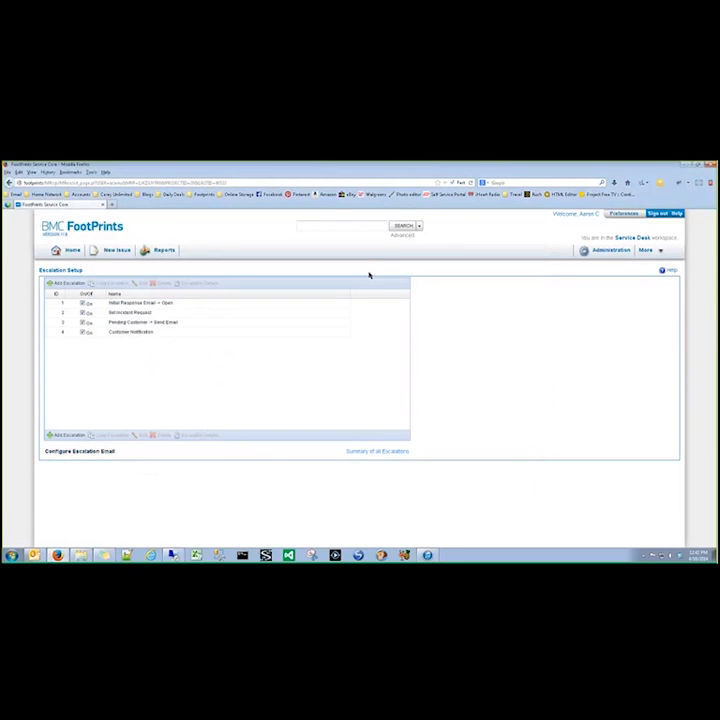
- Reopen the escalation email configuration, load the Customer Question template to look through its content options, and close the window
left_click(68, 283)
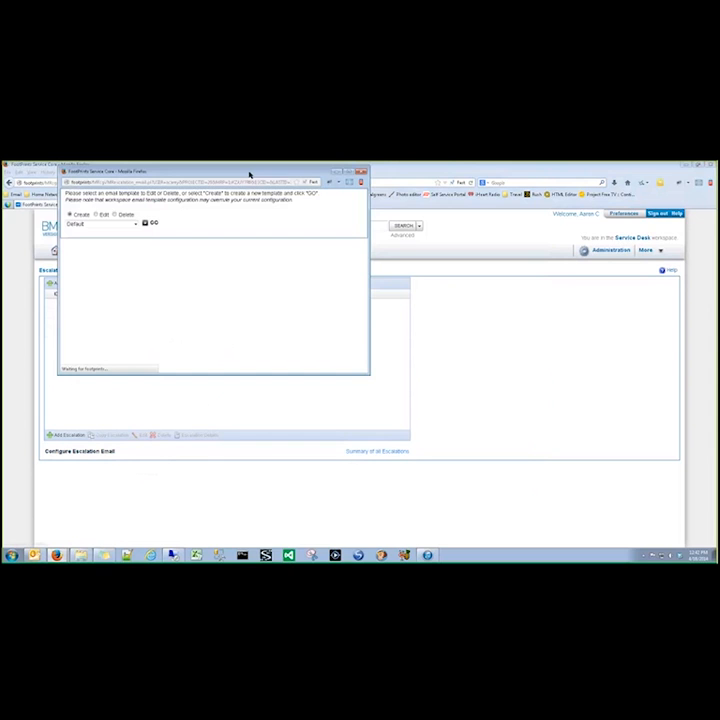
left_click_drag(250, 175, 257, 195)
left_click(138, 245)
left_click(119, 250)
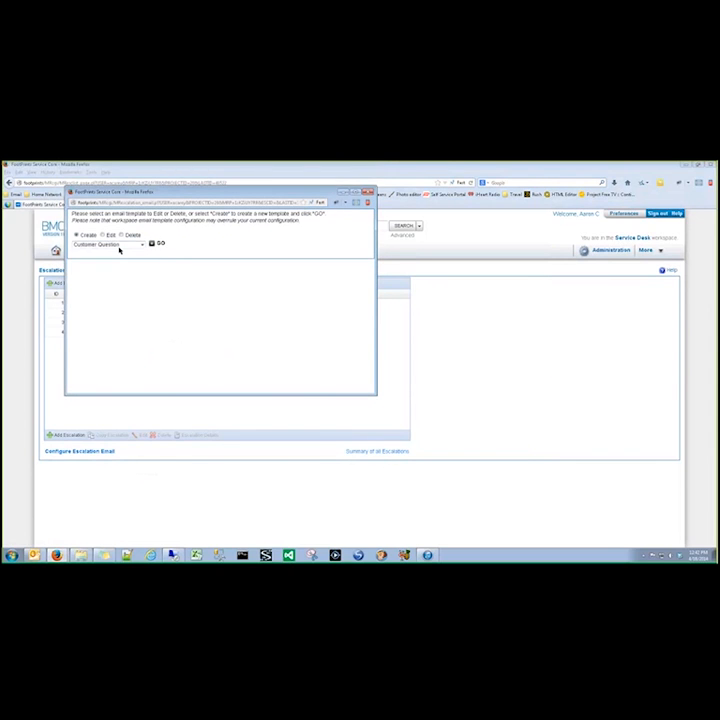
left_click(158, 243)
scroll(268, 355, "down", 5)
scroll(268, 355, "down", 3)
left_click(369, 193)
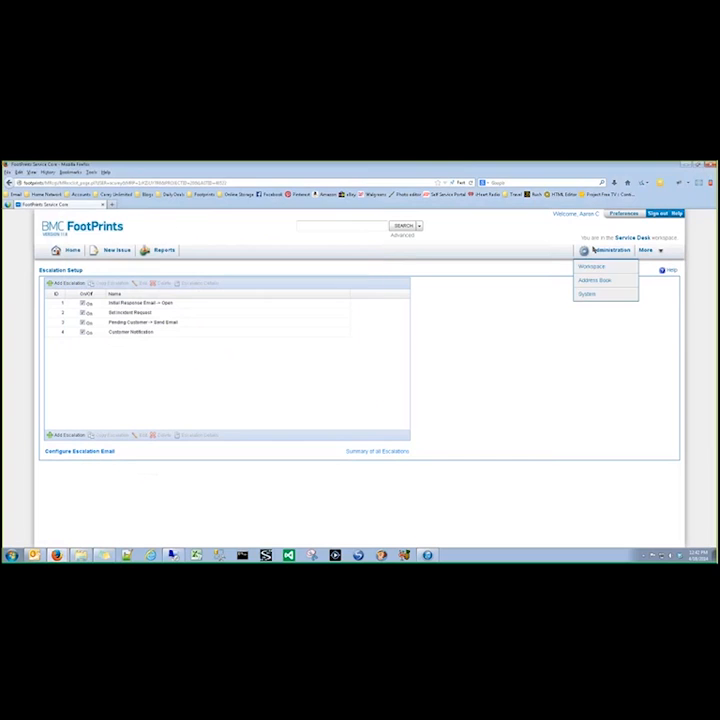
- Switch back to the User Access Management workspace and open its workspace administration page
left_click(626, 238)
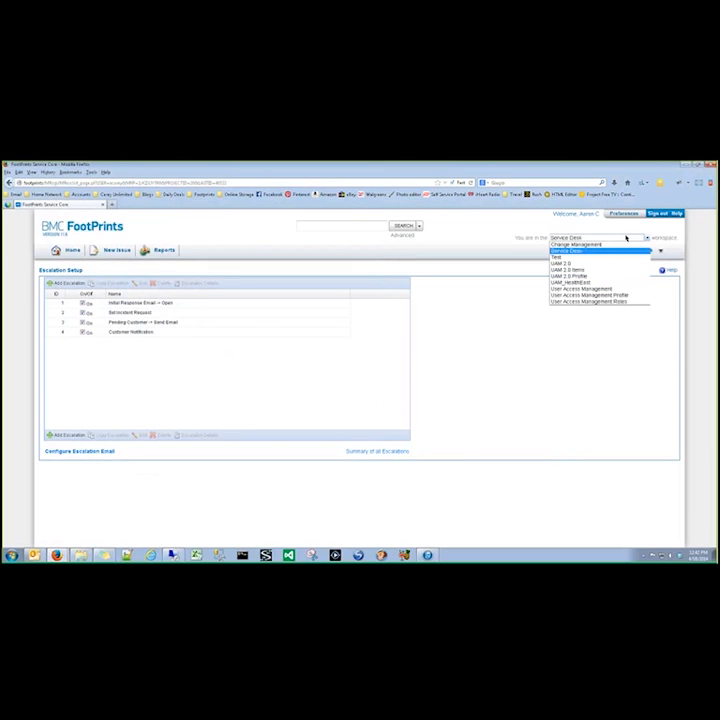
left_click(614, 290)
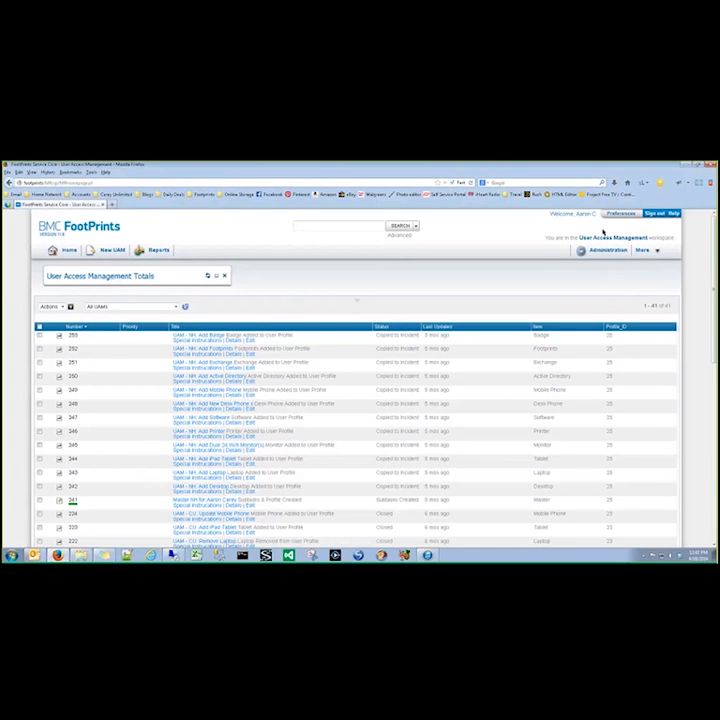
left_click(607, 250)
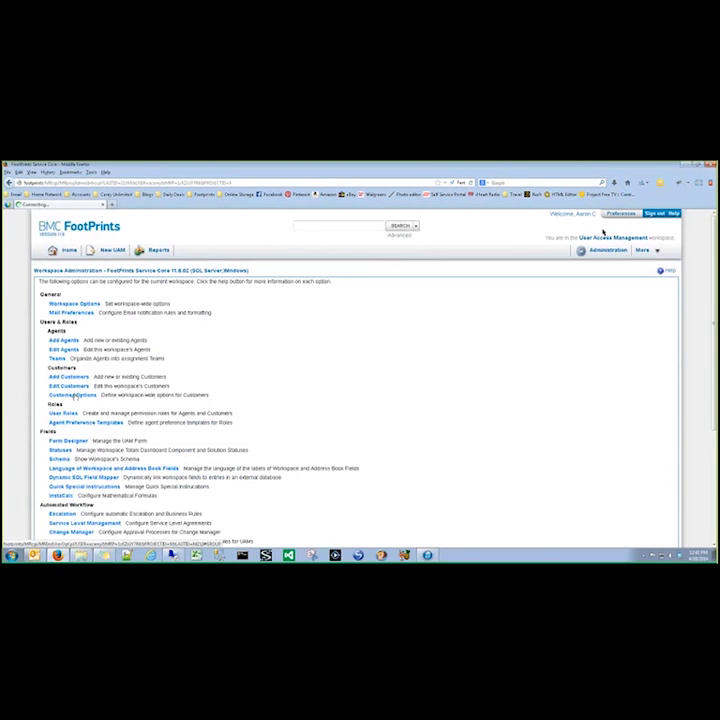
- Open the HR Approval phase of the HR Approval process in Change Manager and go to its phase start email notification settings
left_click(68, 532)
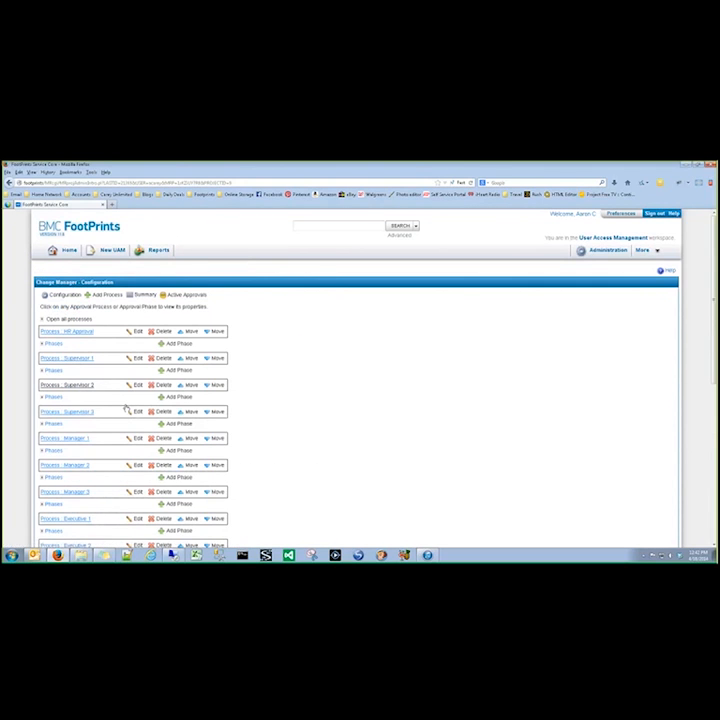
left_click(53, 343)
left_click(137, 356)
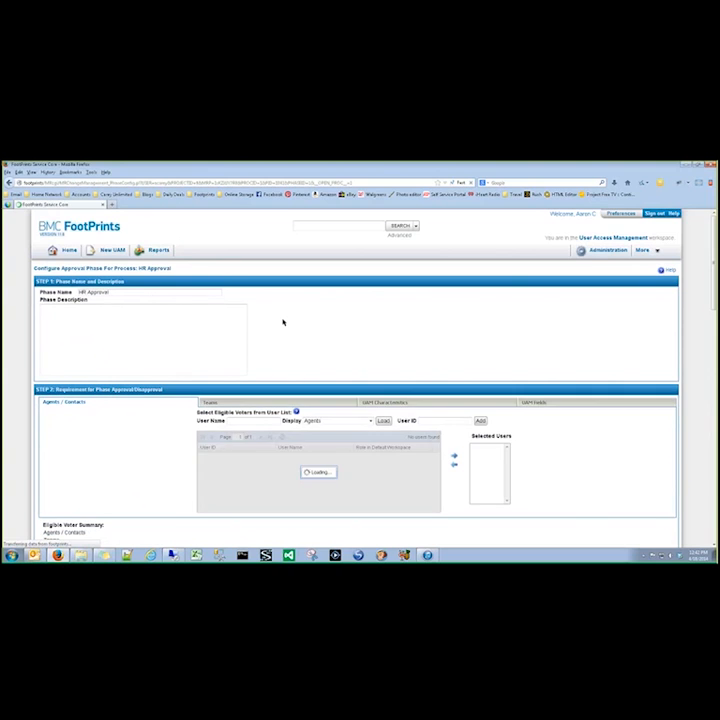
scroll(438, 378, "down", 2)
scroll(438, 378, "down", 8)
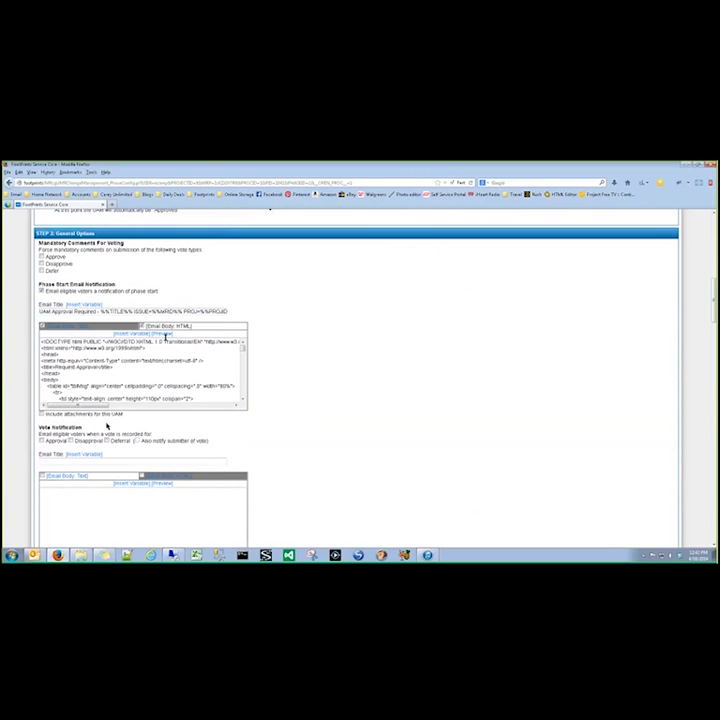
- Preview the phase start approval email, enlarge the preview window to read the whole message, and close it
left_click(163, 334)
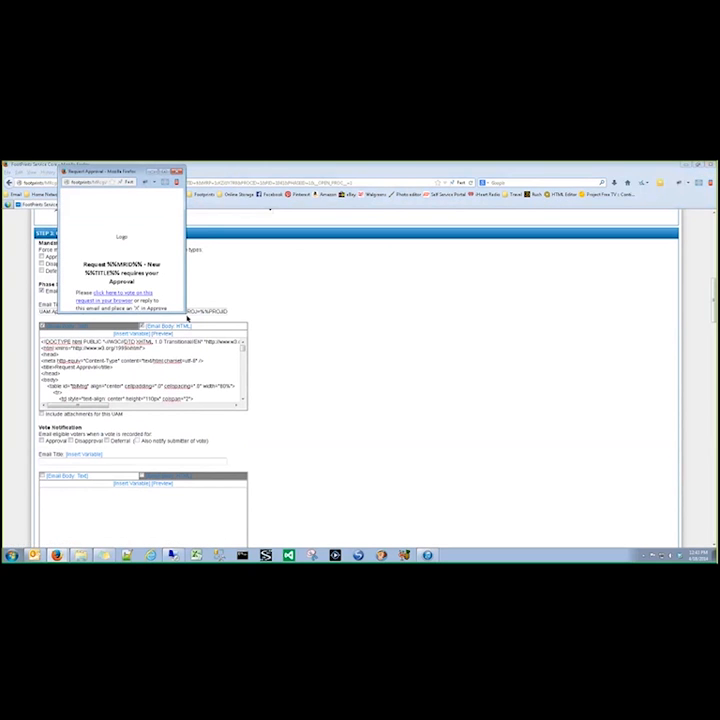
left_click_drag(186, 314, 368, 429)
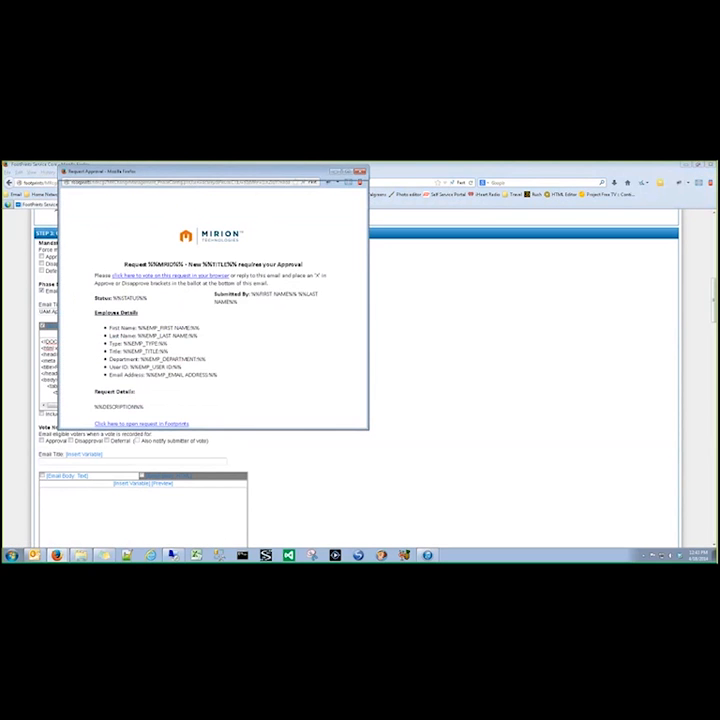
mouse_move(283, 165)
left_mouse_down()
mouse_move(283, 233)
mouse_move(283, 188)
left_mouse_up()
left_click_drag(368, 430, 472, 504)
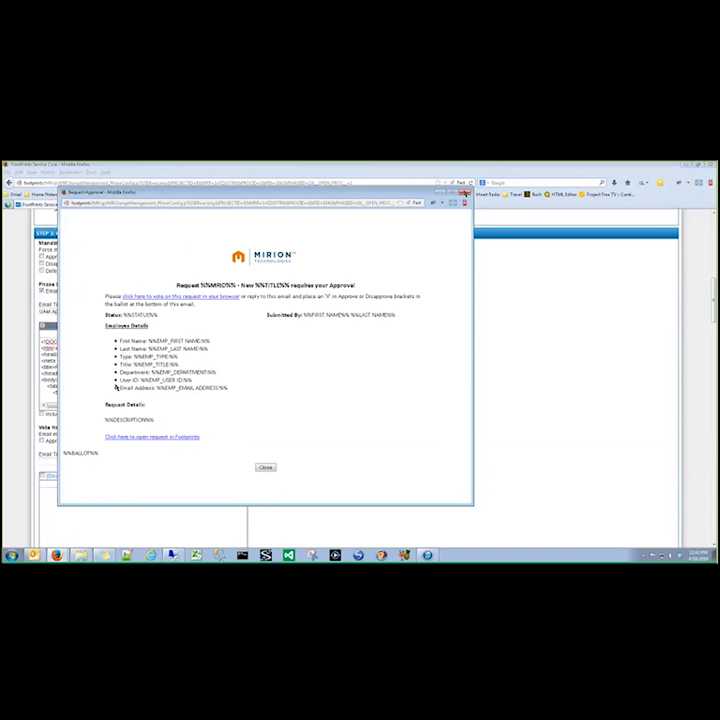
left_click(465, 192)
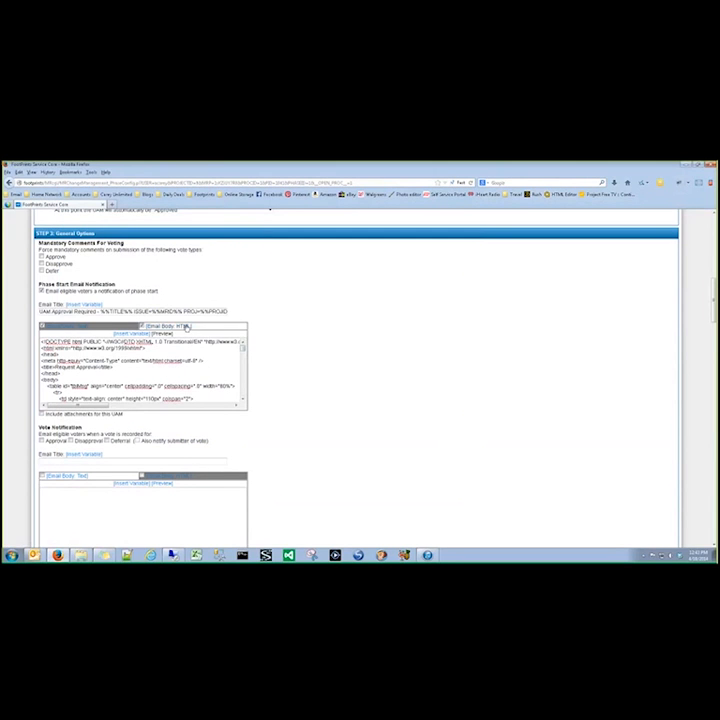
- Reopen the approval request email preview, enlarge and reposition its window to review the employee details and ballot, and close it
left_click(161, 333)
left_click_drag(383, 396, 520, 470)
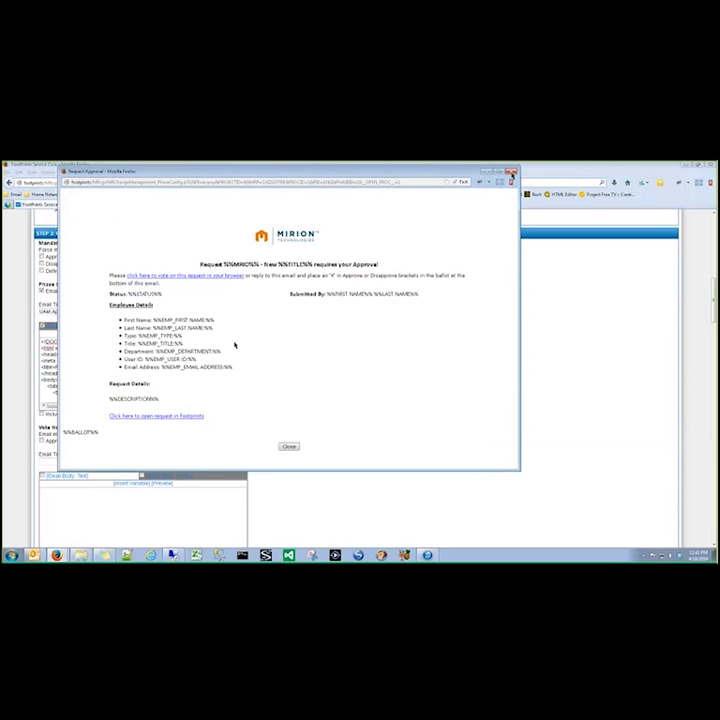
left_click_drag(408, 179, 426, 203)
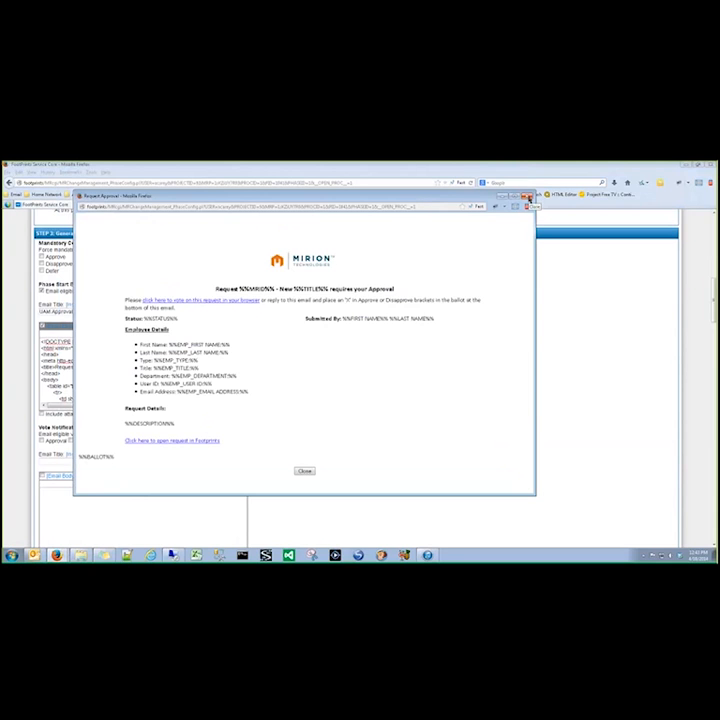
left_click(528, 197)
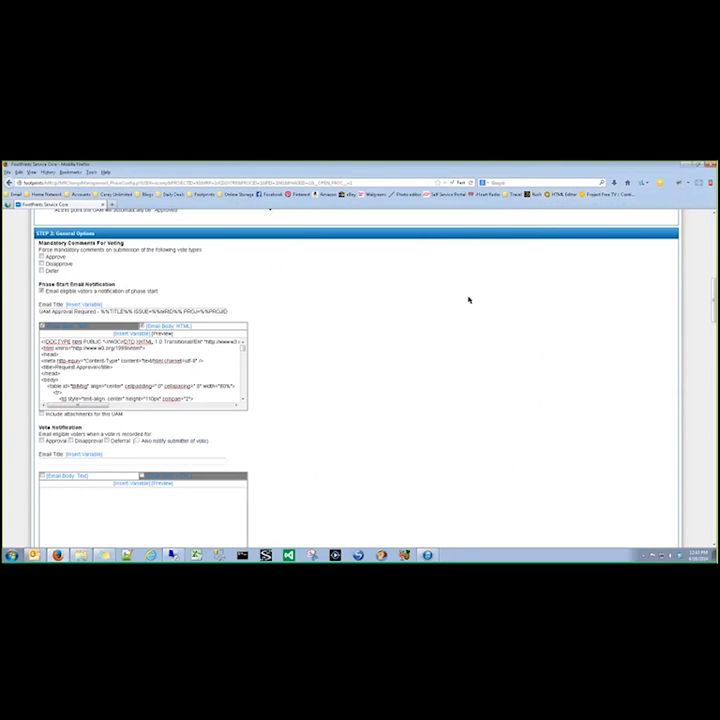
- Leave the HR Approval phase for workspace administration and open Mail Preferences to examine when assignees, customers and CCs are emailed
scroll(278, 337, "up", 5)
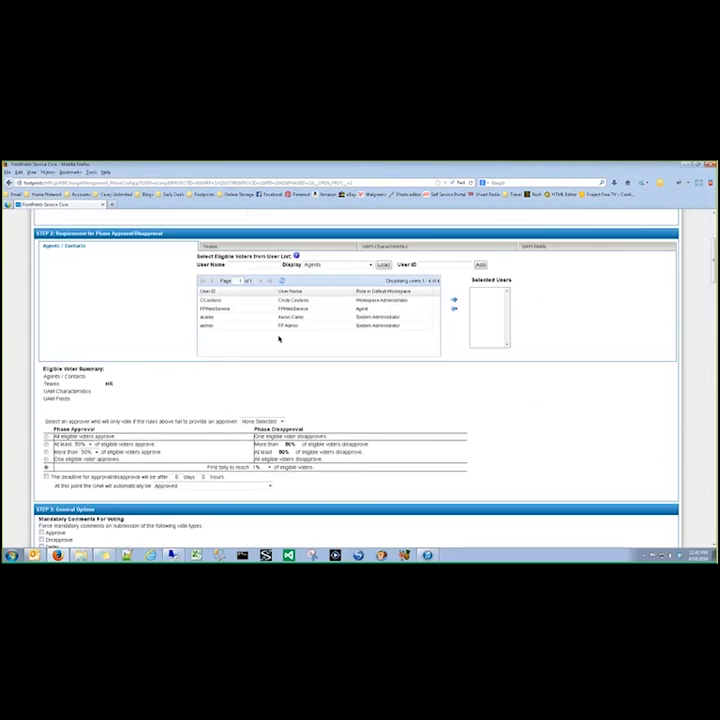
scroll(278, 337, "up", 3)
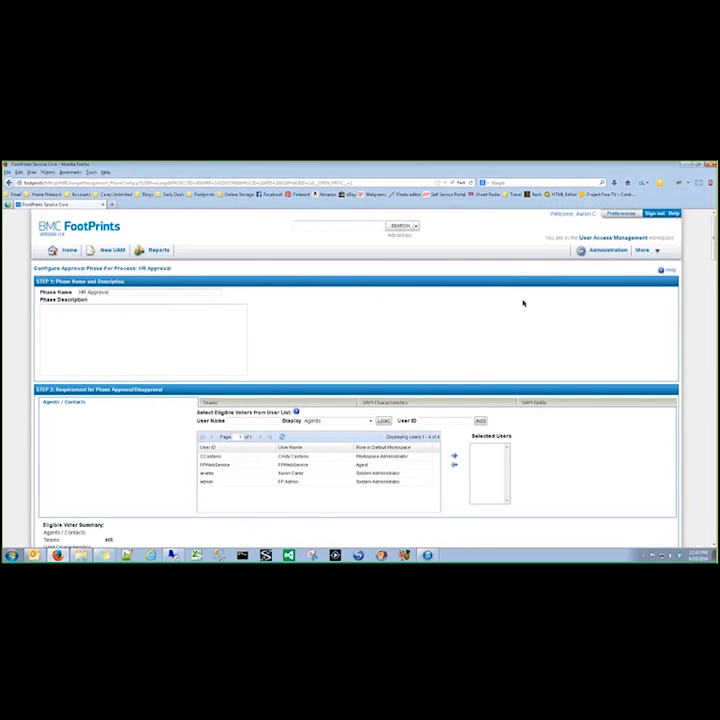
left_click(605, 250)
left_click(597, 266)
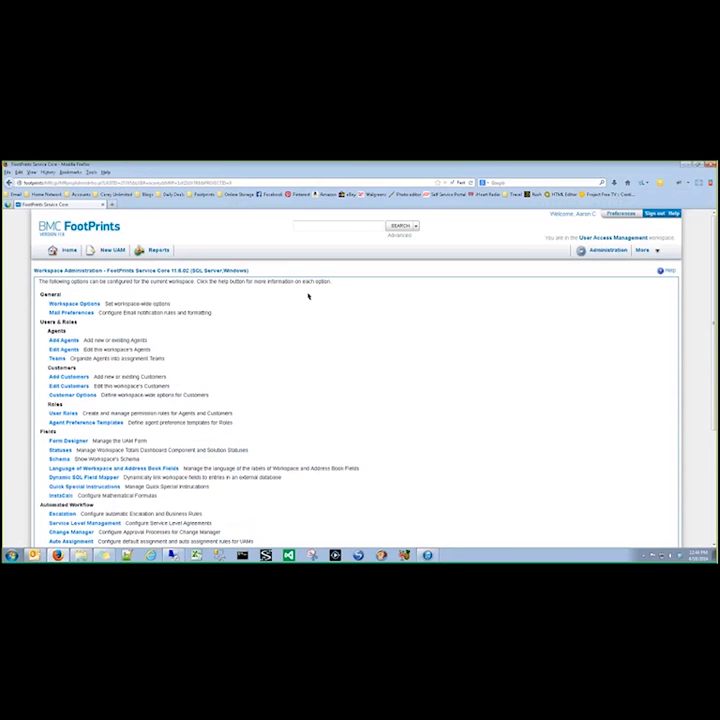
left_click(79, 314)
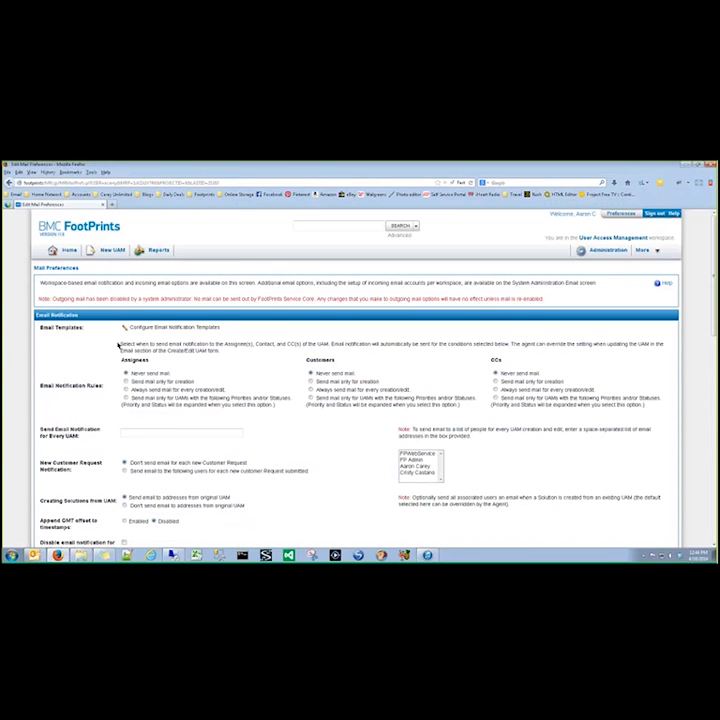
left_click_drag(120, 343, 652, 414)
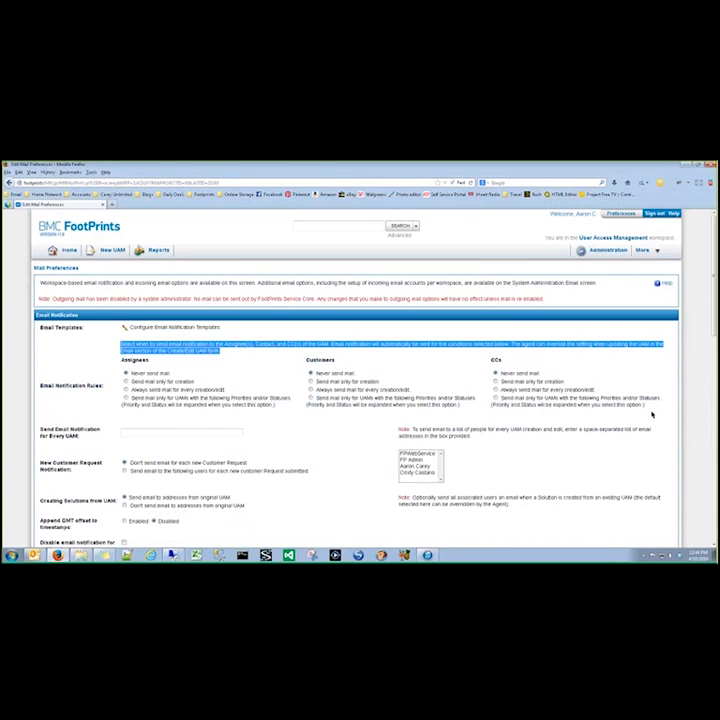
left_click(522, 229)
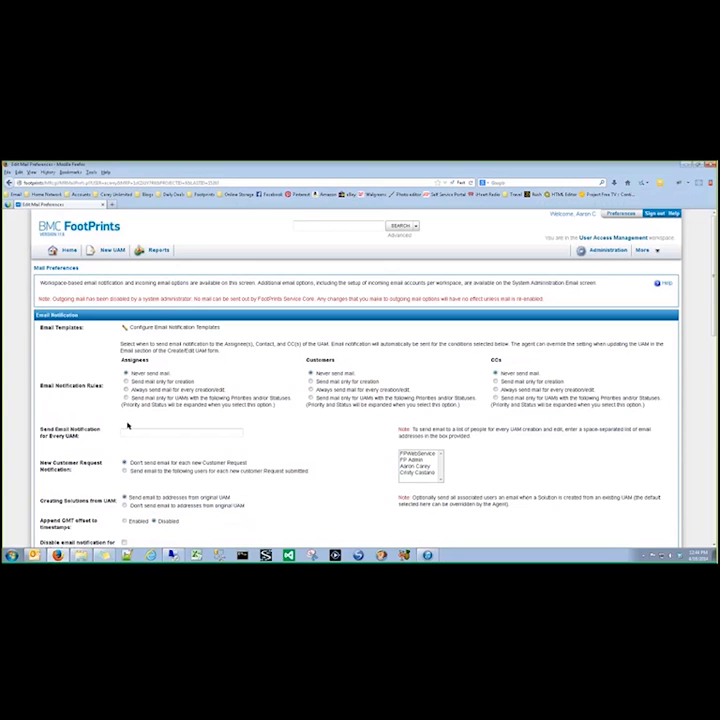
- Return to the User Access Management home page and show the available views for the All UAMs request list
key("alt+Left")
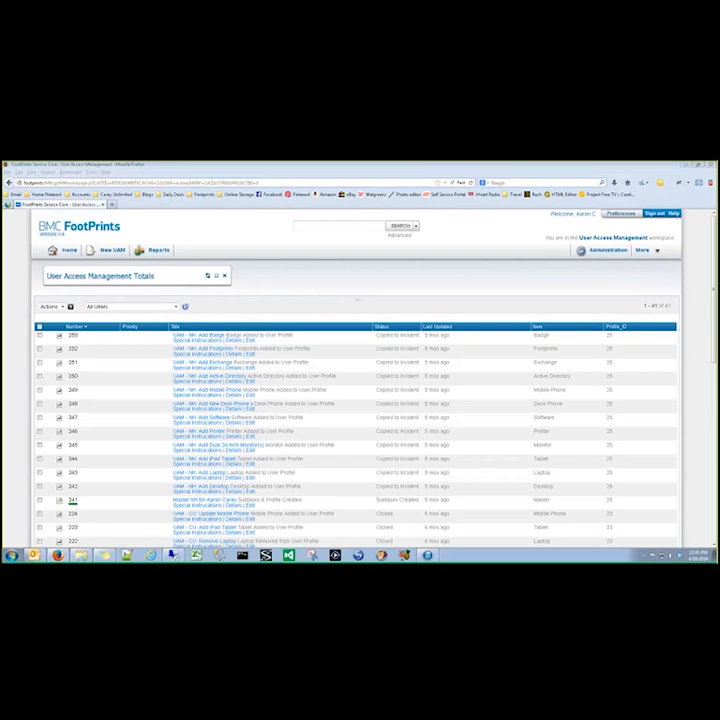
left_click(345, 228)
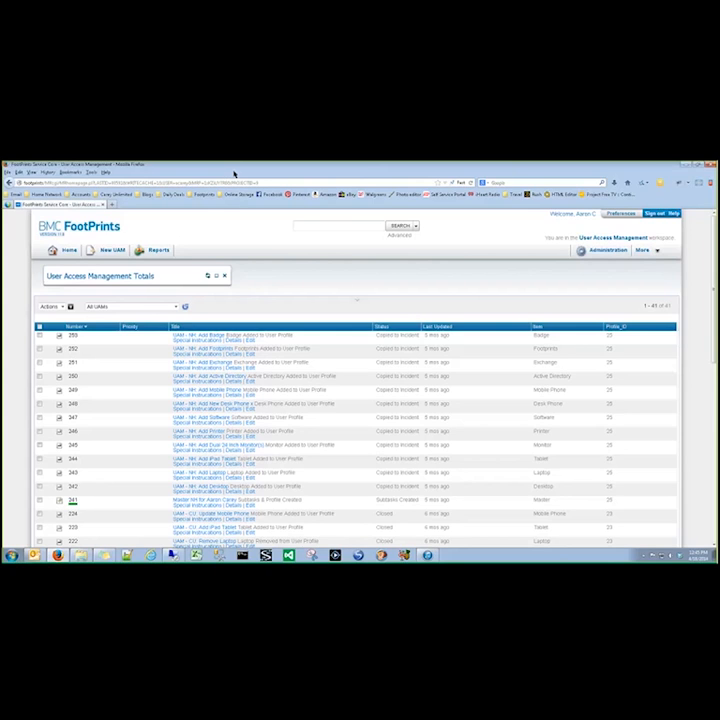
left_click(174, 307)
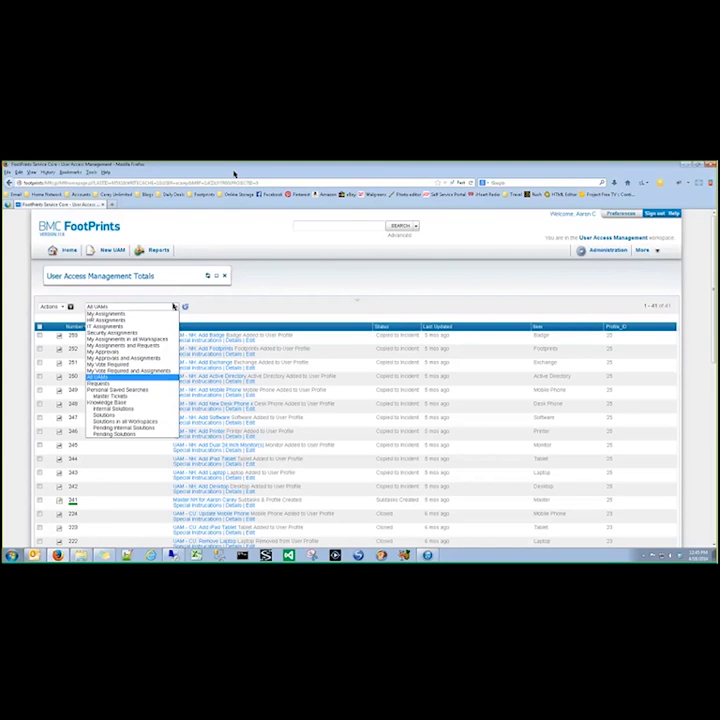